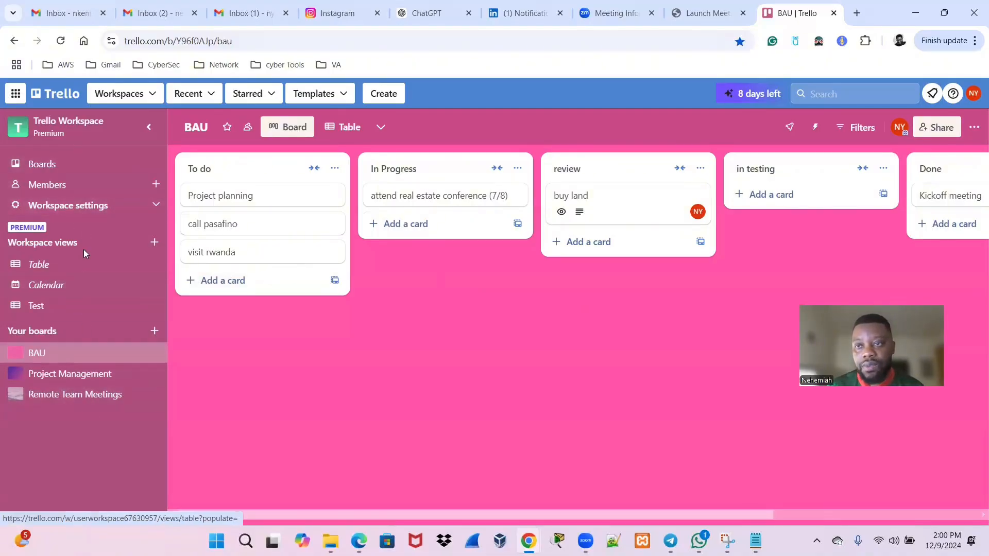
Look through the workspace's boards, members and settings options, plus its Table and Calendar views.
left_click(47, 168)
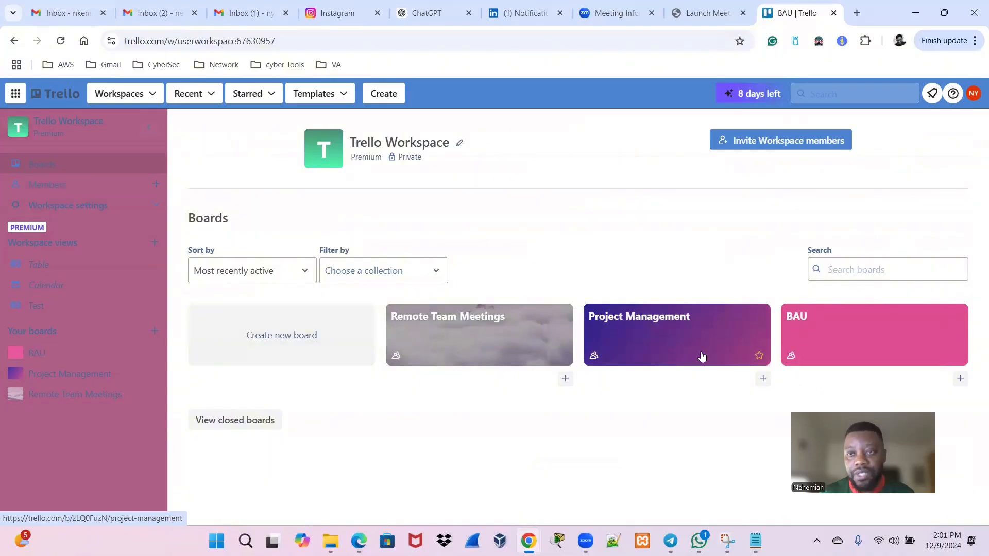
left_click(51, 189)
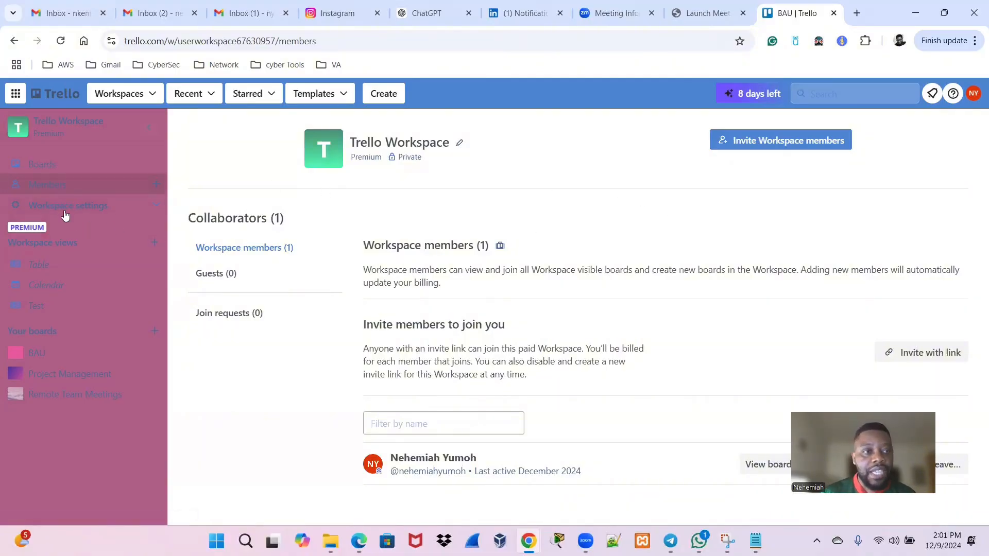
left_click(90, 211)
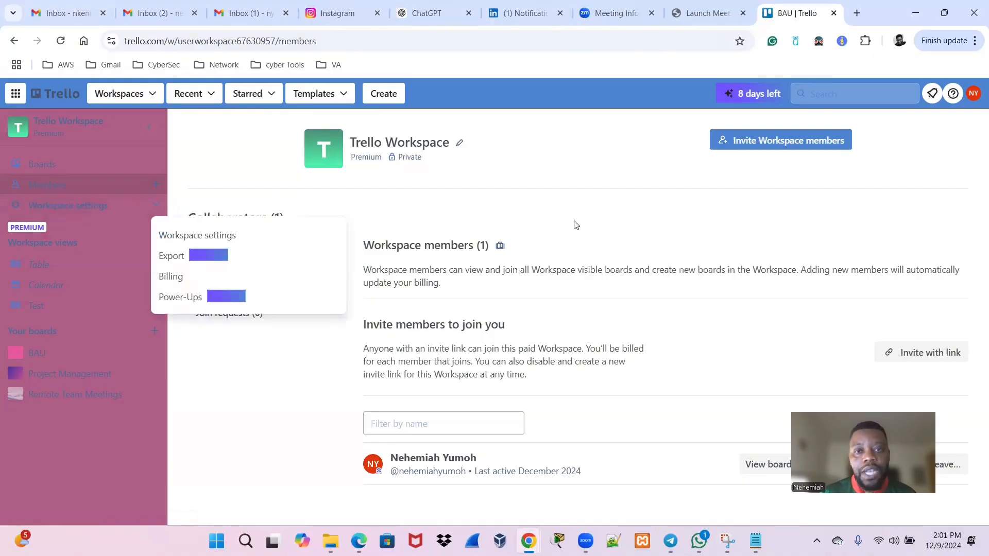
left_click(596, 215)
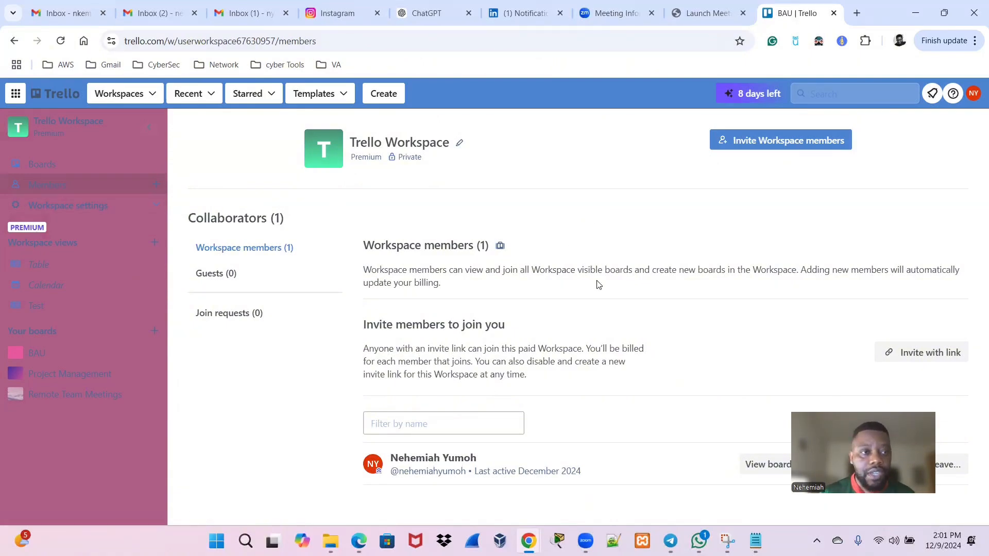
left_click(39, 272)
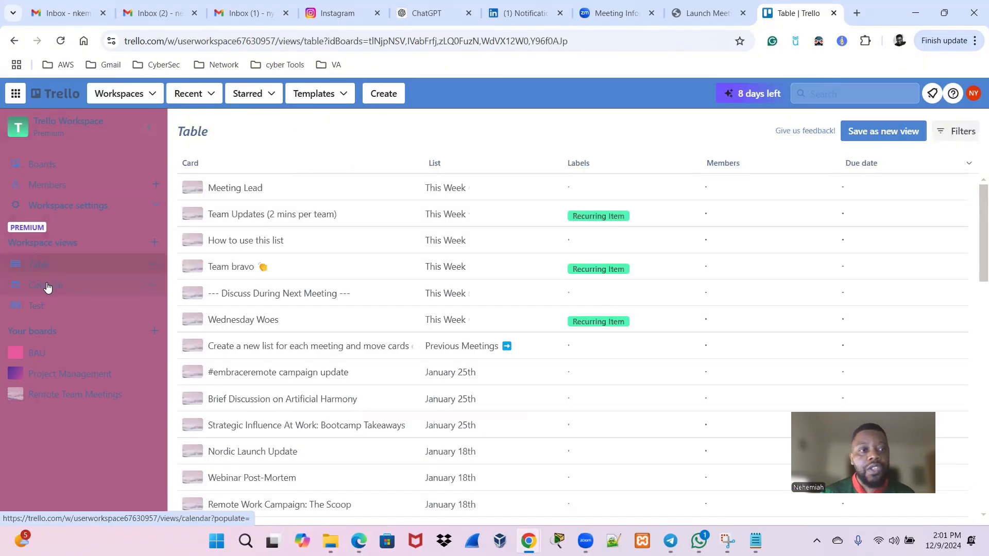
left_click(47, 288)
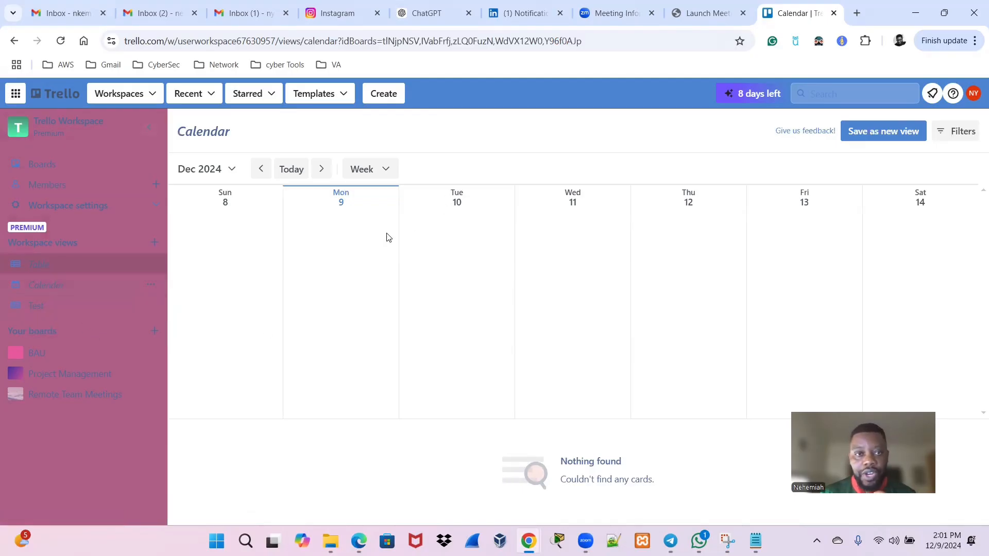
View the BAU board and the Project Management board, ending on the BAU board.
left_click(45, 358)
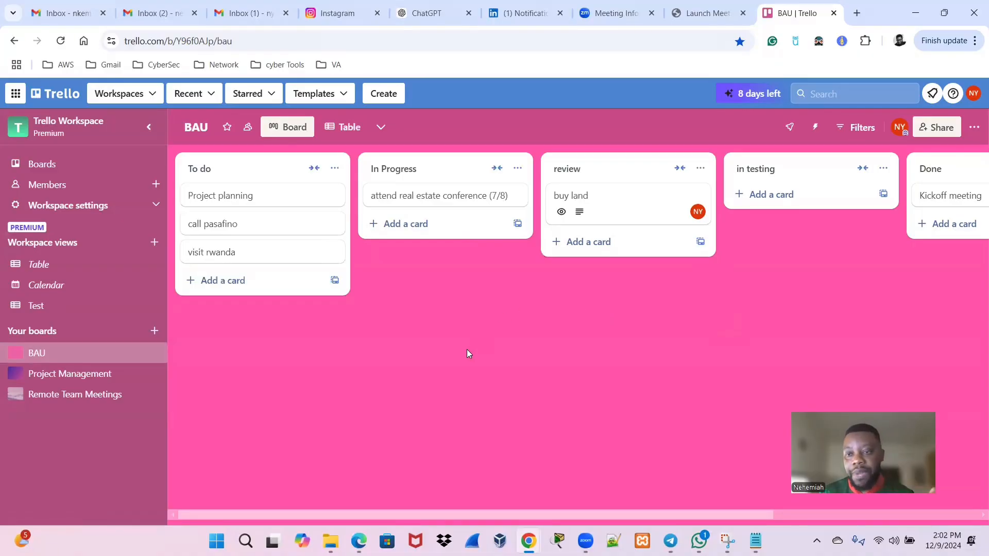
left_click(85, 378)
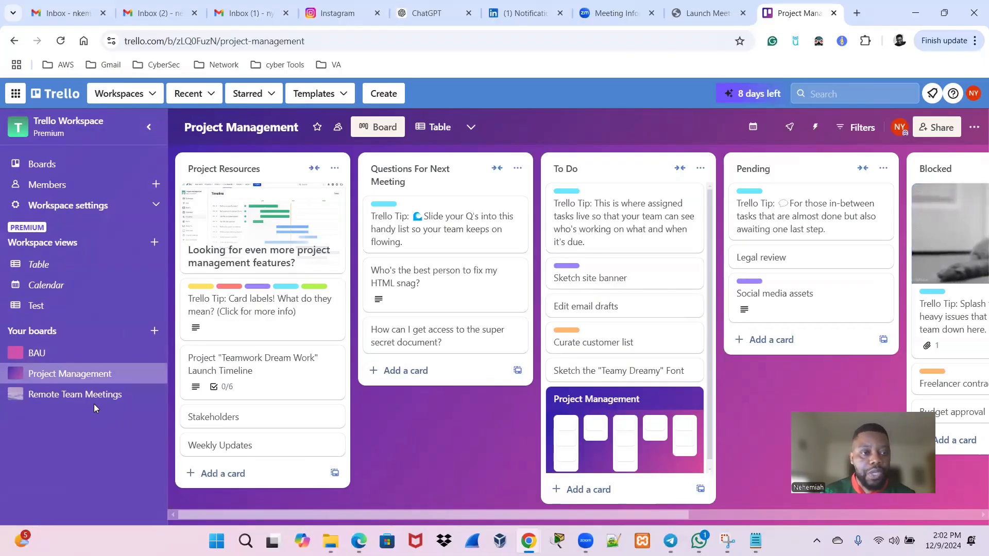
left_click(40, 358)
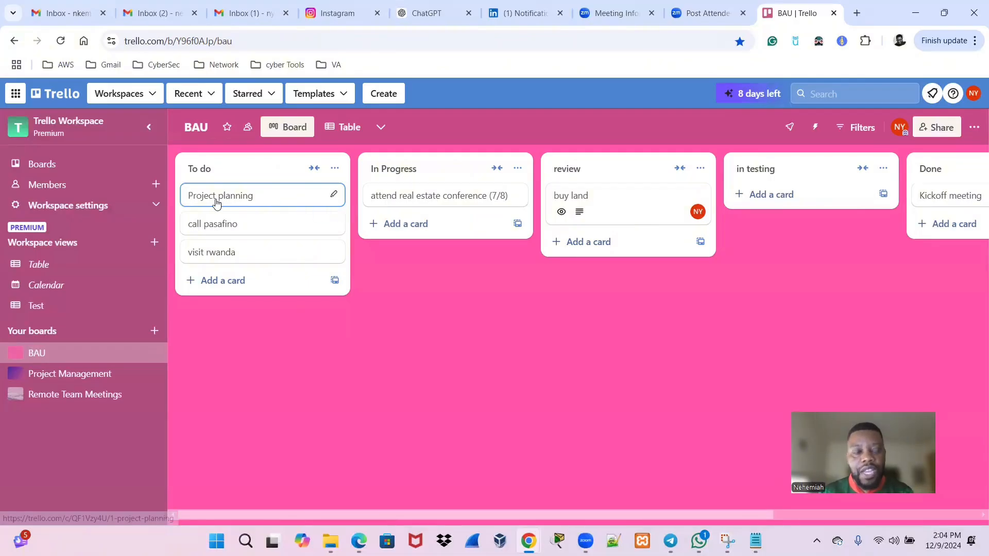
Rename the "Project planning" card in the To do list as "meet with the BA to gather requirement".
left_click(333, 194)
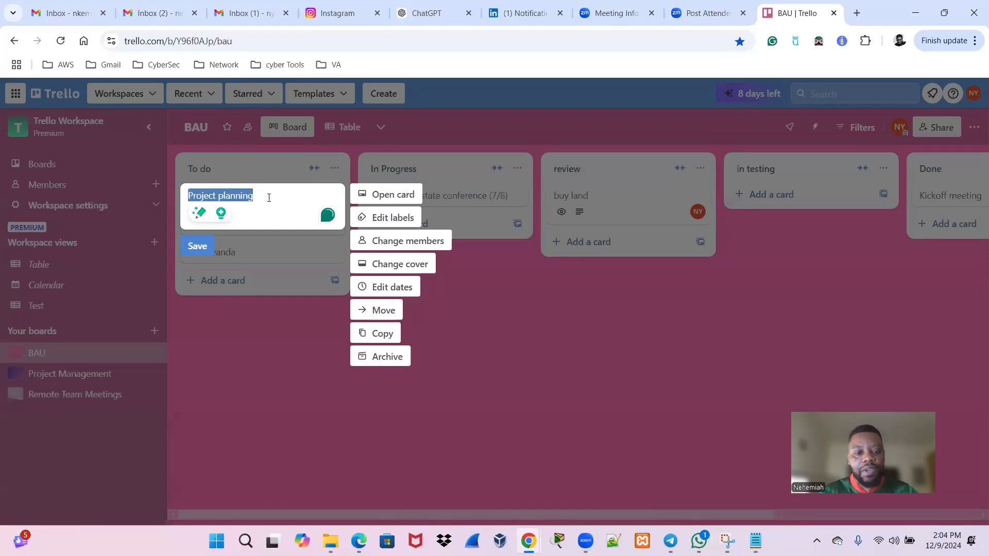
key("Caps_Lock")
type("C")
key("Caps_Lock")
type("reate")
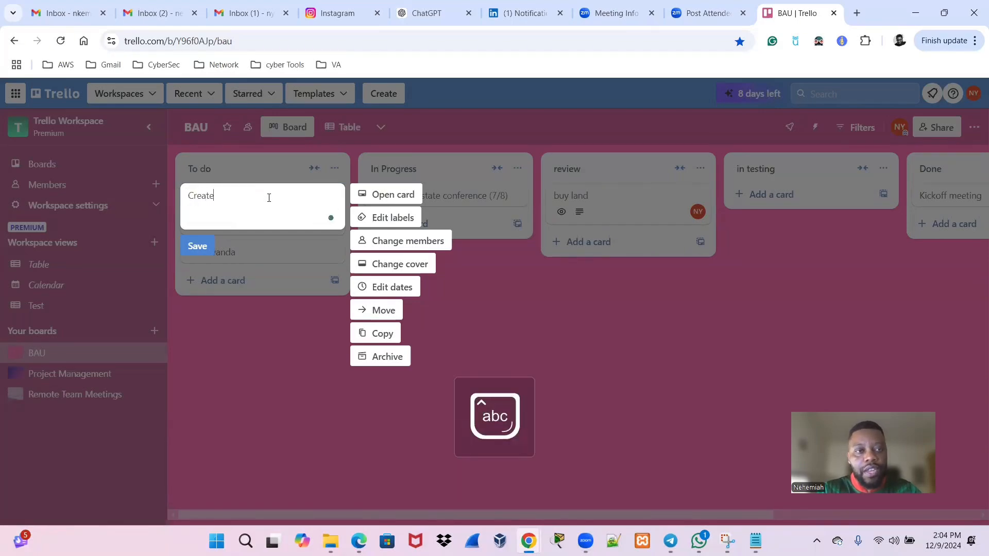
key("BackSpace")
key("BackSpace")
key("BackSpace")
key("BackSpace")
key("BackSpace")
type("meet with the")
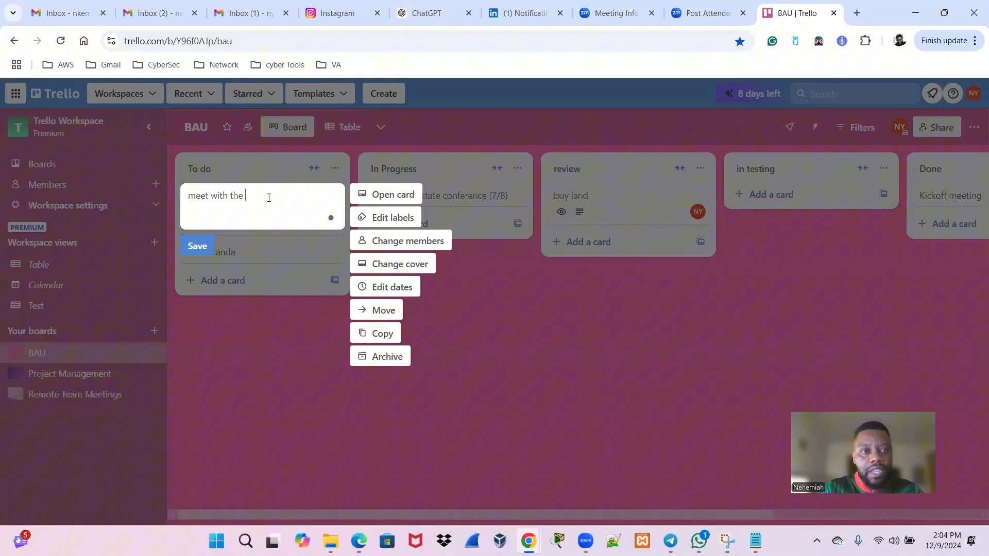
key("Caps_Lock")
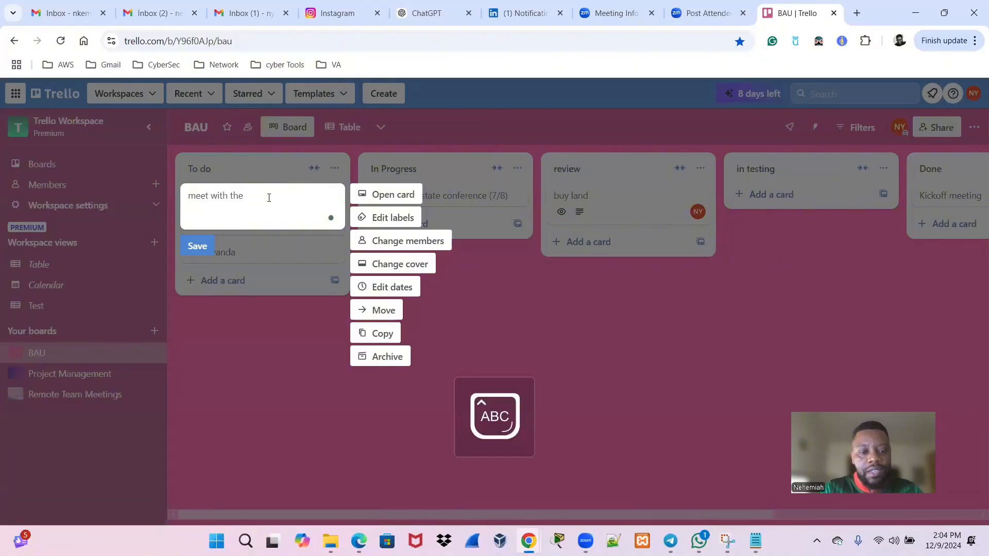
type("BS")
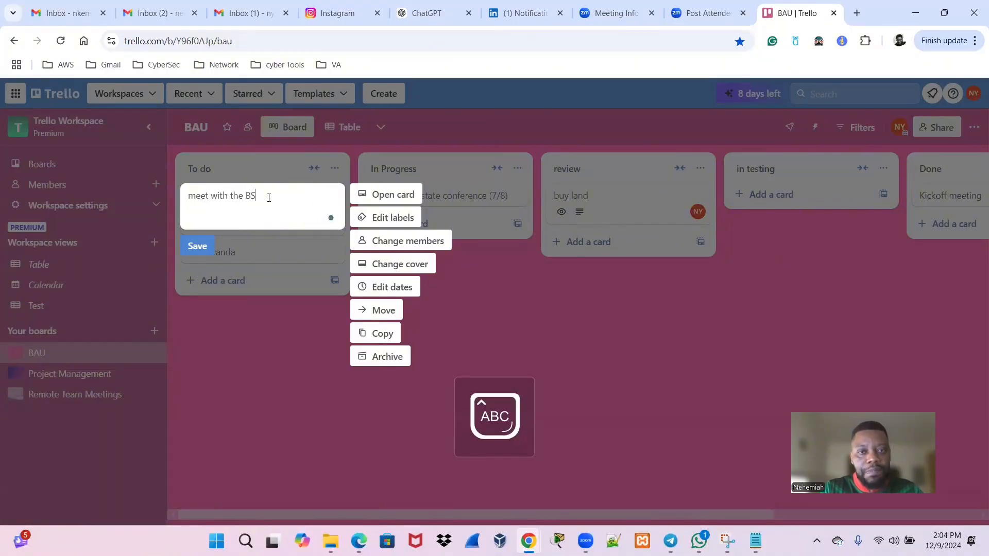
type("A")
key("Caps_Lock")
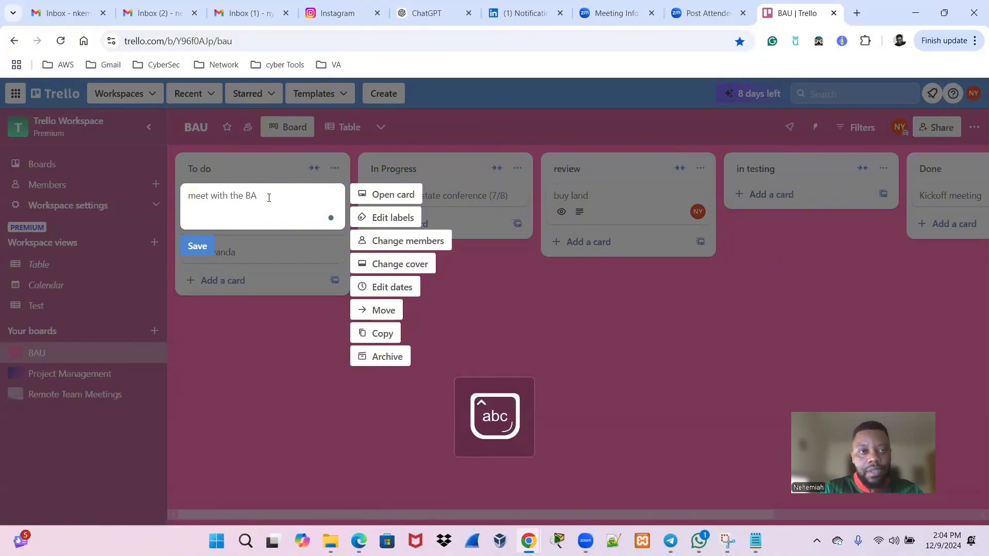
type("togathere")
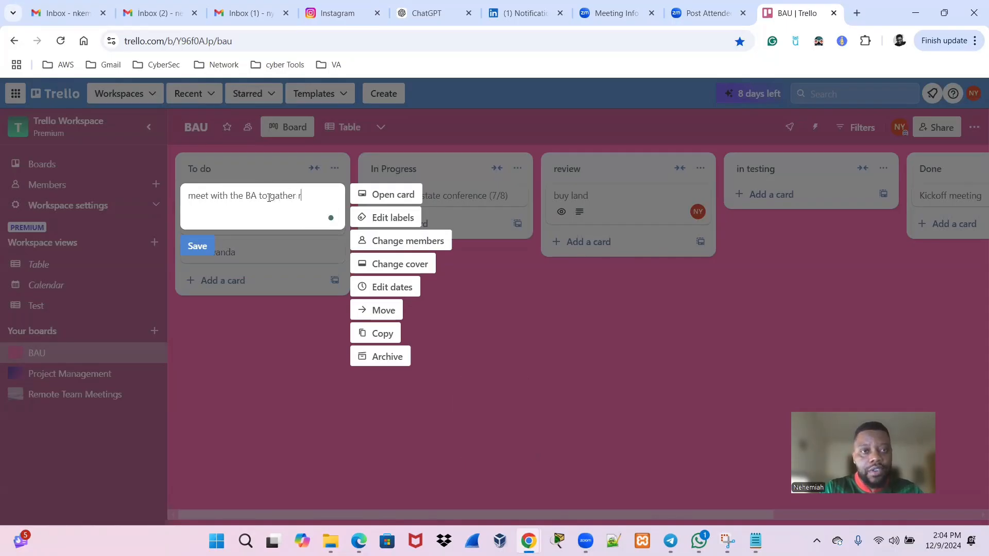
type("equ")
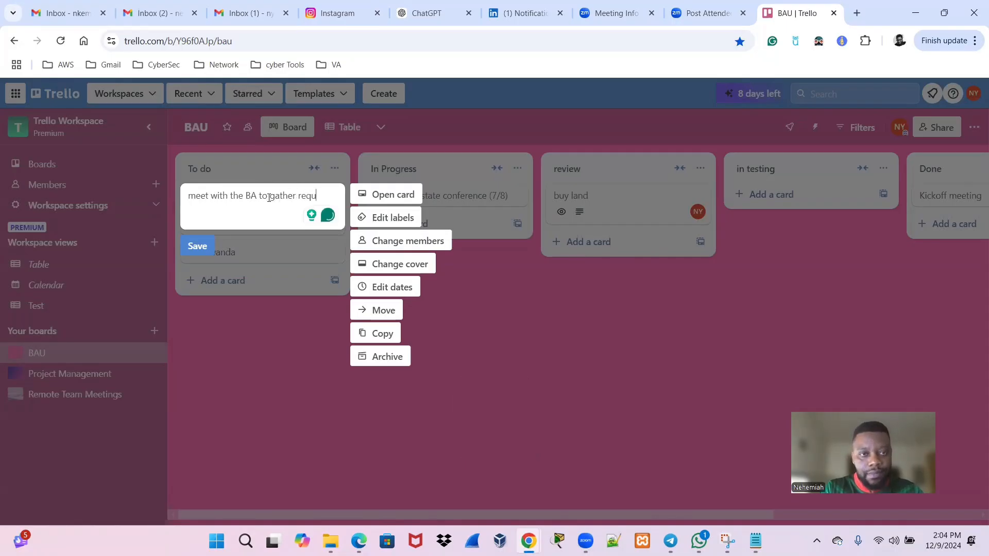
type("irement")
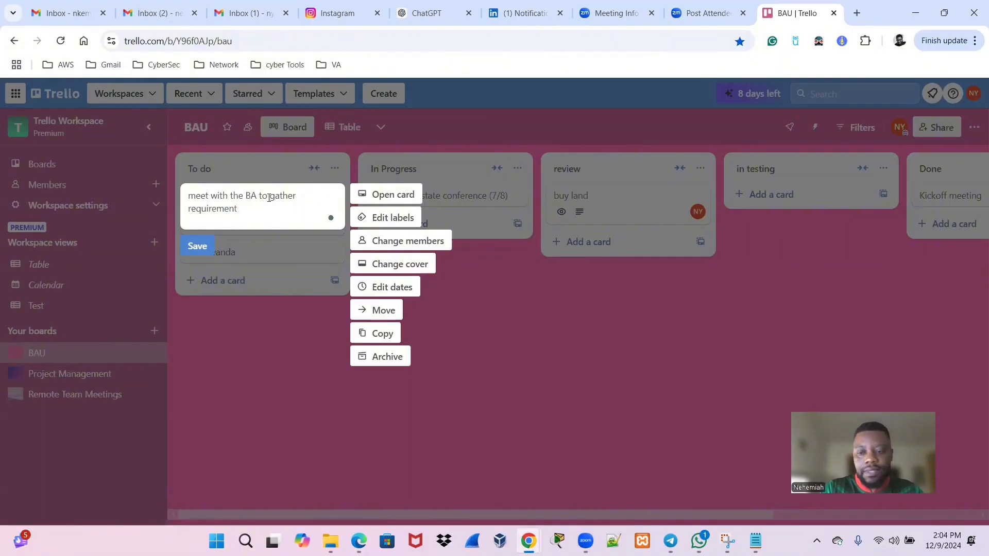
key("Return")
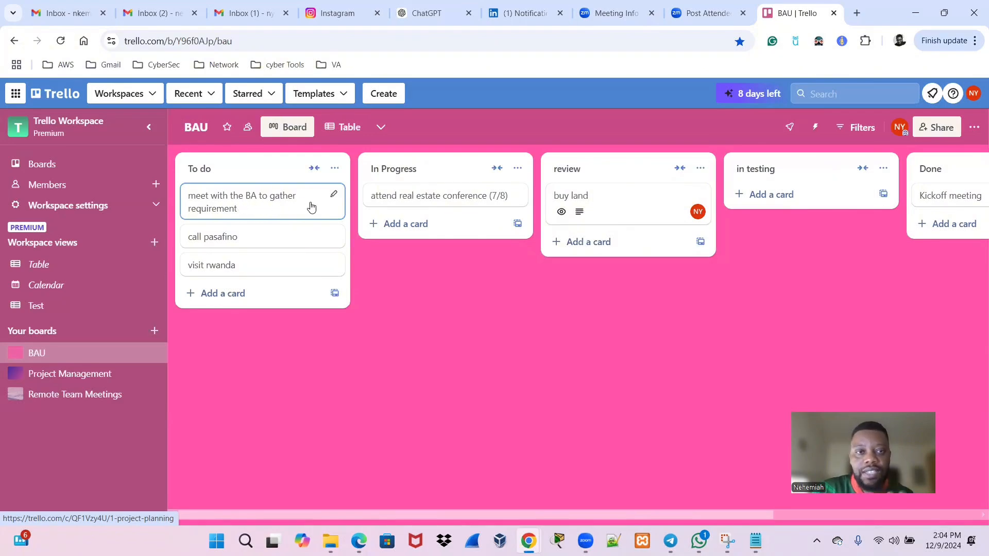
Retitle the second card in the To do list as "meet with the tech lead to understand technical details" and close it.
left_click(276, 242)
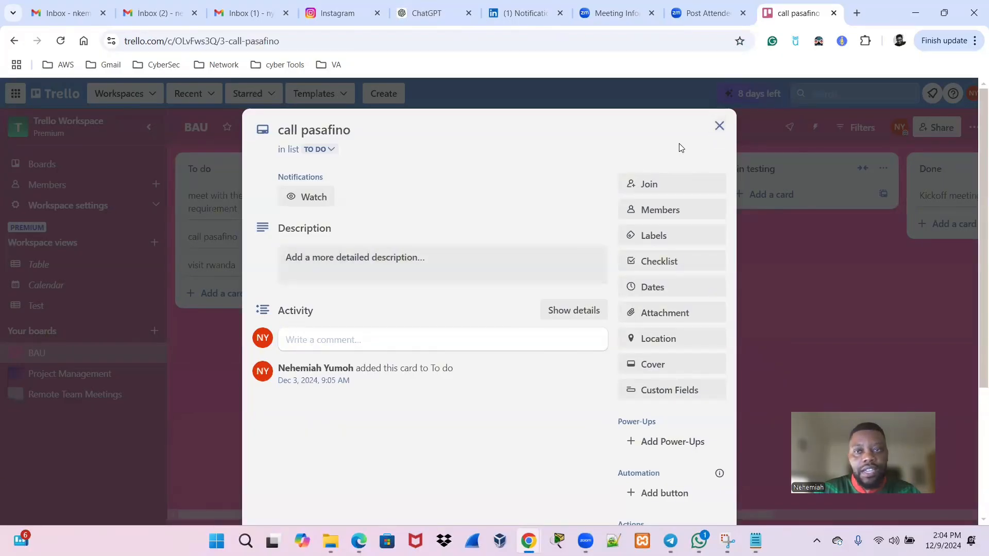
left_click(718, 128)
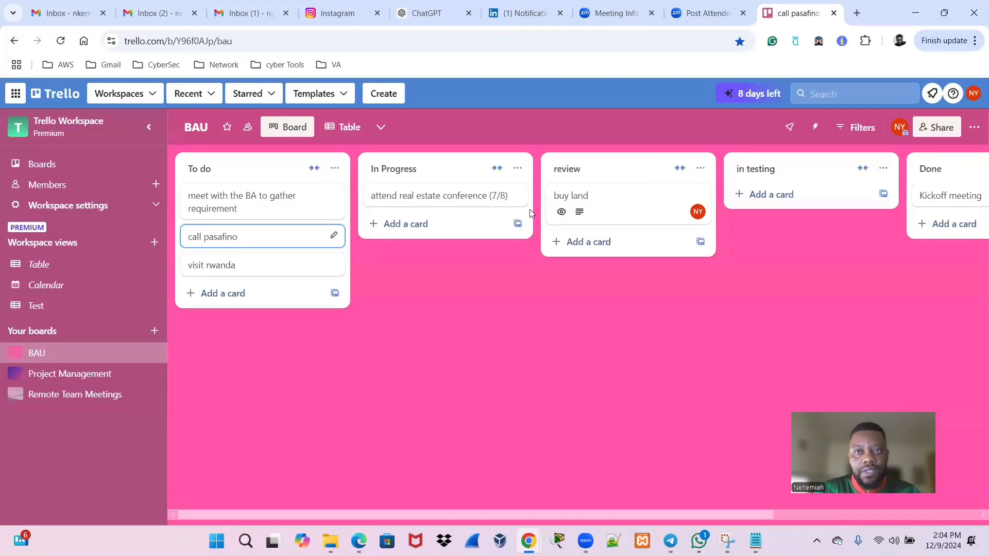
left_click(256, 240)
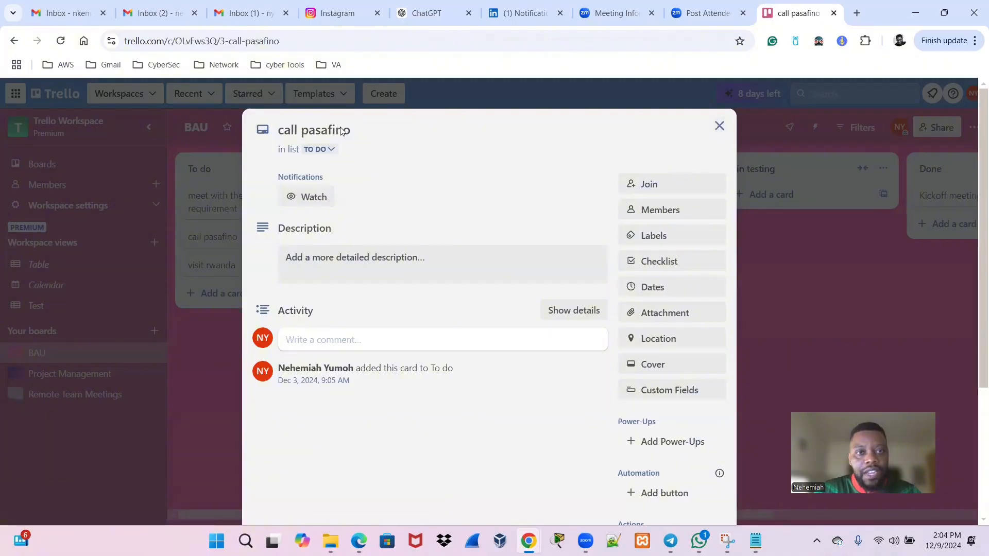
left_click(367, 137)
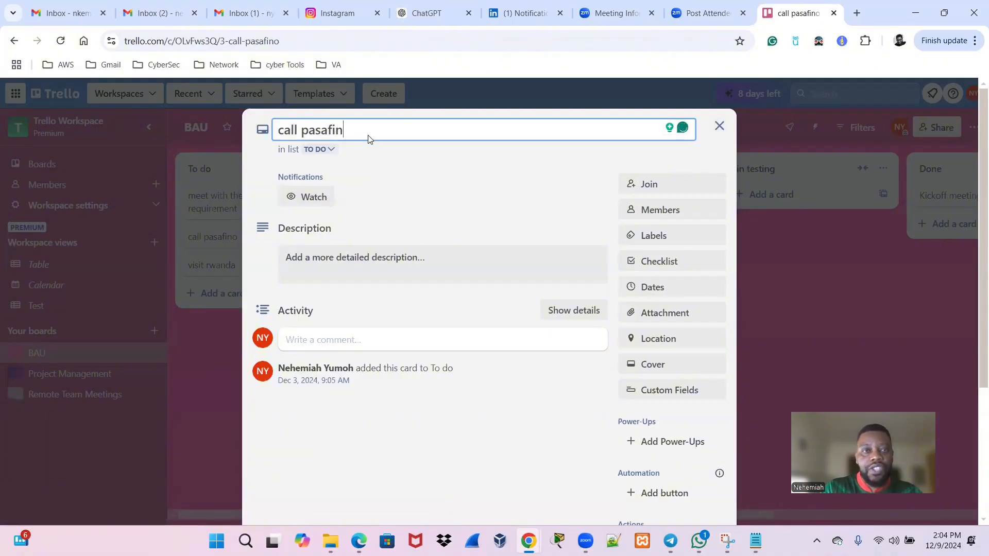
key("BackSpace")
key("BackSpace")
key("BackSpace")
key("BackSpace")
key("BackSpace")
key("BackSpace")
key("BackSpace")
key("BackSpace")
key("BackSpace")
key("BackSpace")
key("BackSpace")
key("BackSpace")
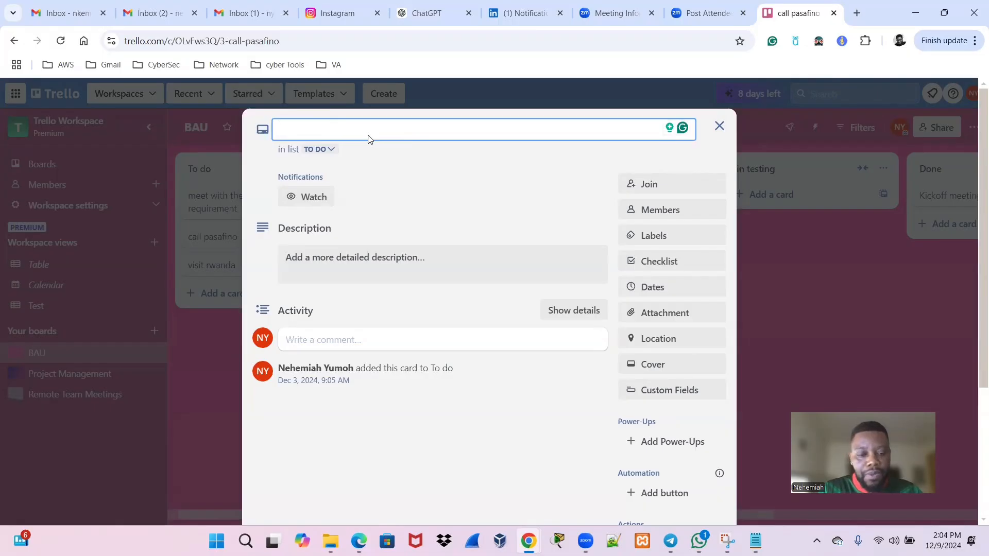
type("meet with the ")
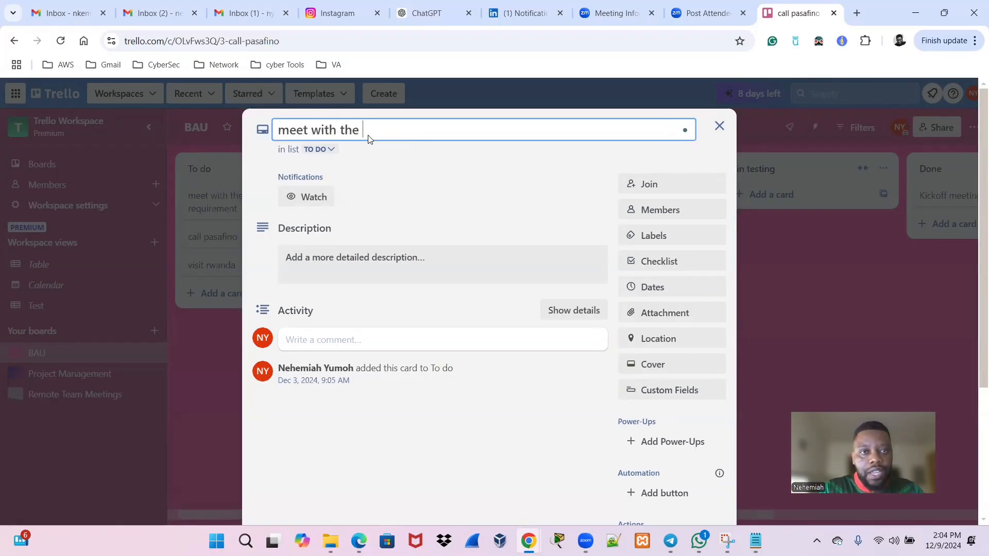
type("tech")
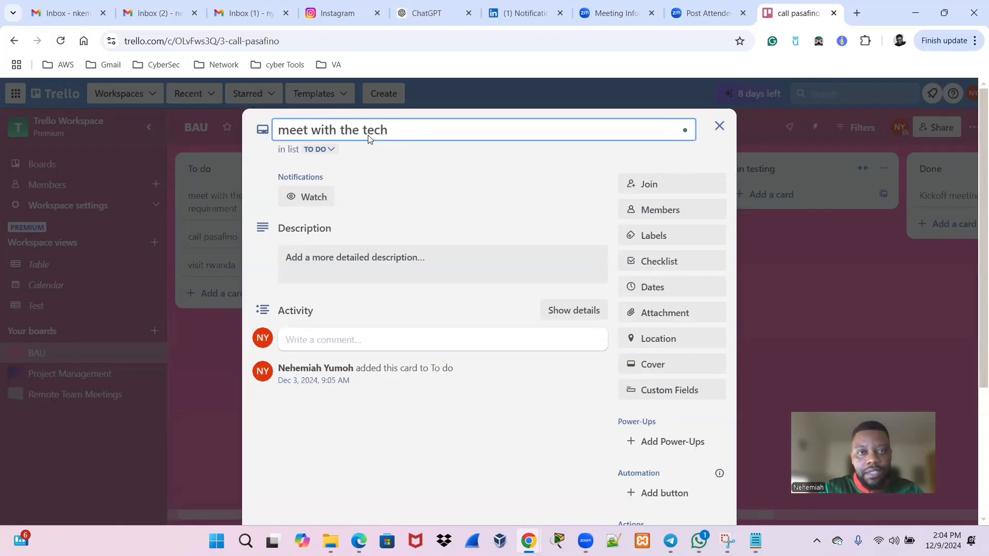
type(" ;lead to ")
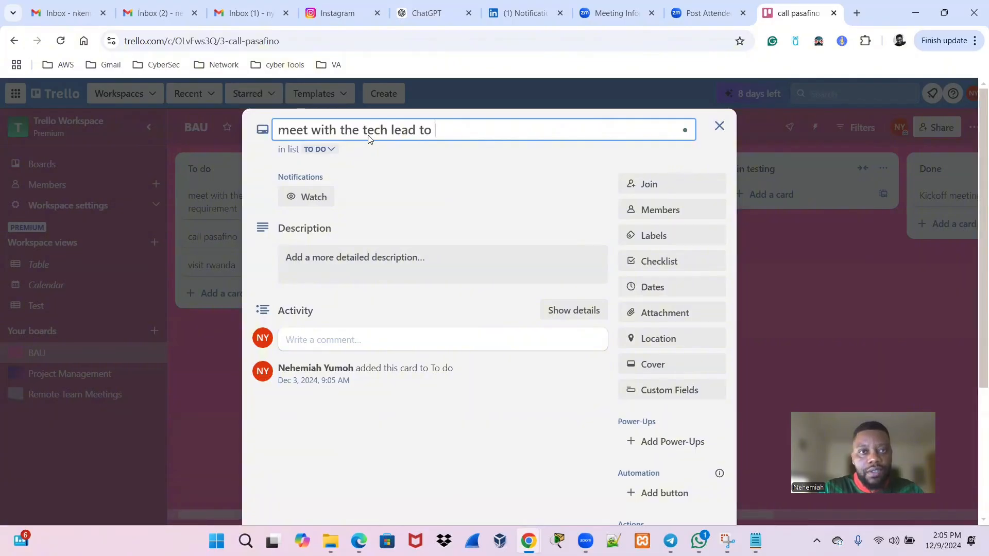
type("understand")
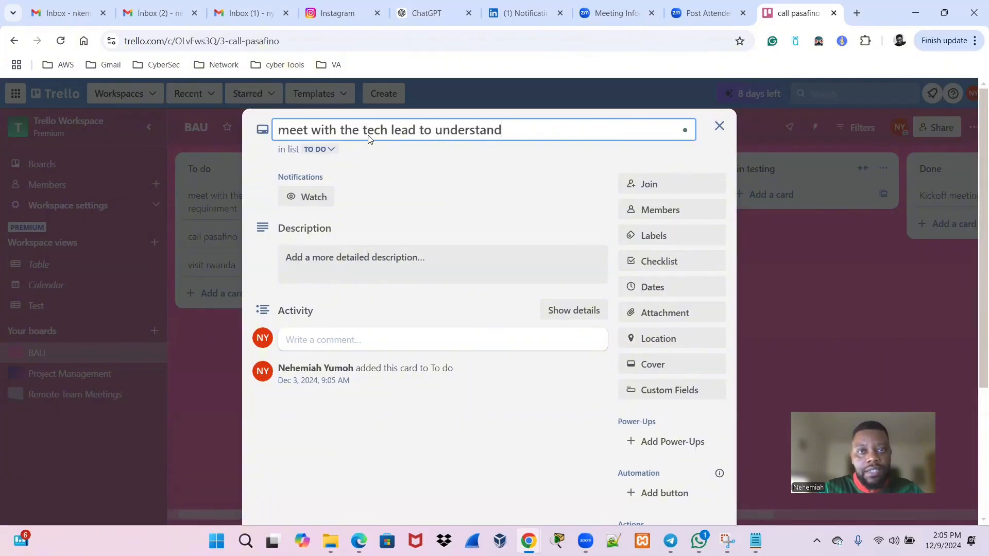
type(" technical")
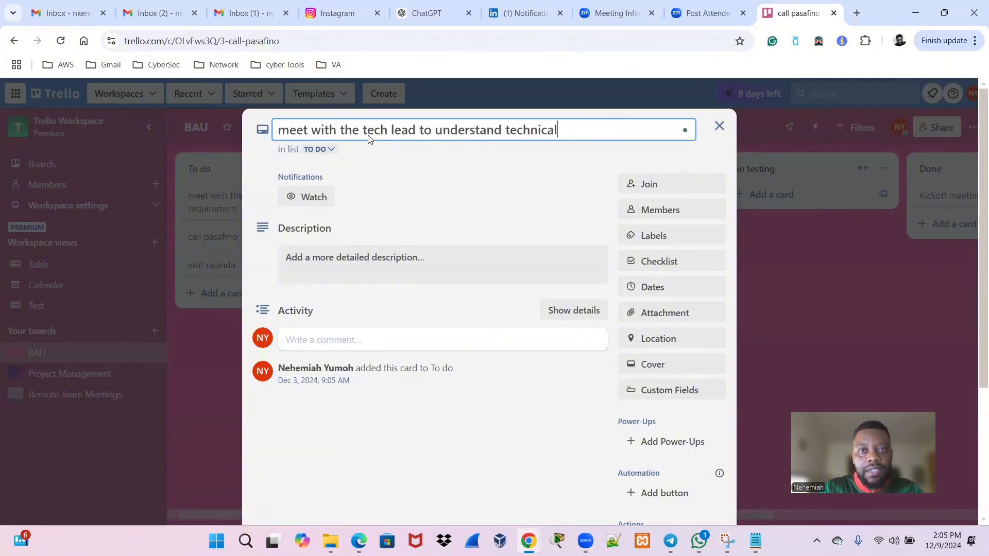
type(" details")
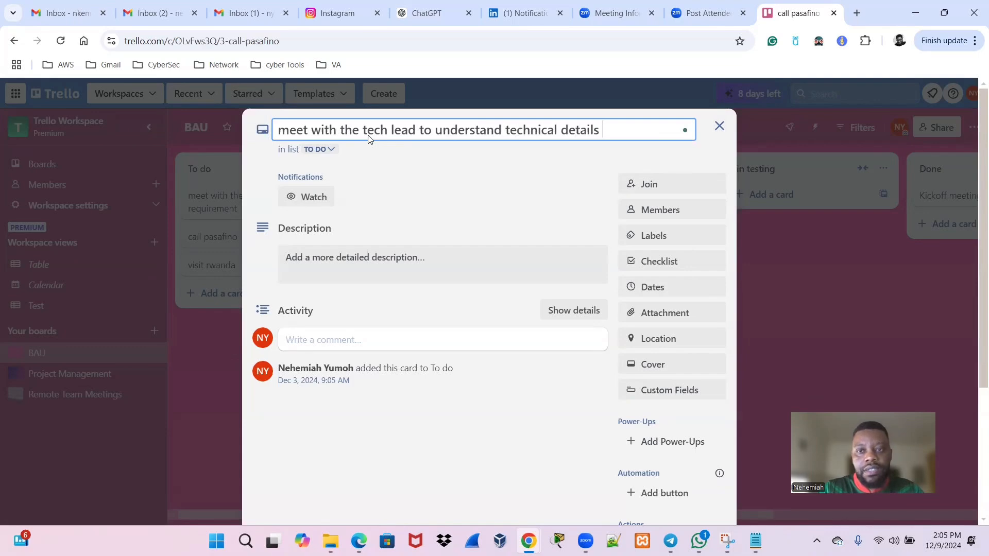
key("Return")
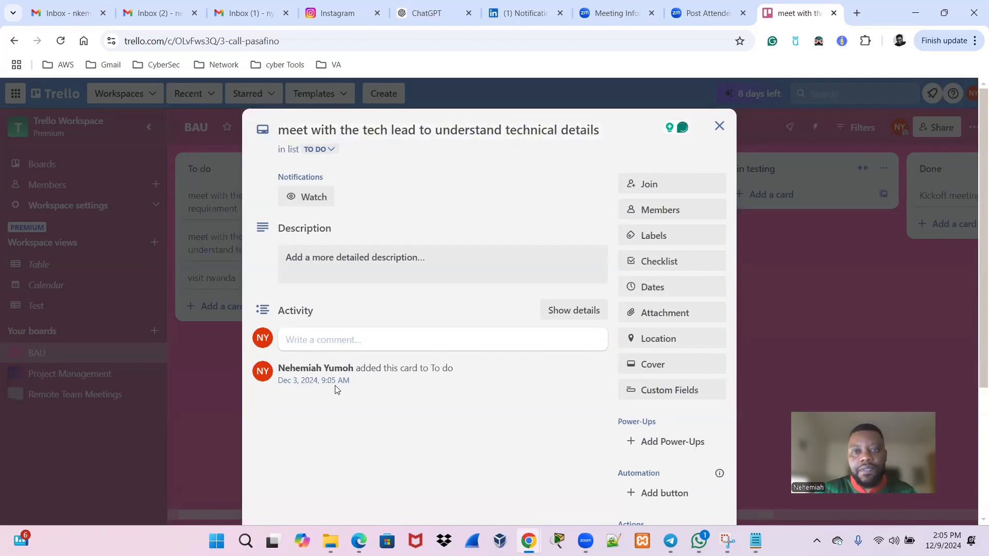
left_click(720, 126)
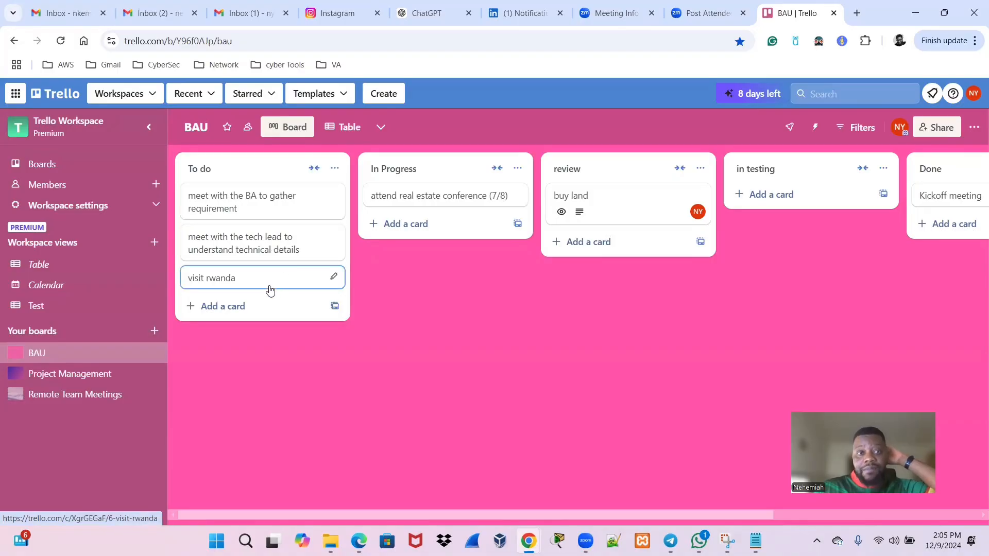
Rename the "visit rwanda" card in the To do list as "meet with the entire dev team talk through the requirement" and close it.
left_click(304, 283)
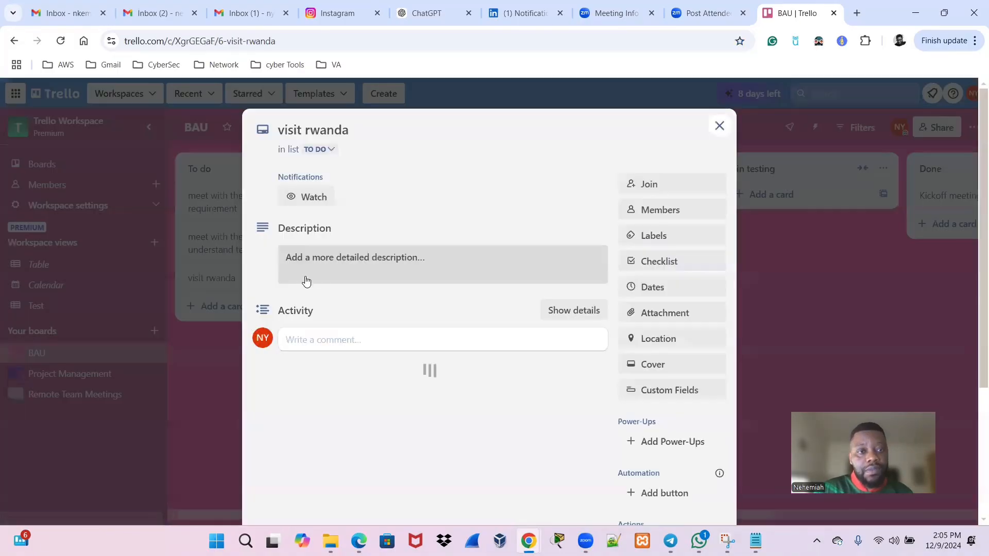
left_click(349, 130)
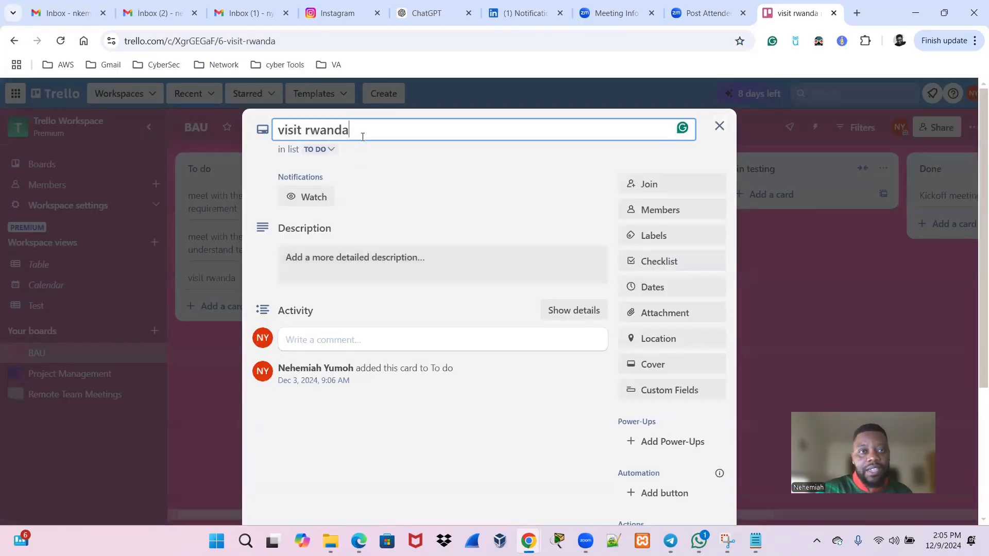
key("BackSpace")
key("BackSpace")
key("BackSpace")
key("BackSpace")
key("BackSpace")
key("BackSpace")
key("BackSpace")
key("BackSpace")
key("BackSpace")
key("BackSpace")
key("BackSpace")
key("BackSpace")
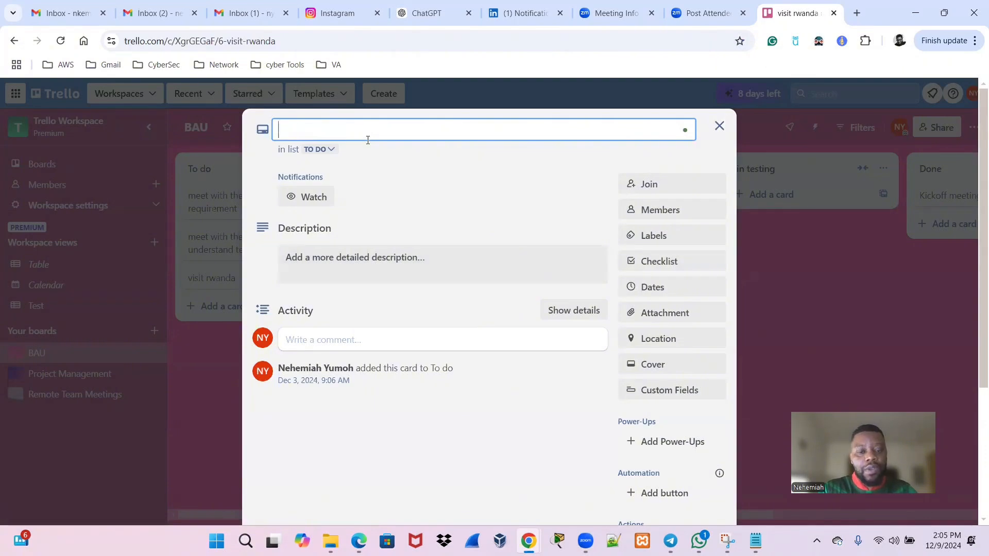
type("meet with t")
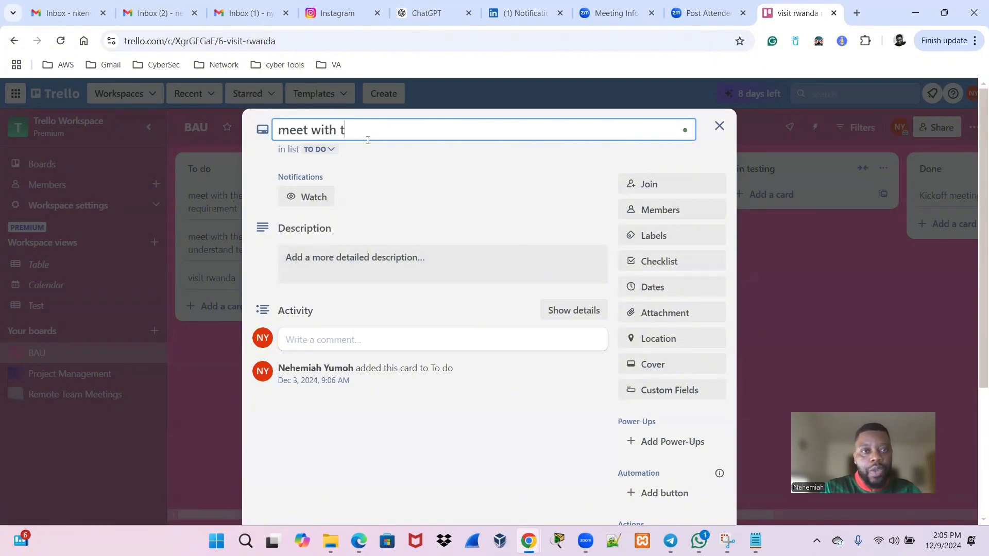
type("he en")
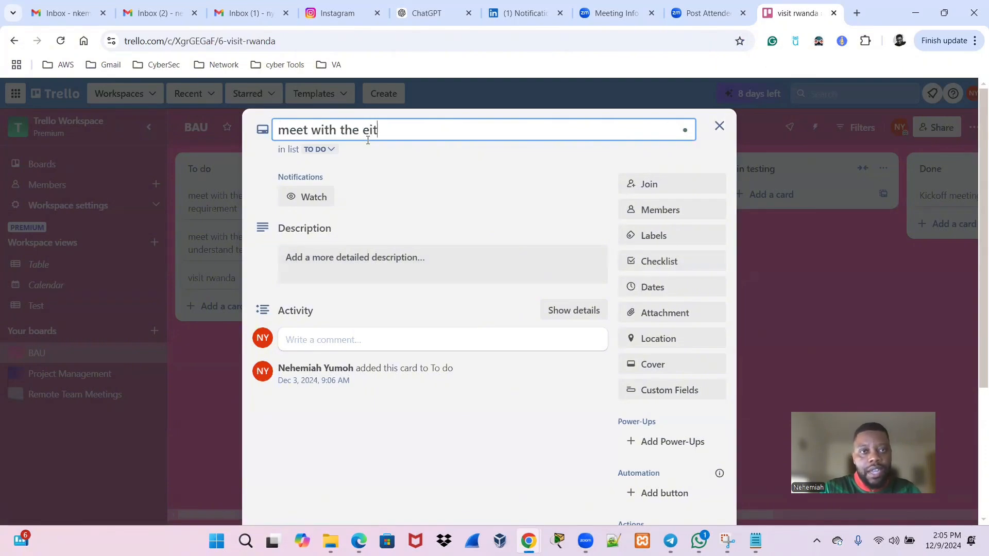
key("BackSpace")
type("ntir")
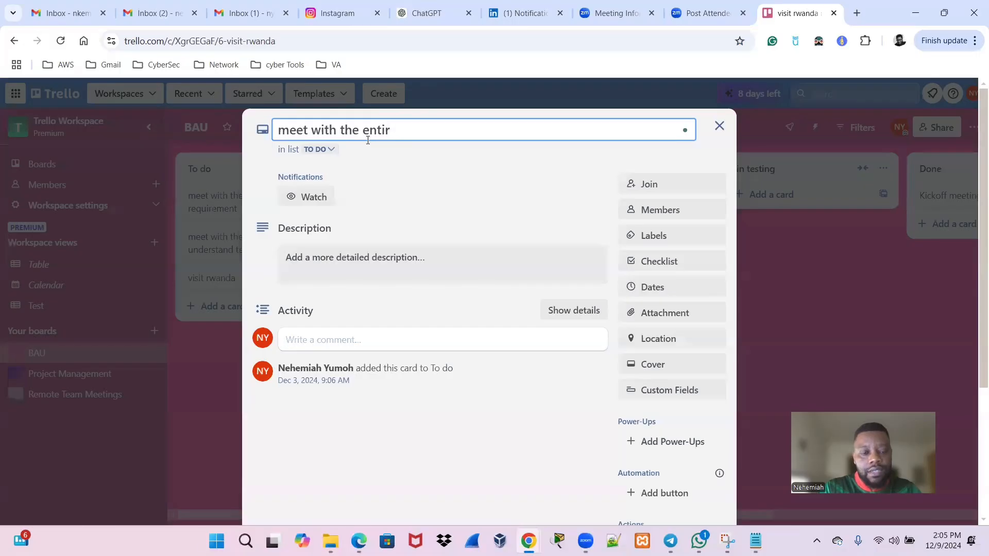
type("e dev te")
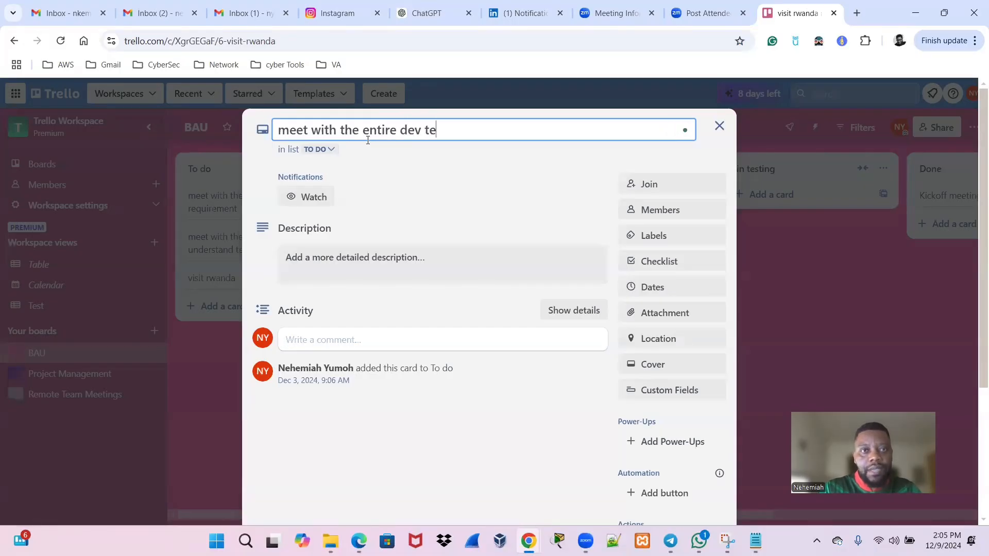
type("am th")
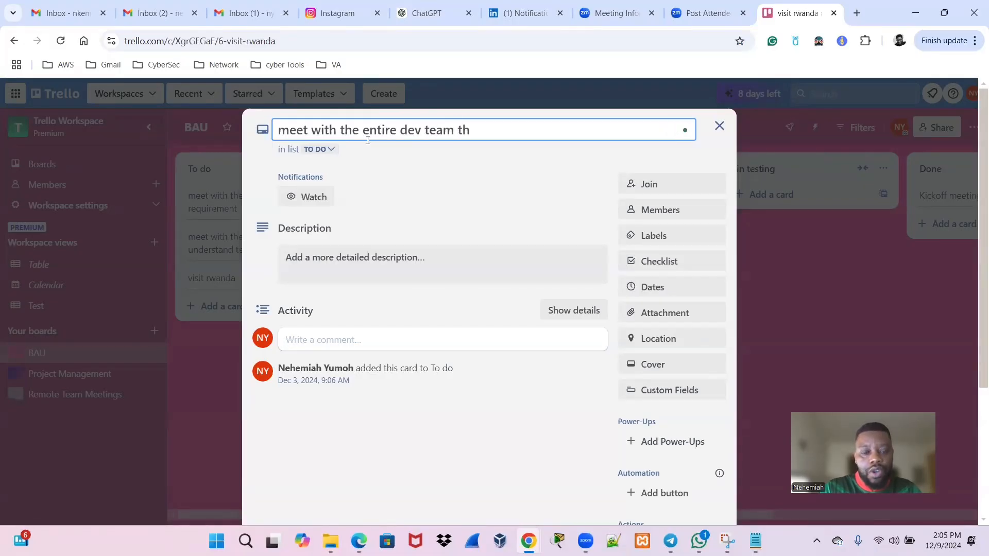
key("BackSpace")
type("alk thr")
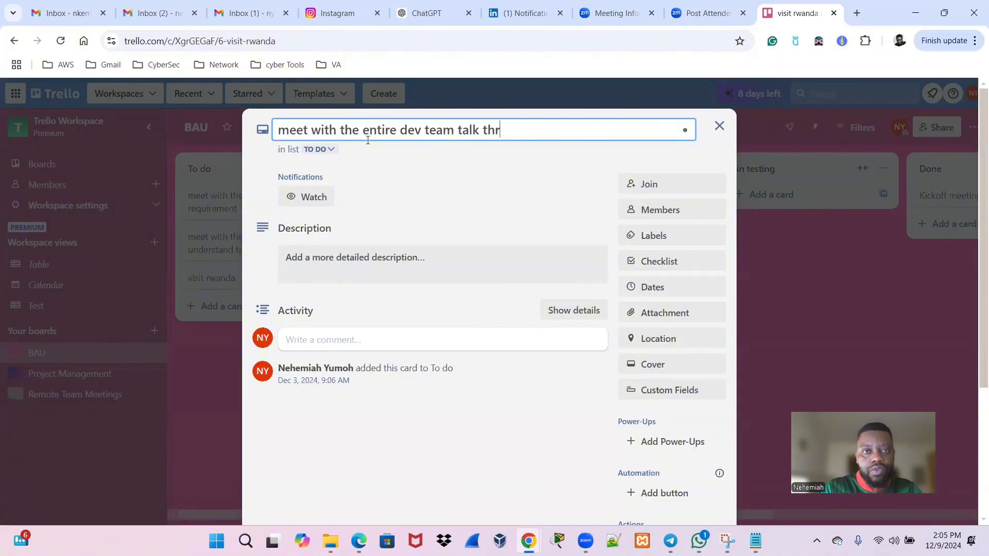
type("ough the re")
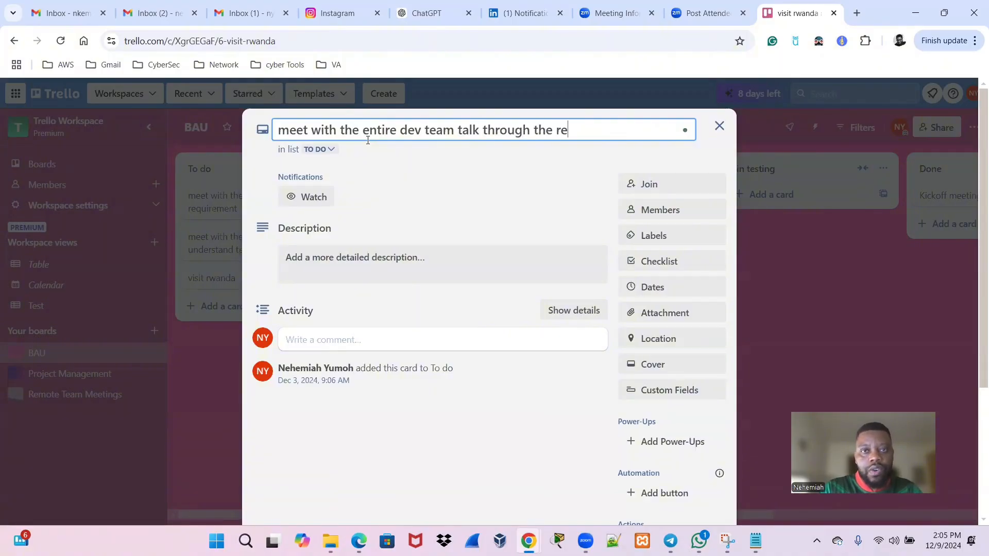
type("quirement")
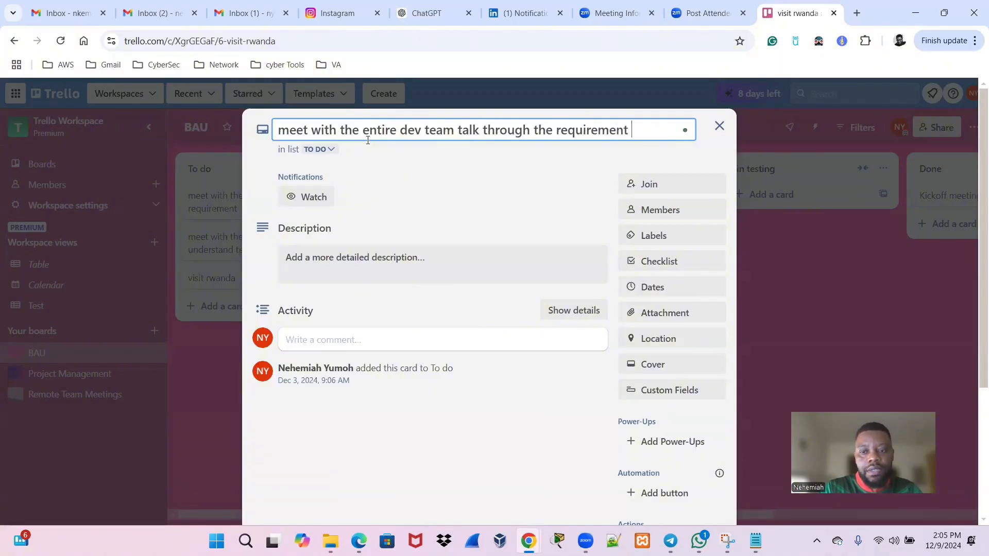
key("Return")
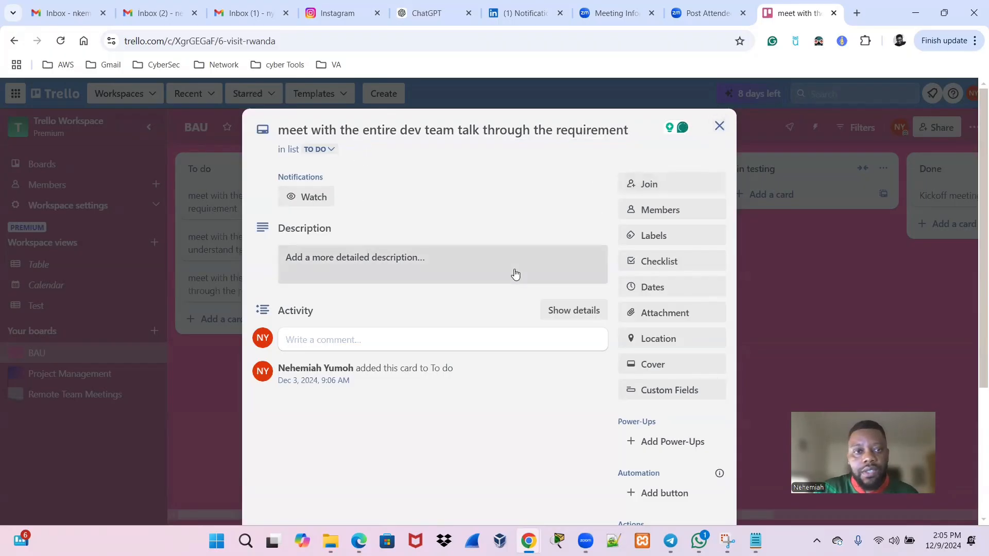
left_click(719, 126)
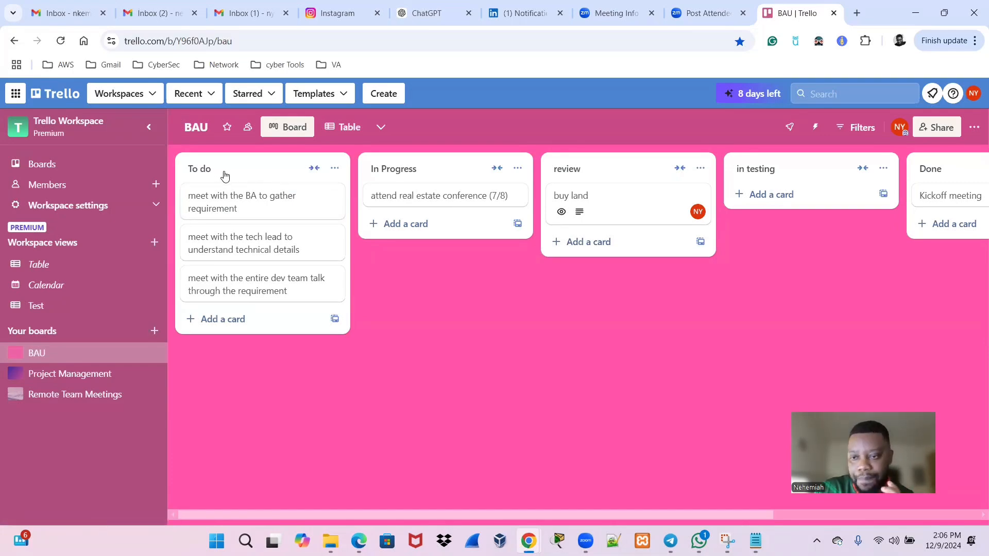
Rename the BAU board as "Mobile App Team".
left_click(210, 130)
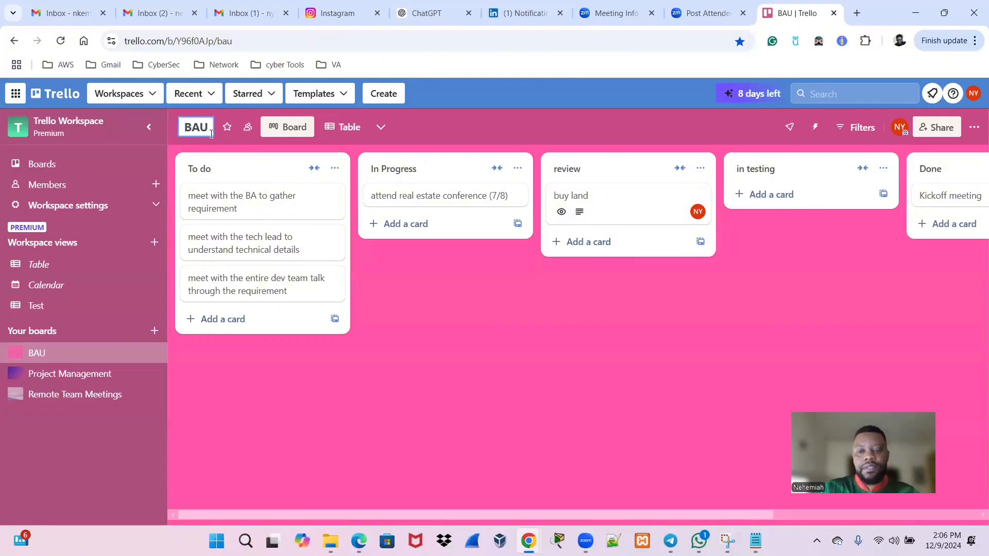
key("BackSpace")
key("Caps_Lock")
type("M")
key("Caps_Lock")
type("obi")
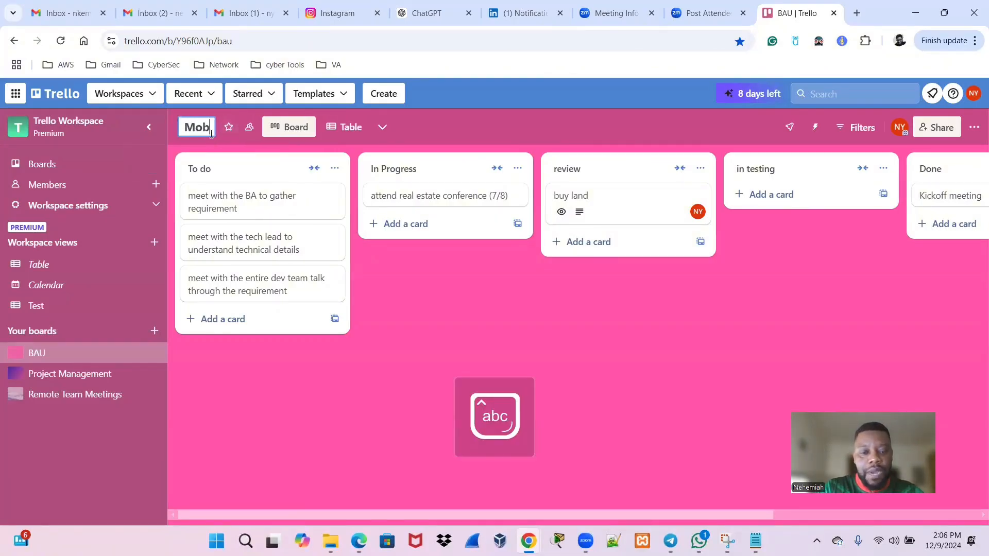
type("le")
key("Caps_Lock")
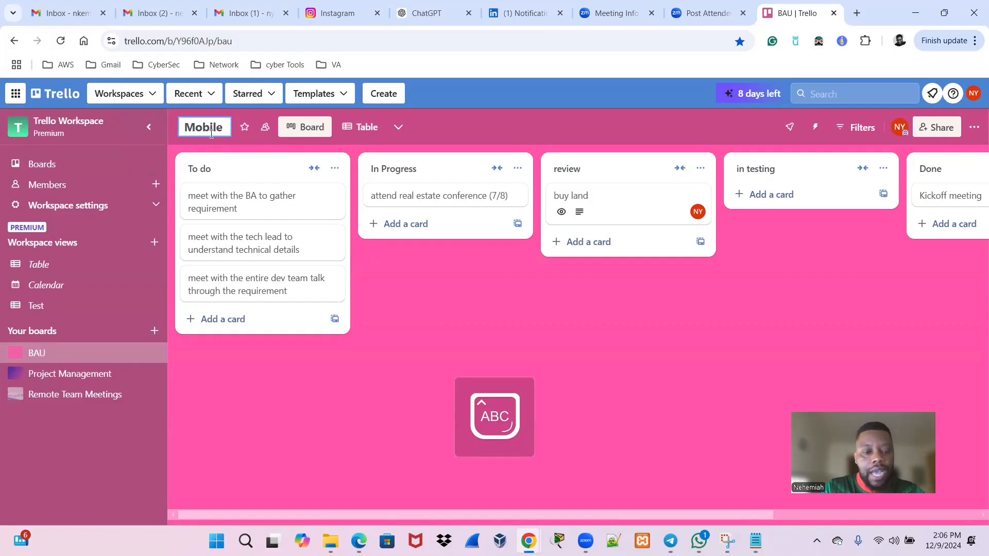
type("A")
key("Caps_Lock")
type("pp to")
key("BackSpace")
key("BackSpace")
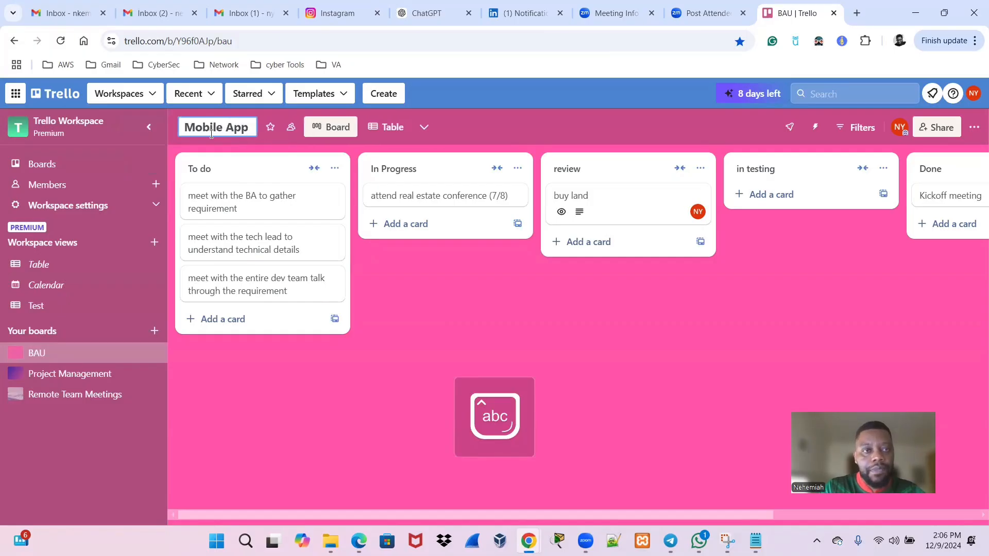
key("Caps_Lock")
type("T")
key("Caps_Lock")
type("eam")
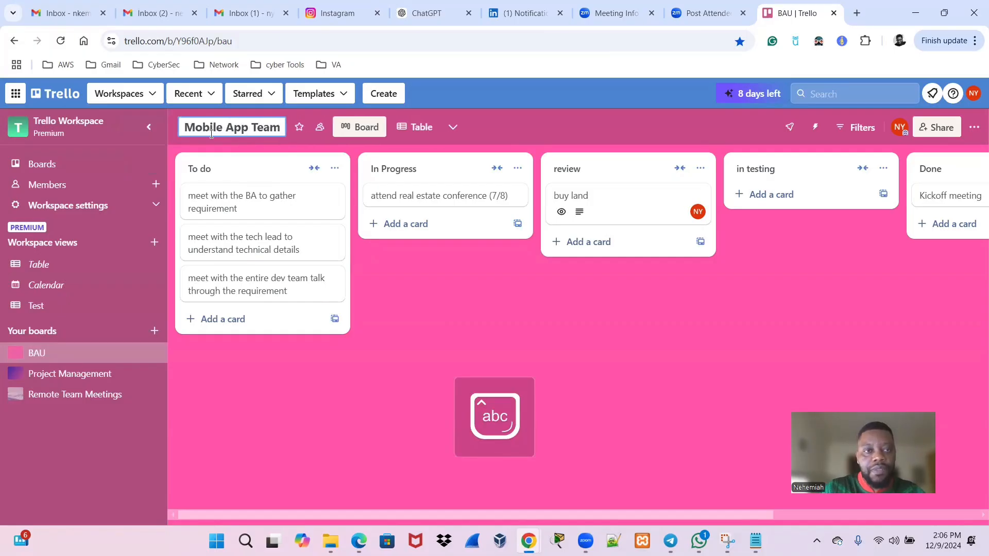
key("Return")
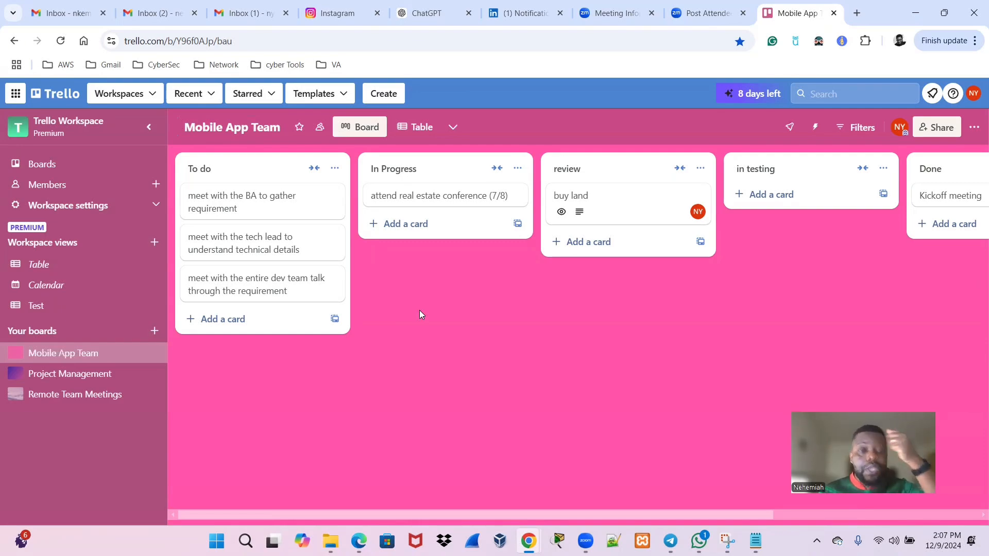
Add a card titled "Present final draft of the requirements" at the end of the To do list.
left_click(282, 319)
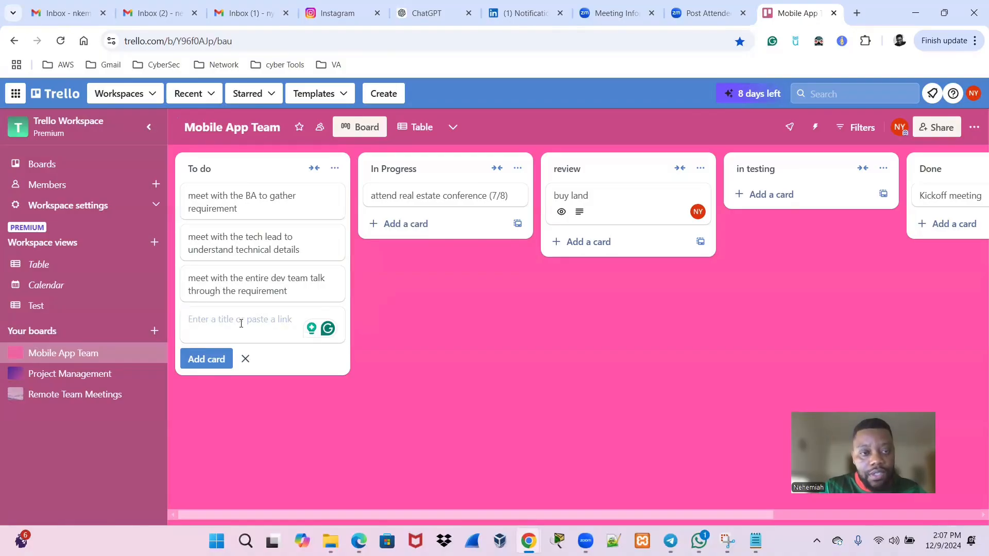
key("Caps_Lock")
type("F")
key("Caps_Lock")
type("inal")
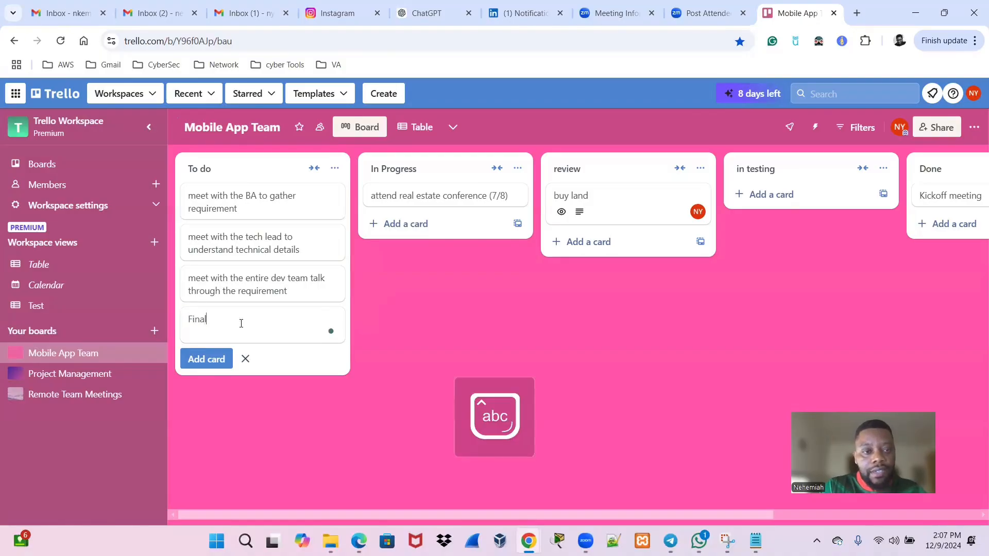
type(" draft ")
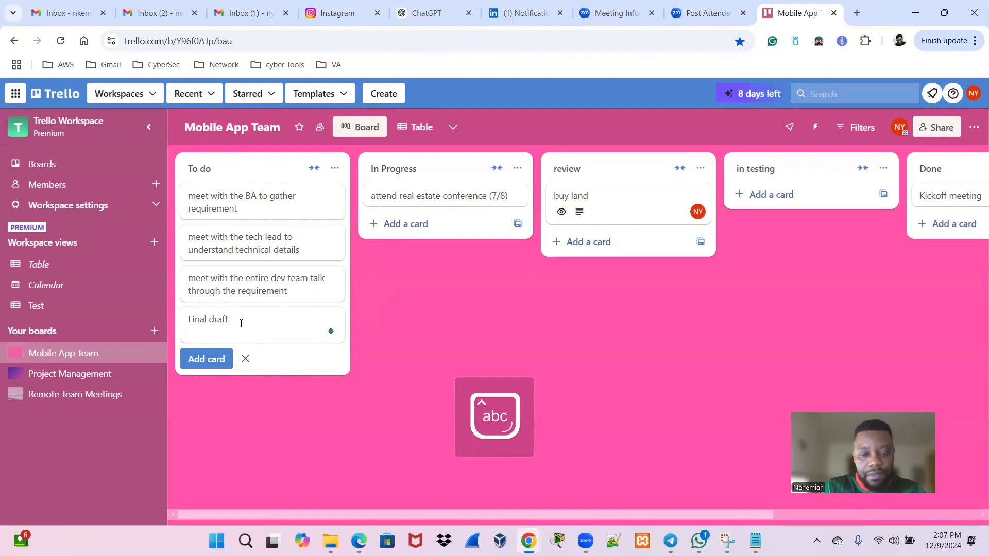
type("of the ")
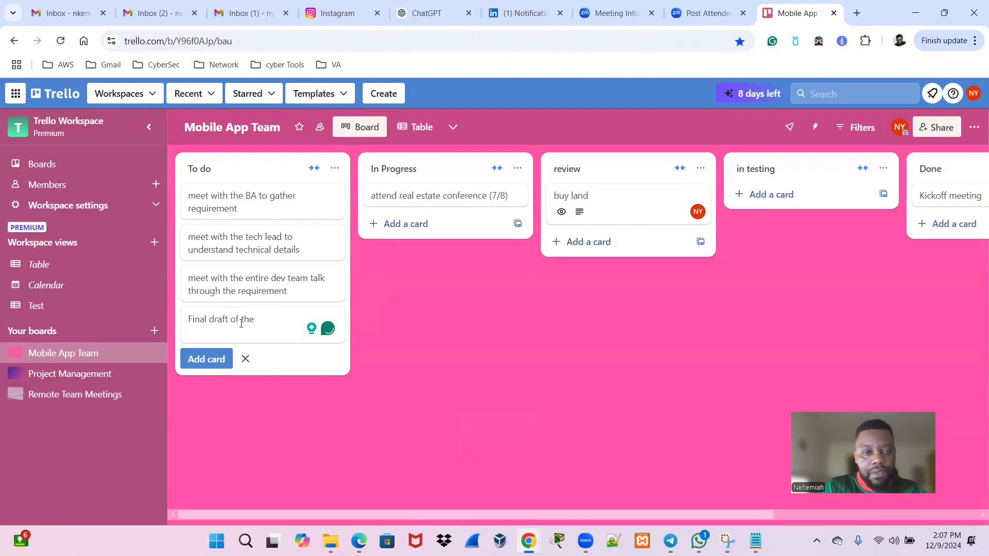
type("p")
key("BackSpace")
type("re")
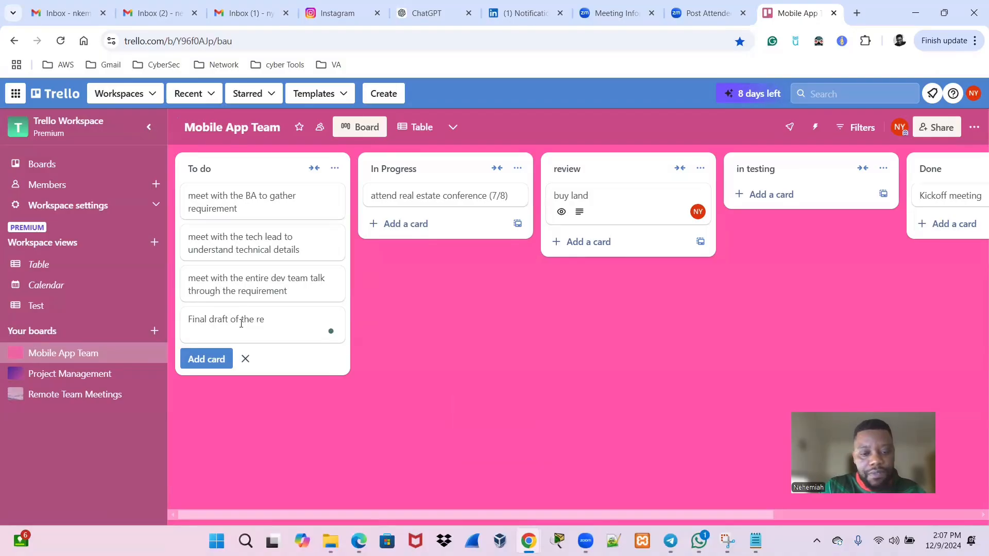
type("quir")
key("BackSpace")
key("ctrl+BackSpace")
key("ctrl+BackSpace")
key("ctrl+BackSpace")
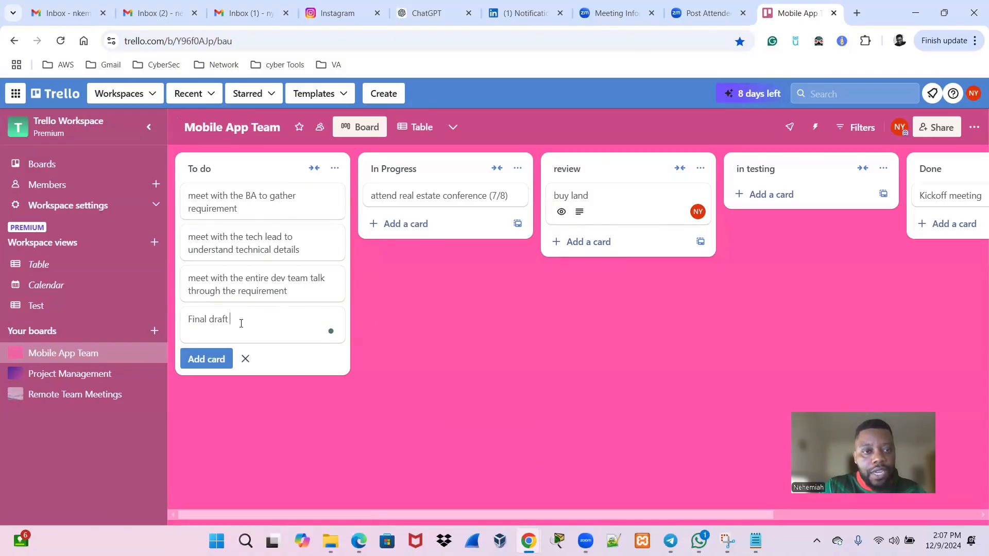
key("ctrl+BackSpace")
key("ctrl+BackSpace")
key("Caps_Lock")
type("P")
key("Caps_Lock")
type("rese")
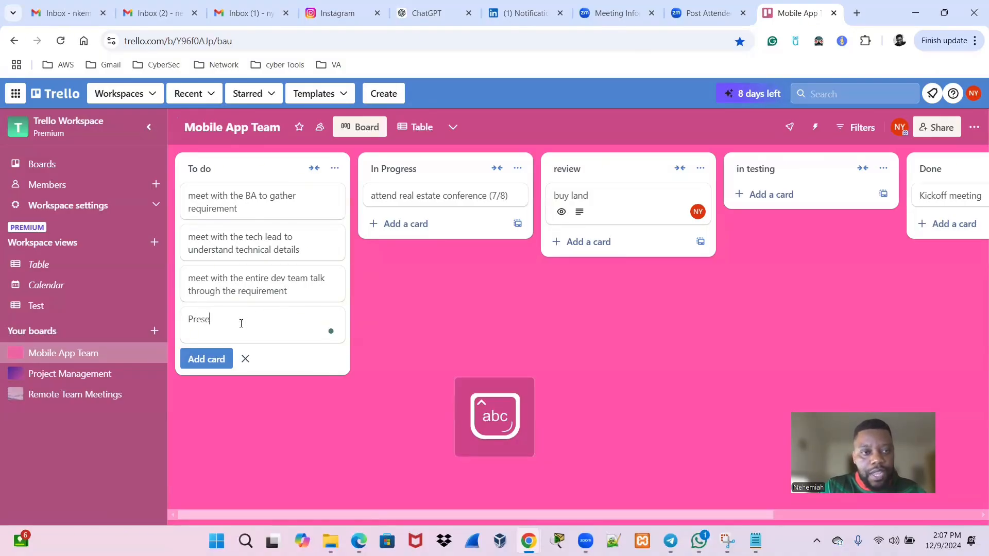
type("nt final ")
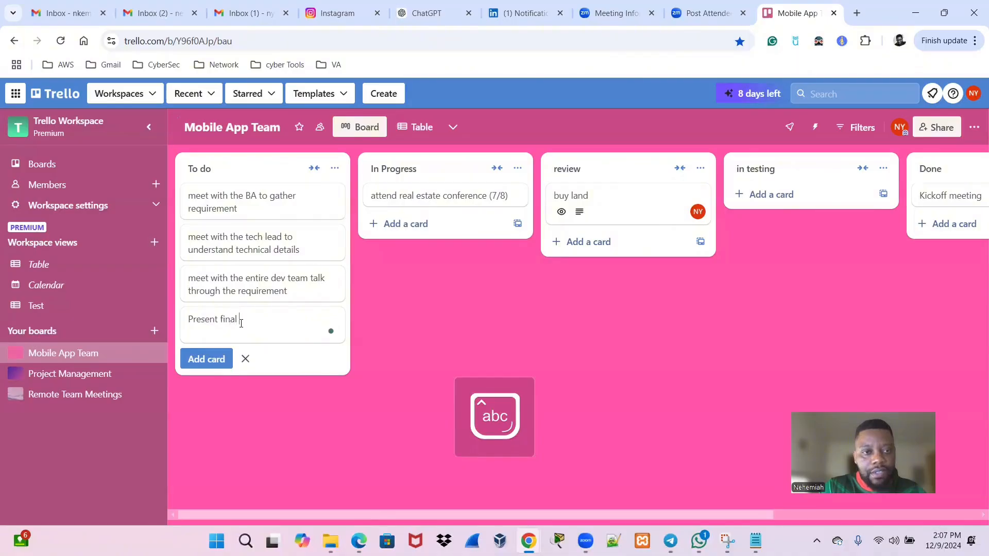
type("dra")
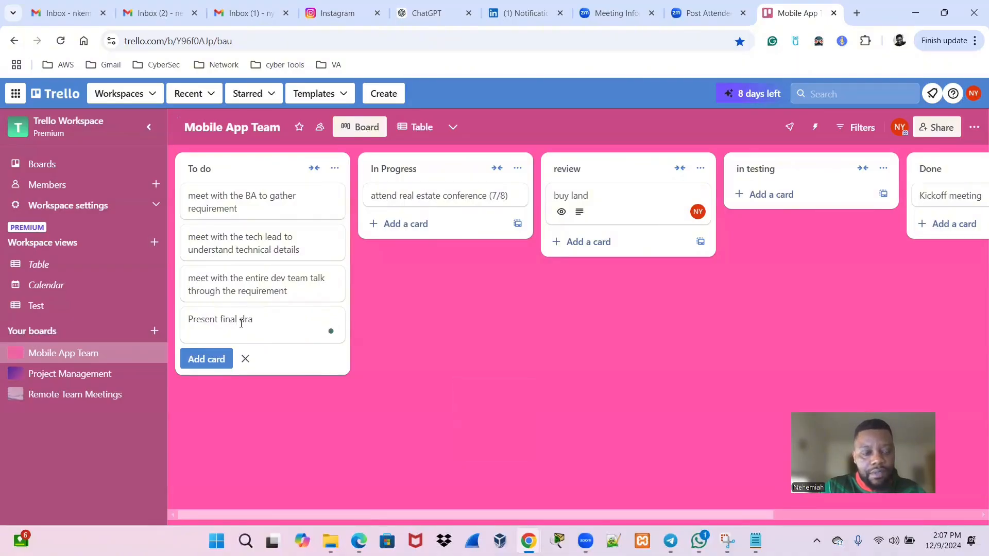
type("ft of the requi")
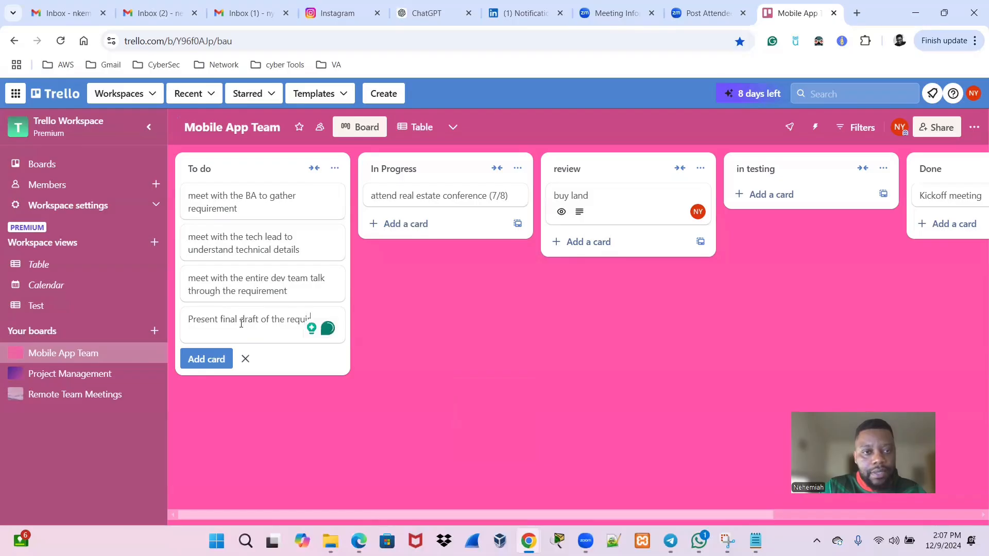
type("rements")
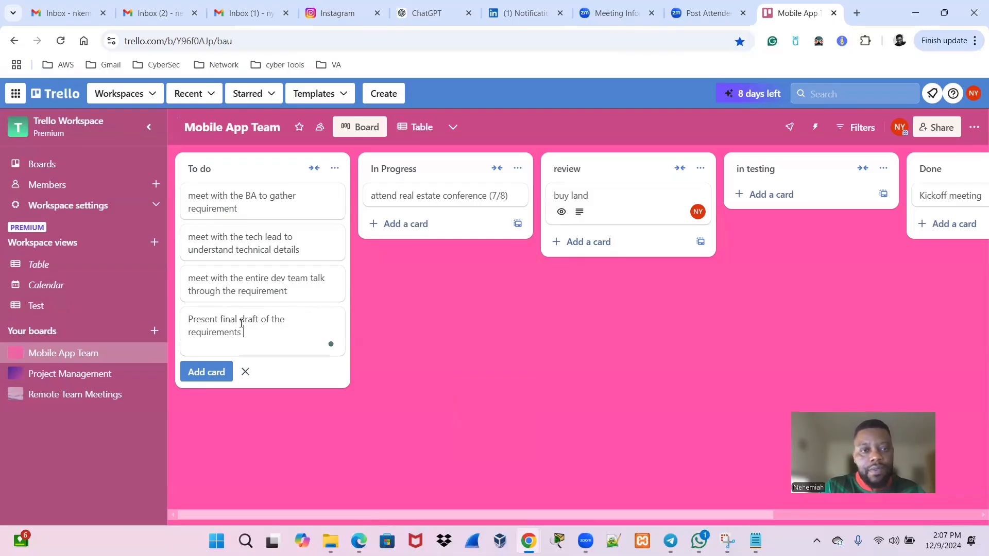
key("Return")
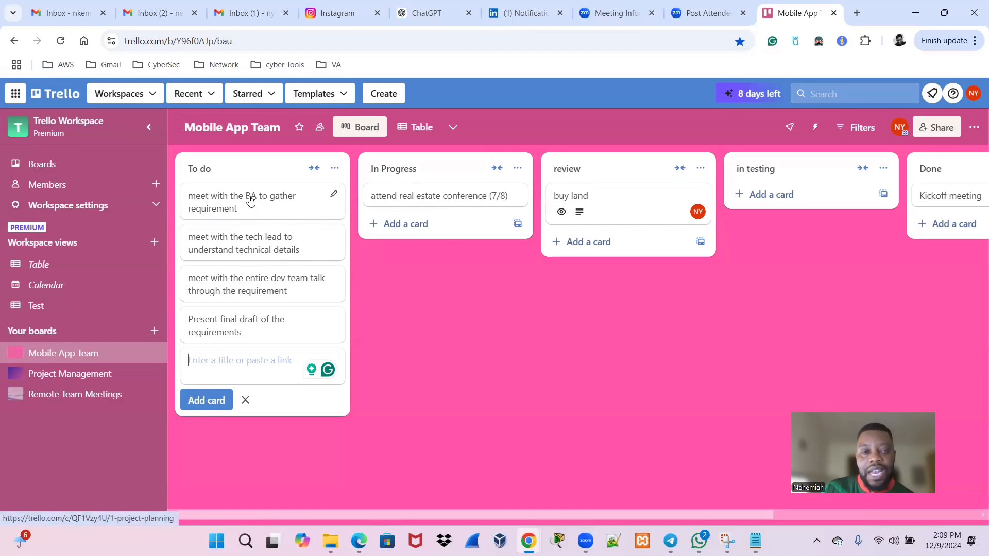
Move the "meet with the BA to gather requirement" card from To do to the start of the In Progress list.
left_click_drag(253, 198, 415, 206)
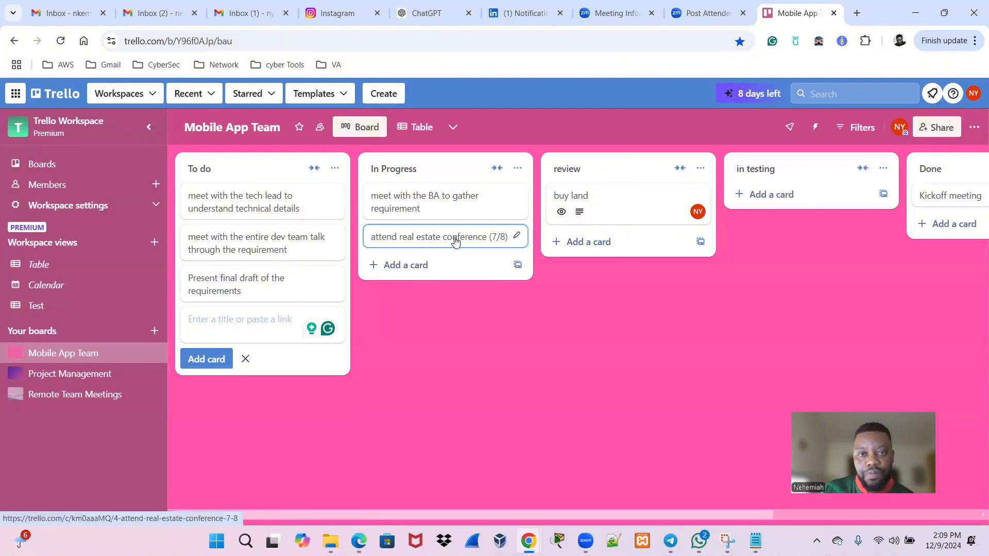
Archive the "attend real estate conference (7/8)" card and move the "meet with the tech lead" card from To do to the end of In Progress.
left_click(514, 236)
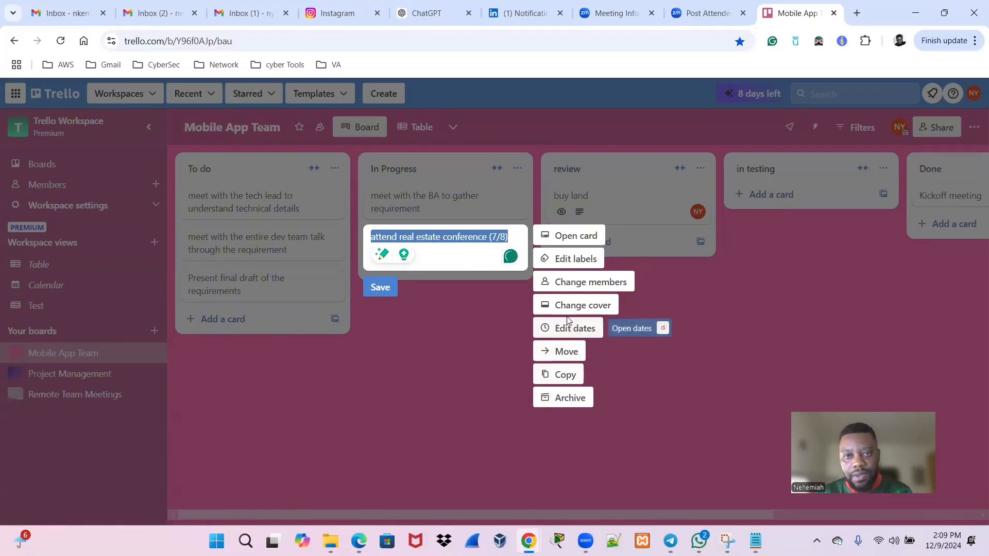
left_click(504, 310)
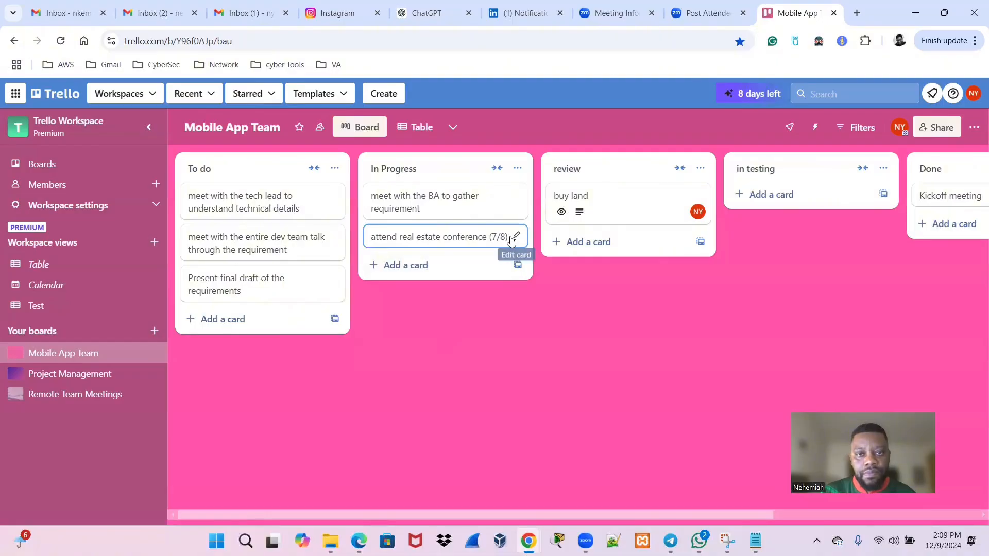
left_click(516, 235)
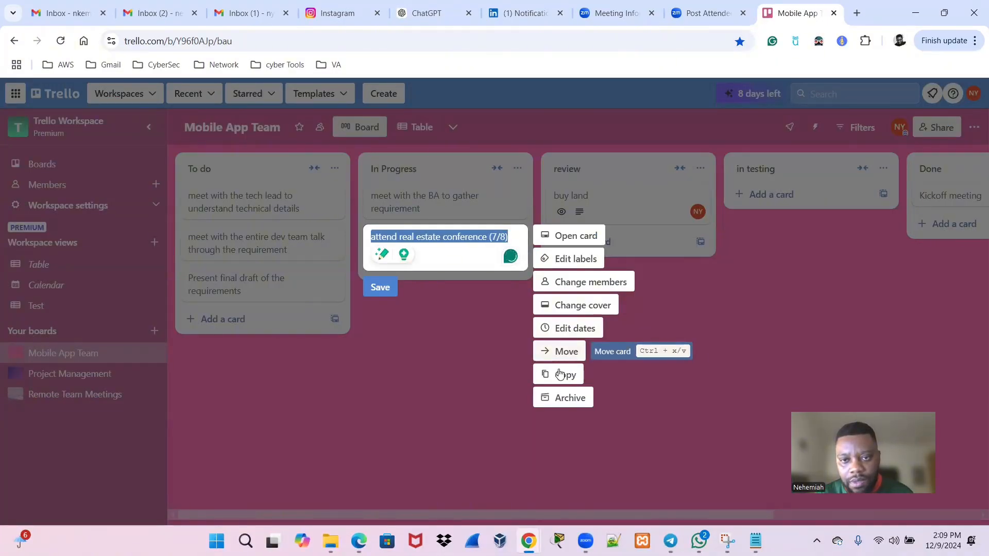
left_click(543, 412)
left_click(543, 406)
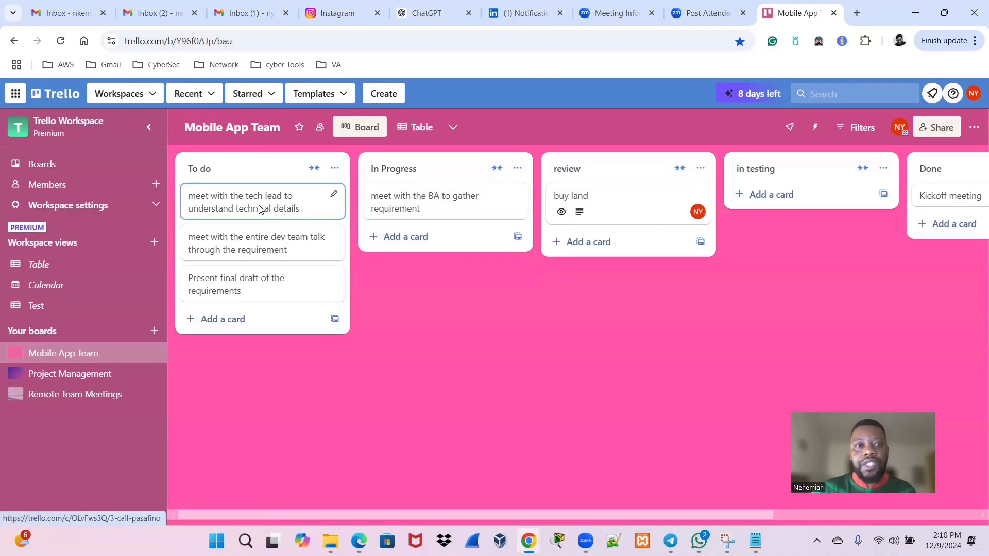
left_click_drag(260, 208, 407, 258)
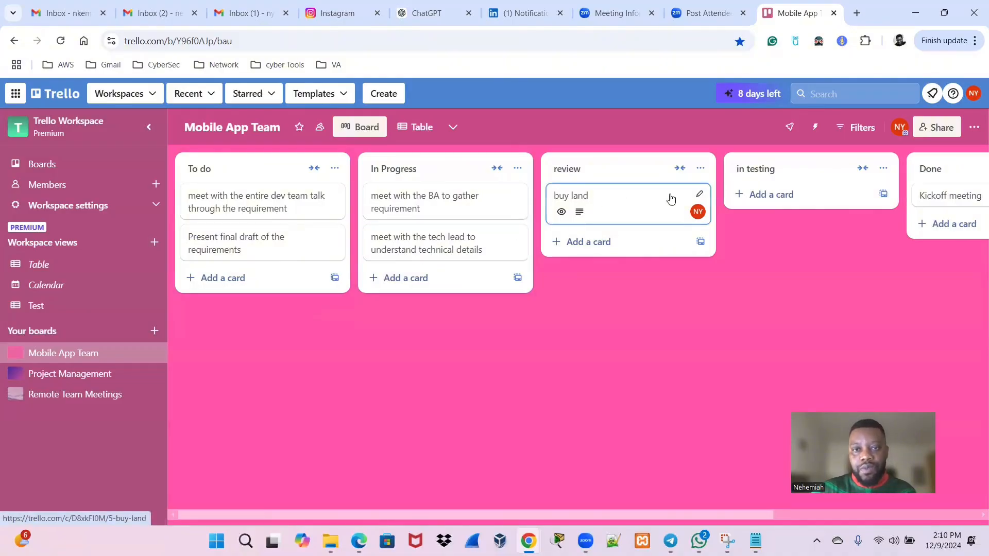
Move the "meet with the BA to gather requirement" card to the start of the review list and archive the "buy land" card there.
left_click_drag(426, 212, 602, 213)
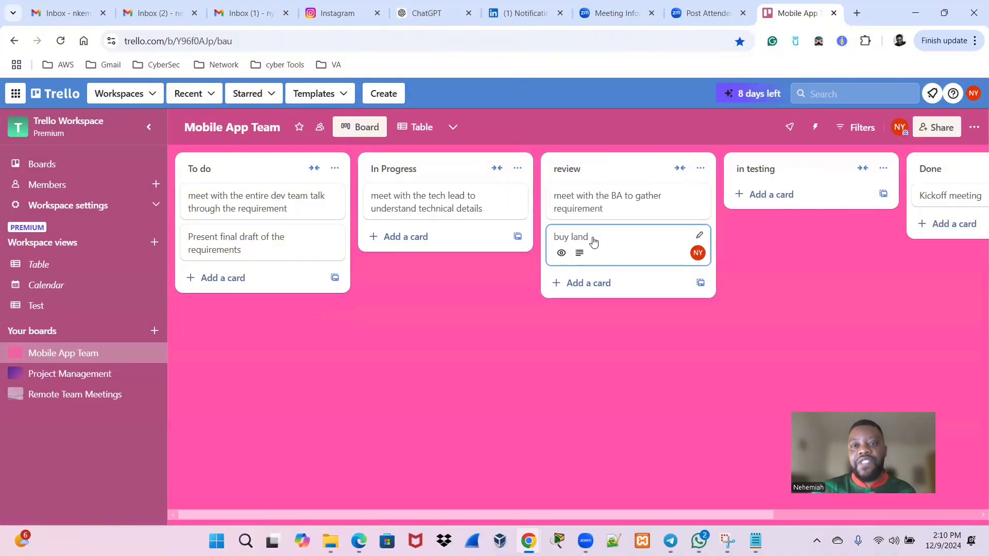
left_click(698, 237)
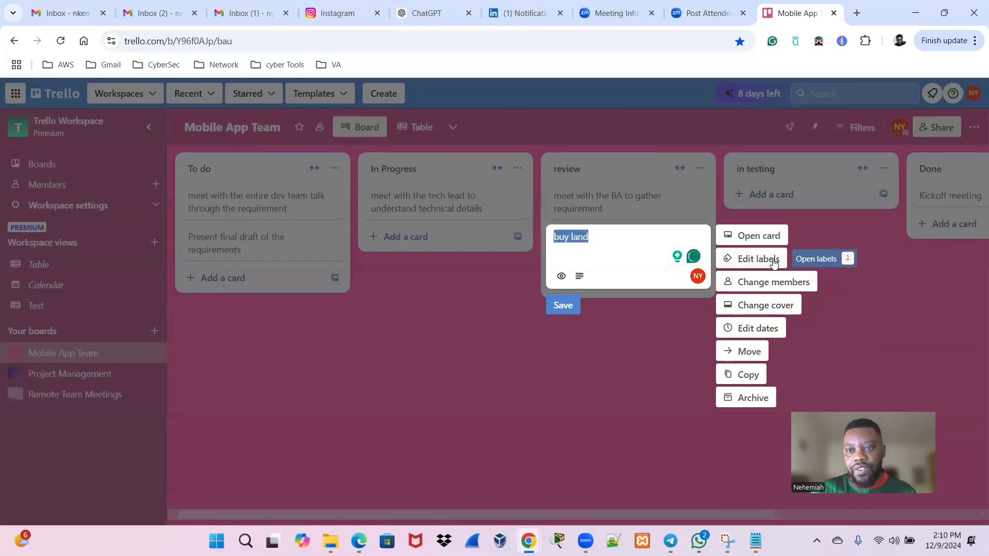
left_click(746, 398)
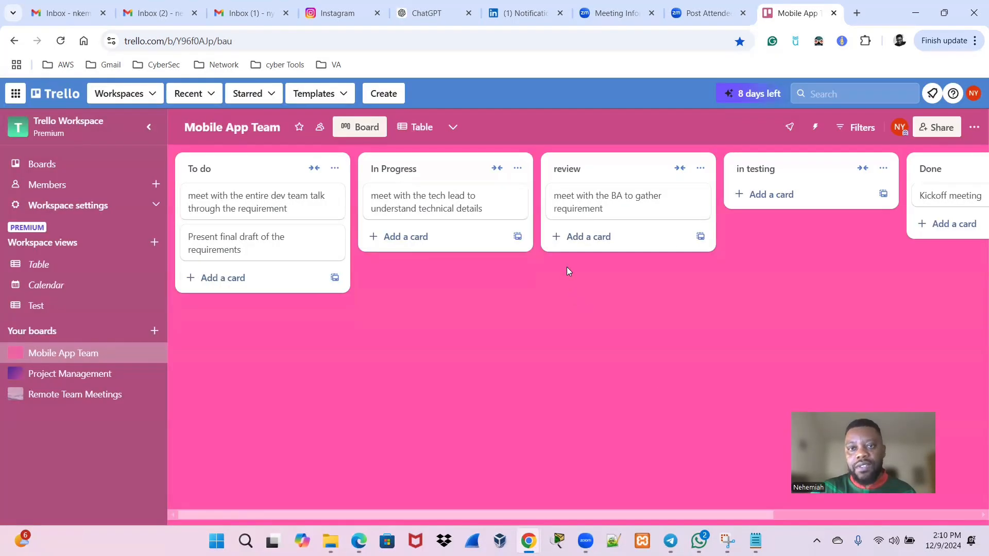
Rename the "review" list as "Review" with a capital R.
left_click(584, 166)
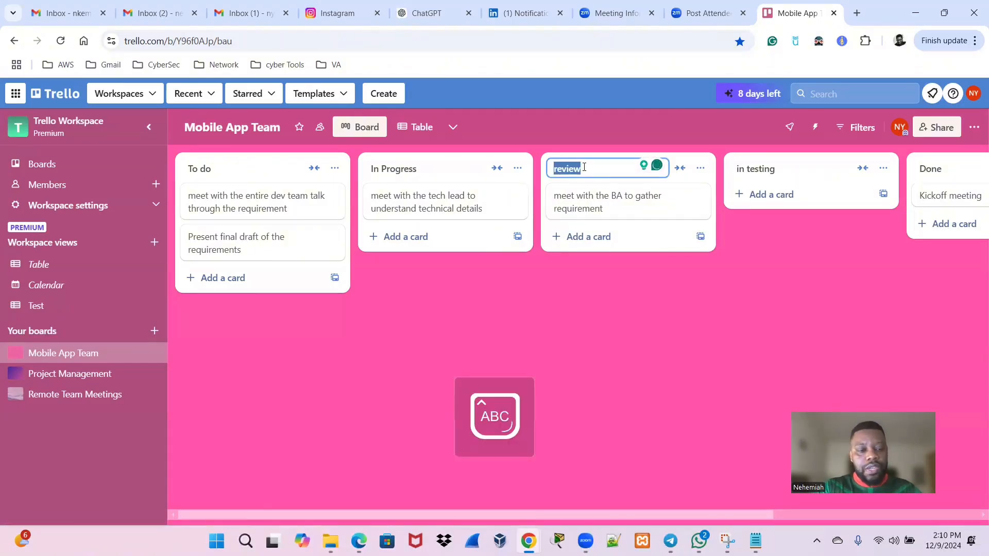
type("R")
key("Caps_Lock")
type("e")
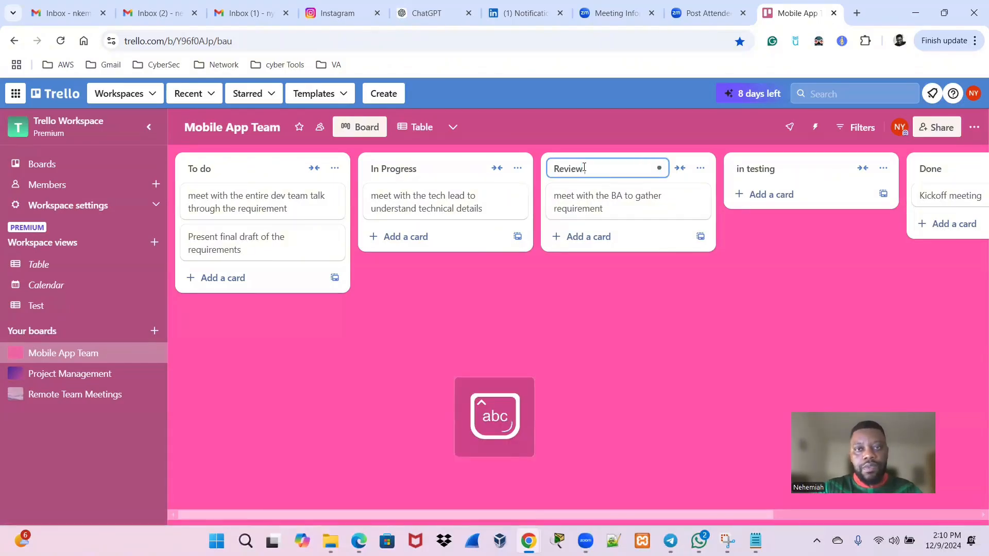
type("view")
key("Return")
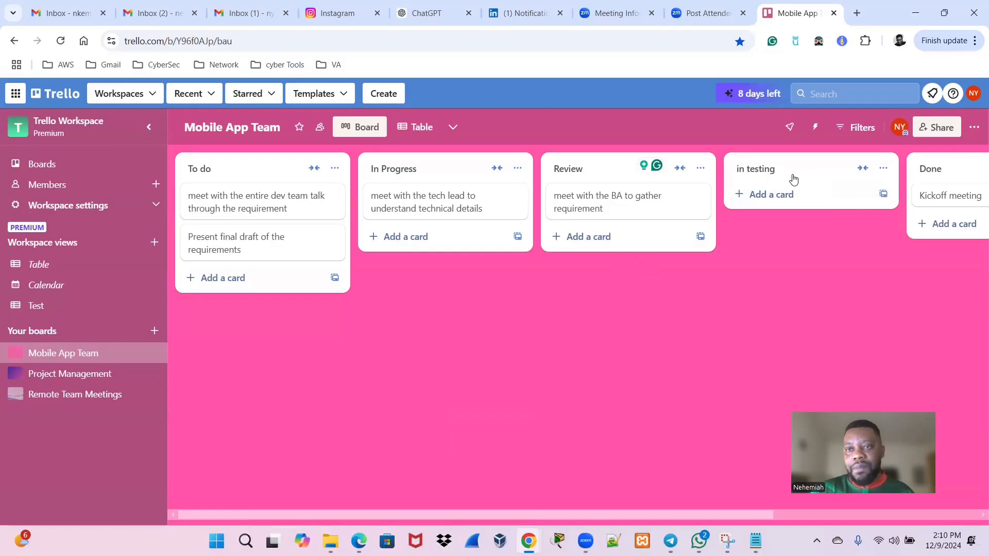
left_click(883, 169)
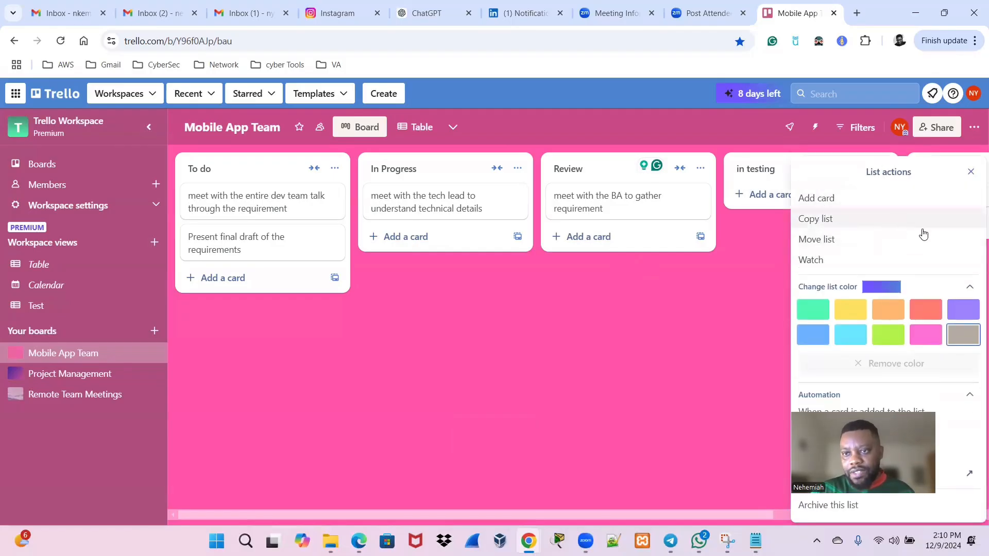
left_click(970, 172)
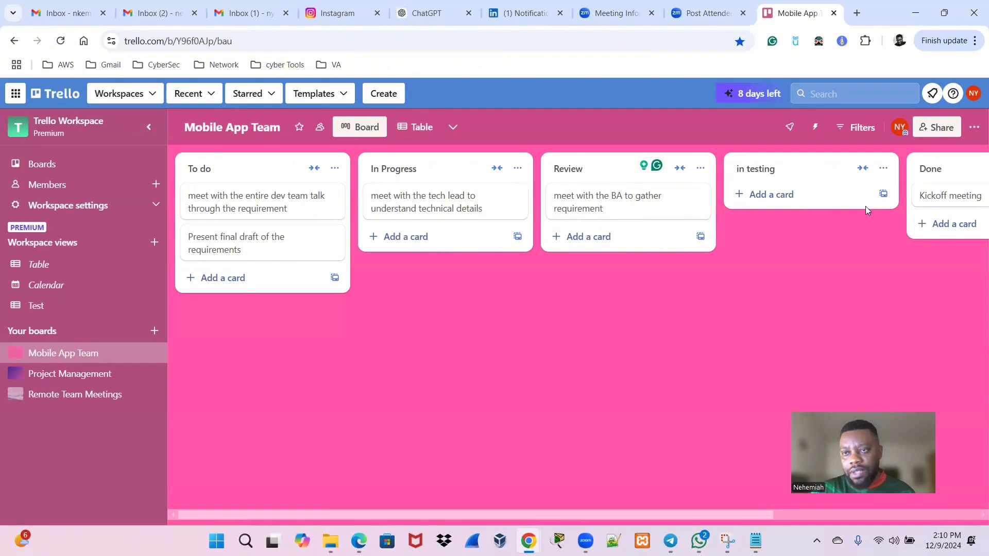
left_click(883, 195)
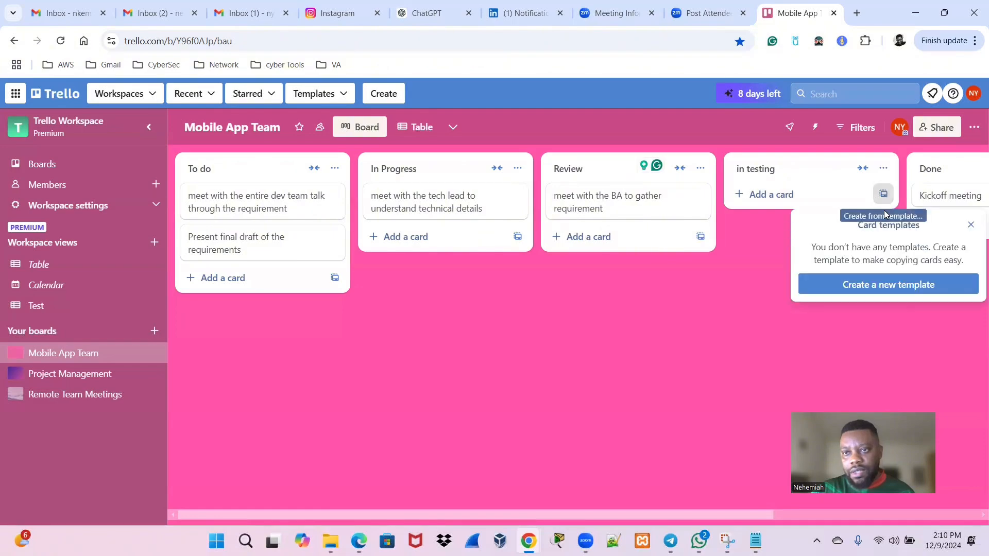
left_click(971, 227)
left_click(862, 169)
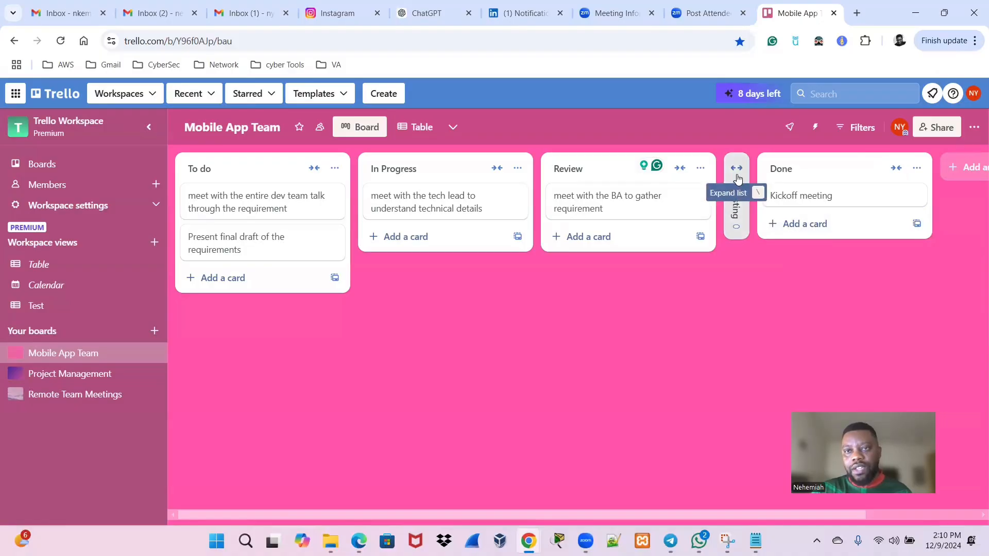
left_click(737, 170)
right_click(836, 170)
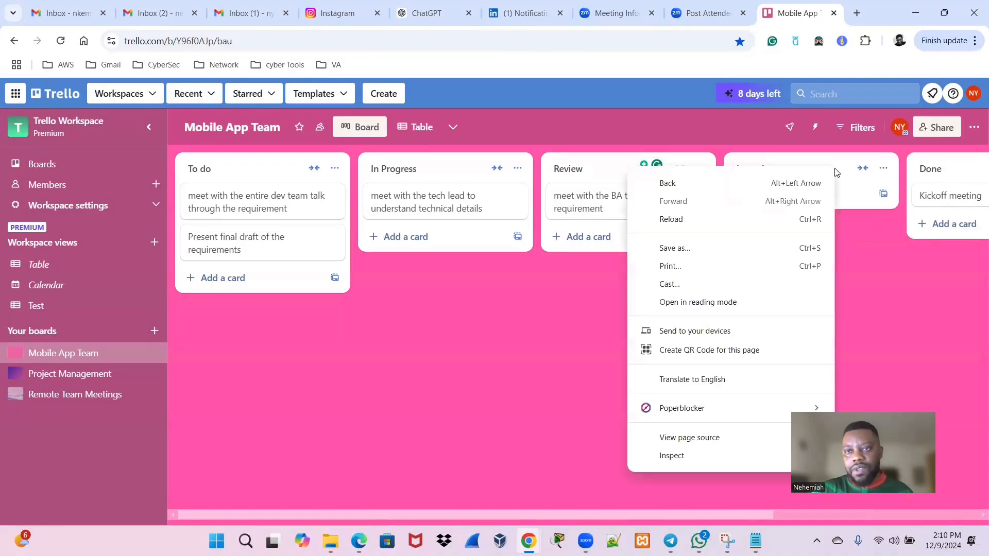
left_click(878, 242)
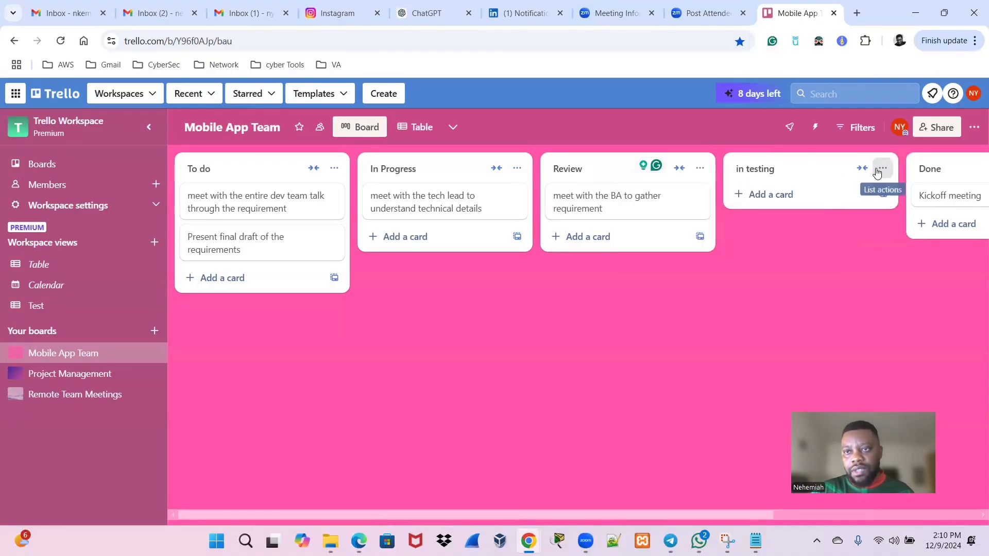
left_click(861, 169)
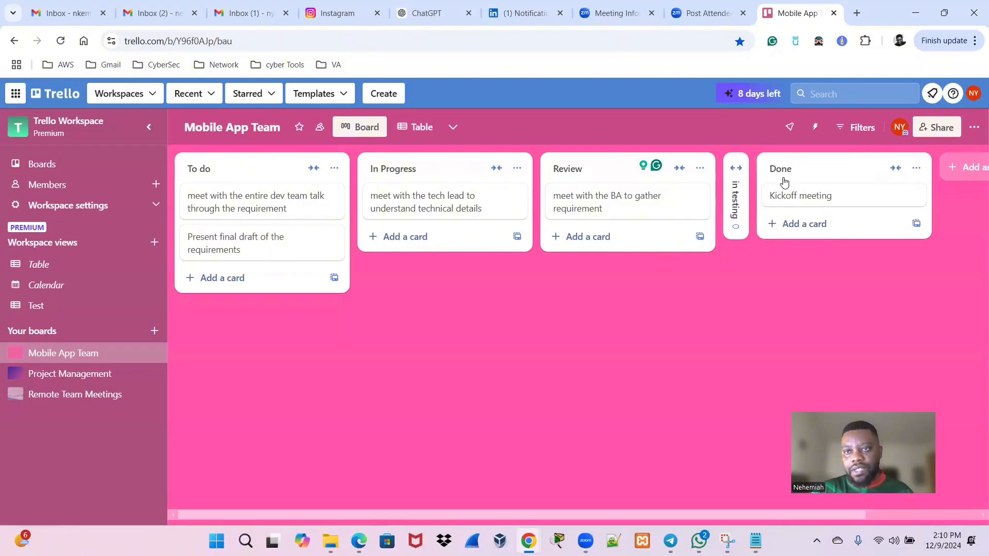
left_click(736, 170)
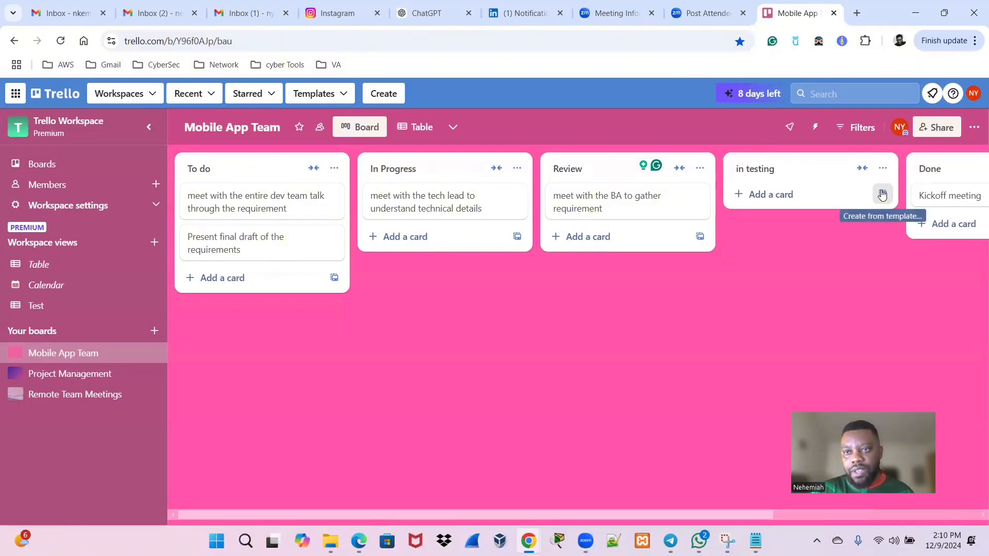
left_click(883, 168)
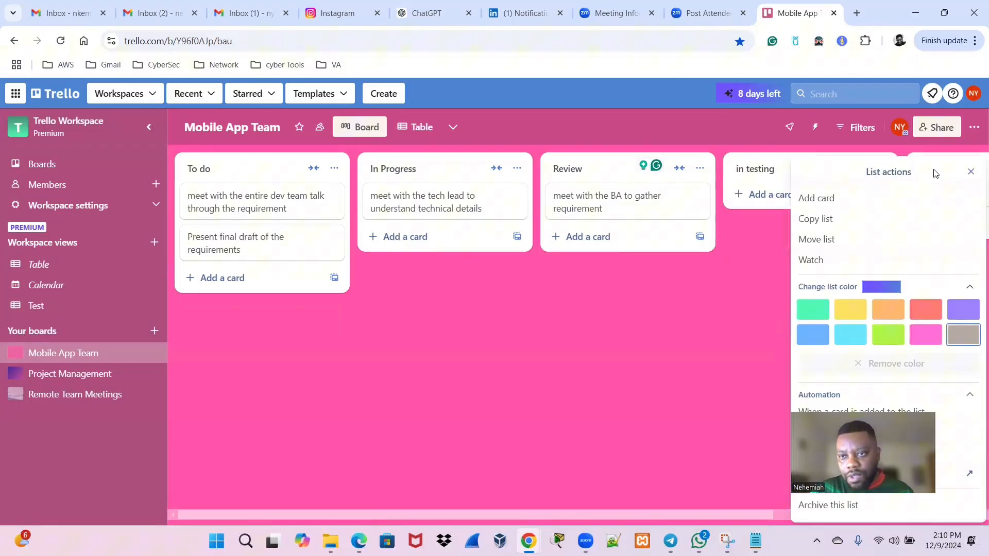
left_click(970, 172)
right_click(883, 170)
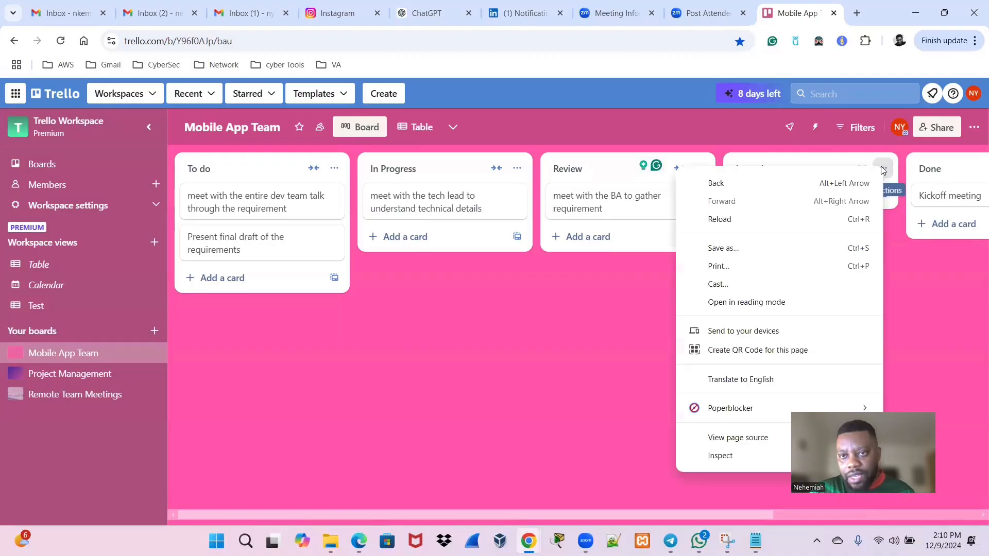
left_click(914, 303)
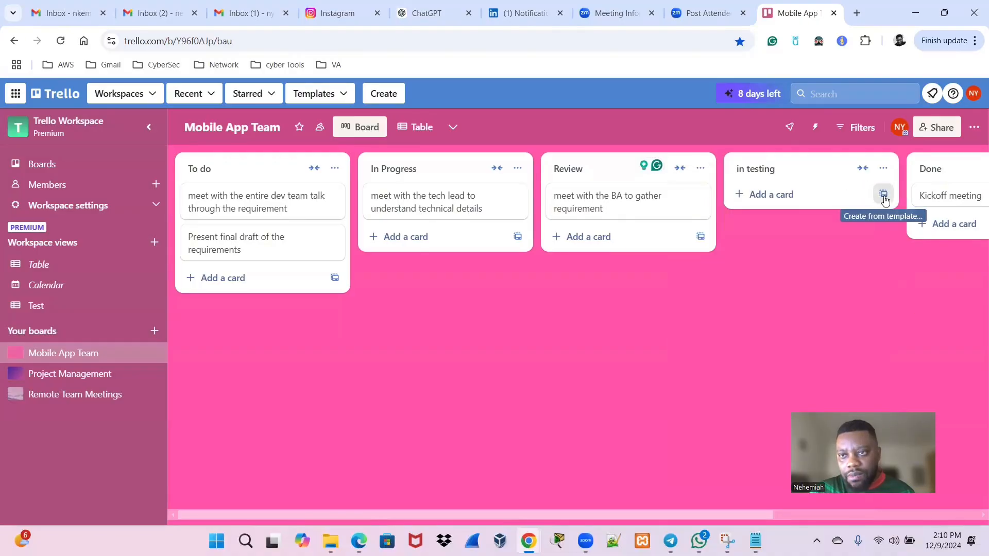
Rename the "in testing" list as "In Testing".
left_click(775, 168)
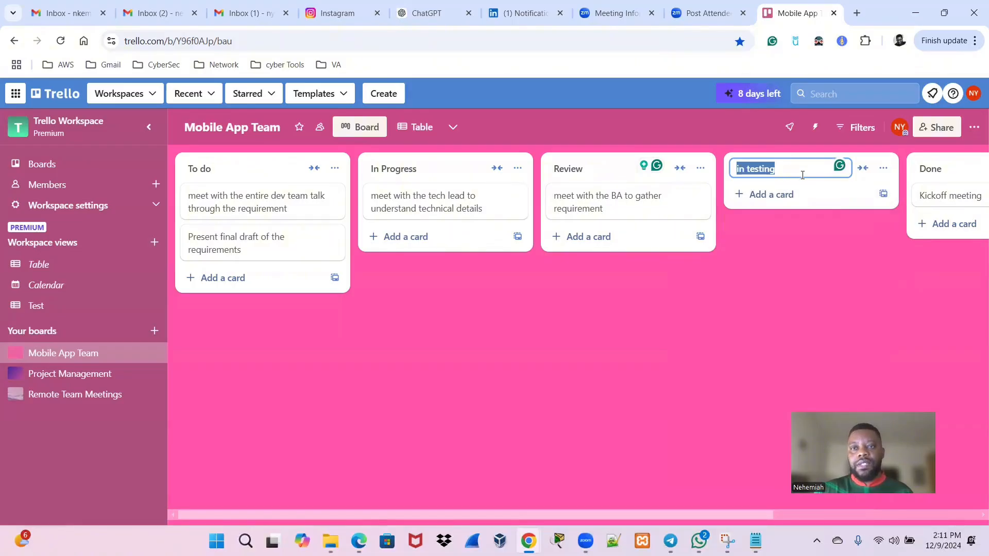
type("In")
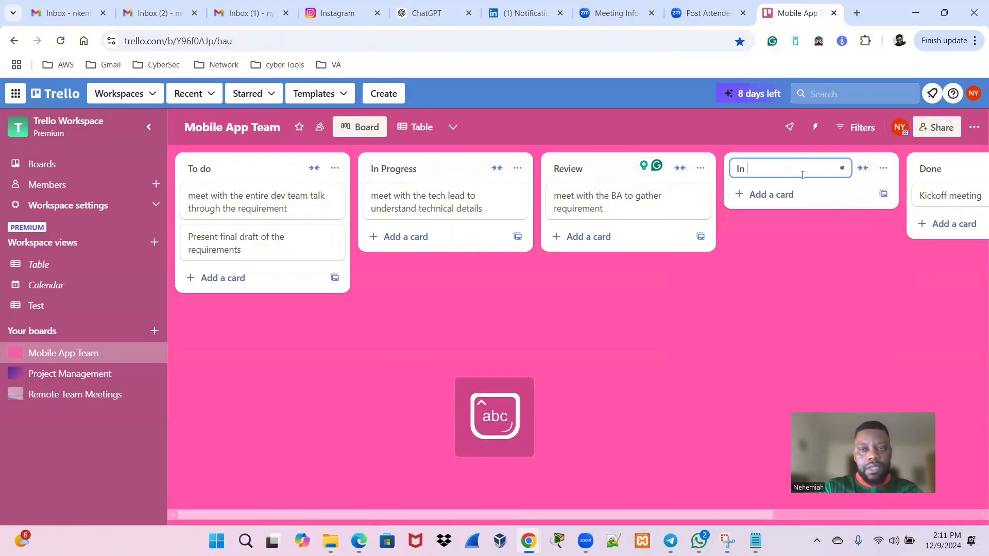
type(" Testing")
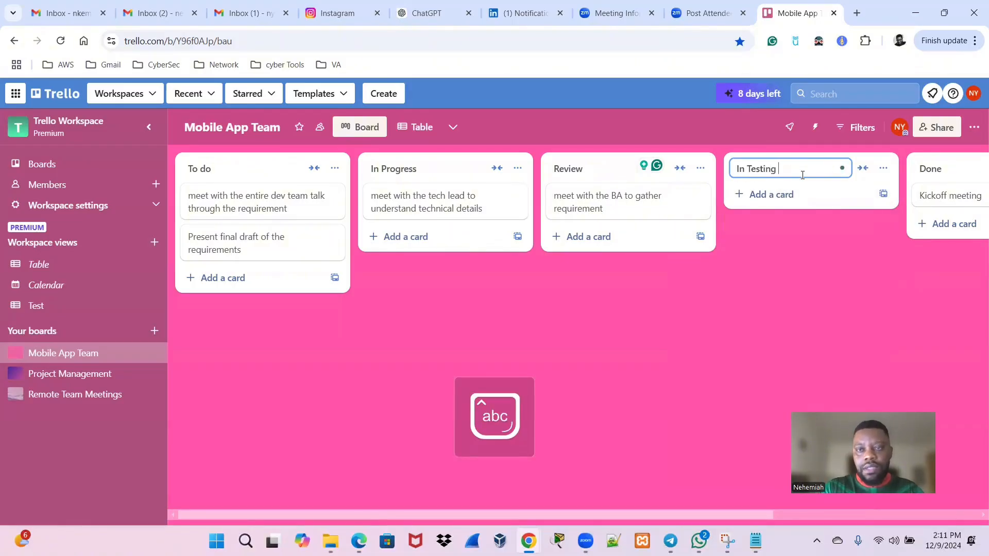
key("Return")
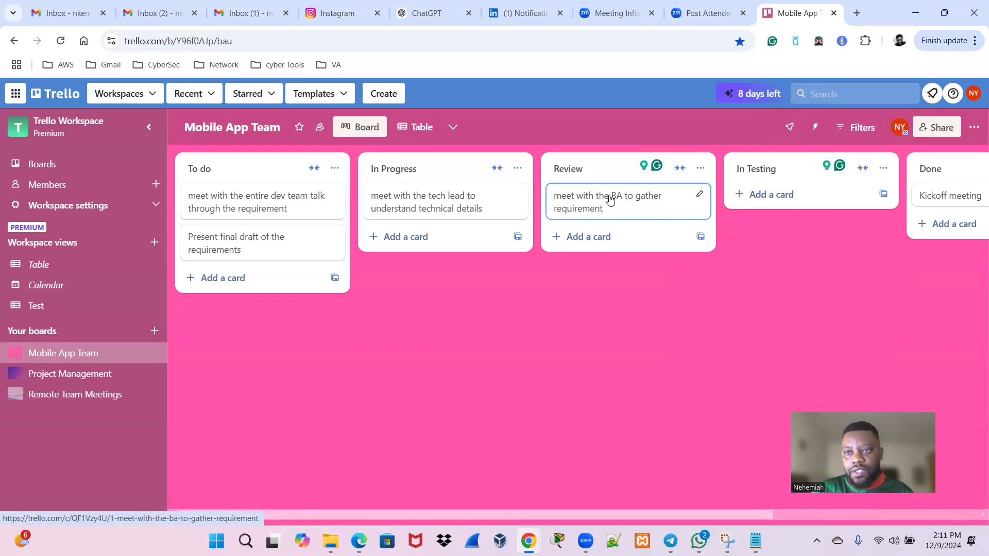
Move the "meet with the BA to gather requirement" card from Review to the start of Done and archive the "Kickoff meeting" card.
left_click_drag(610, 200, 697, 209)
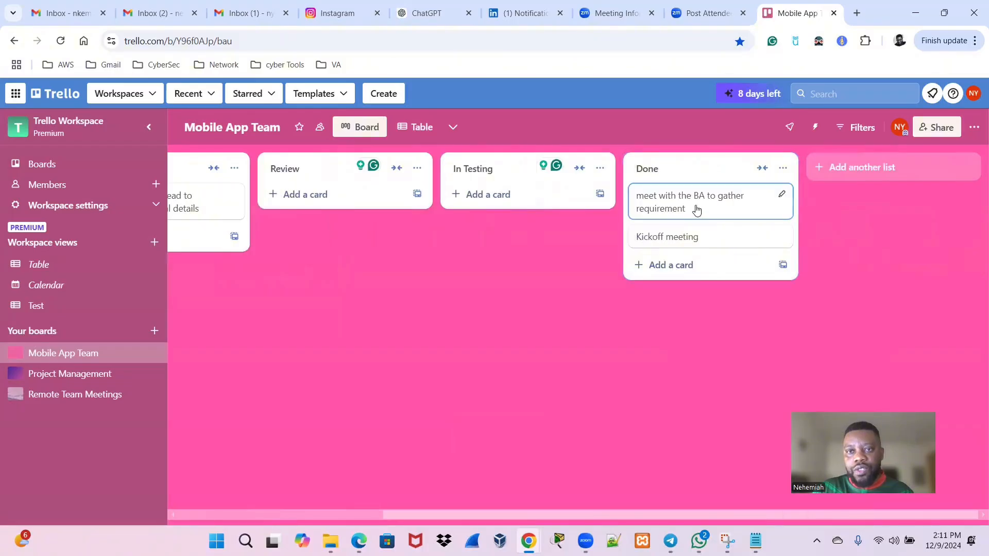
left_click(781, 238)
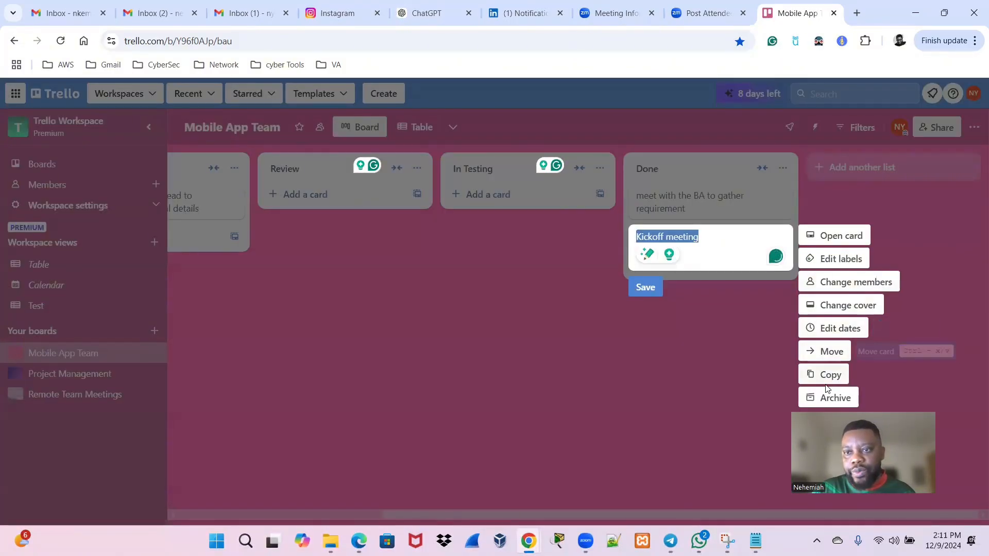
left_click(830, 397)
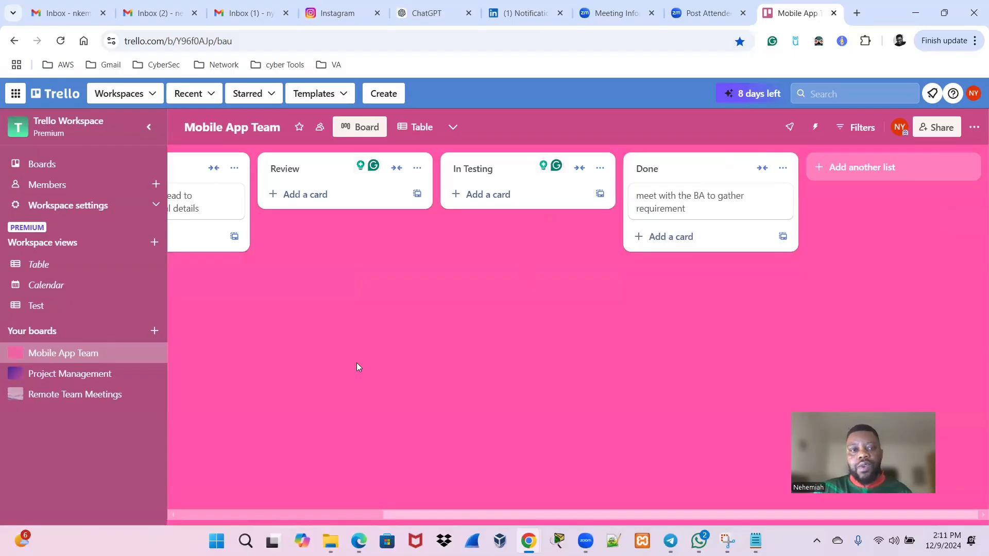
Start a new card at the end of the To do list.
scroll(355, 436, "left", 5)
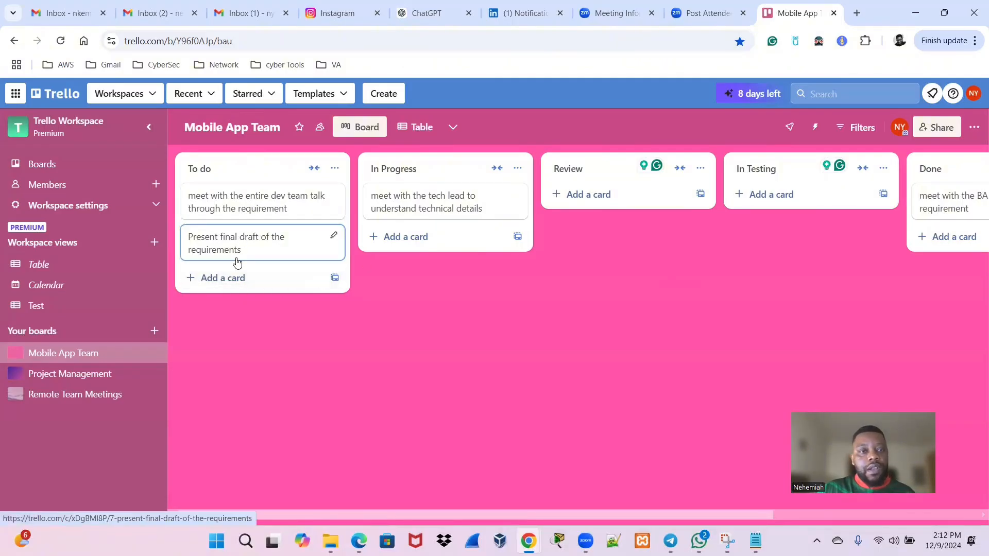
left_click(233, 279)
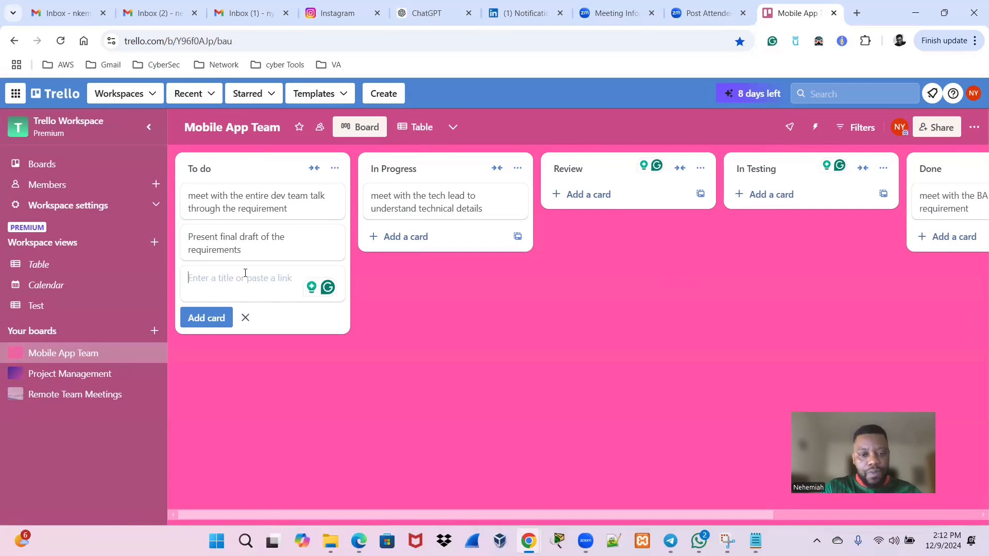
key("Caps_Lock")
type("A")
key("Caps_Lock")
type("dd th")
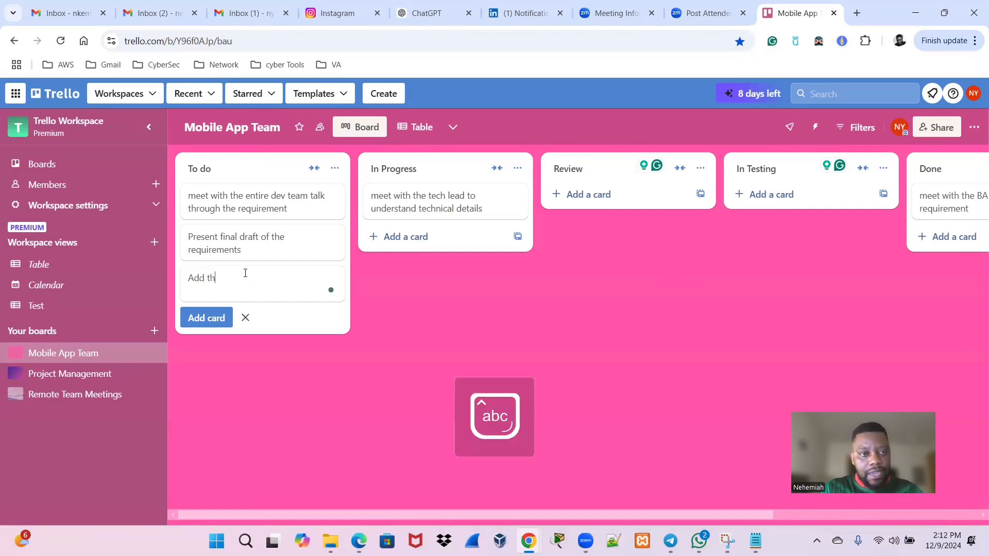
type("e volum")
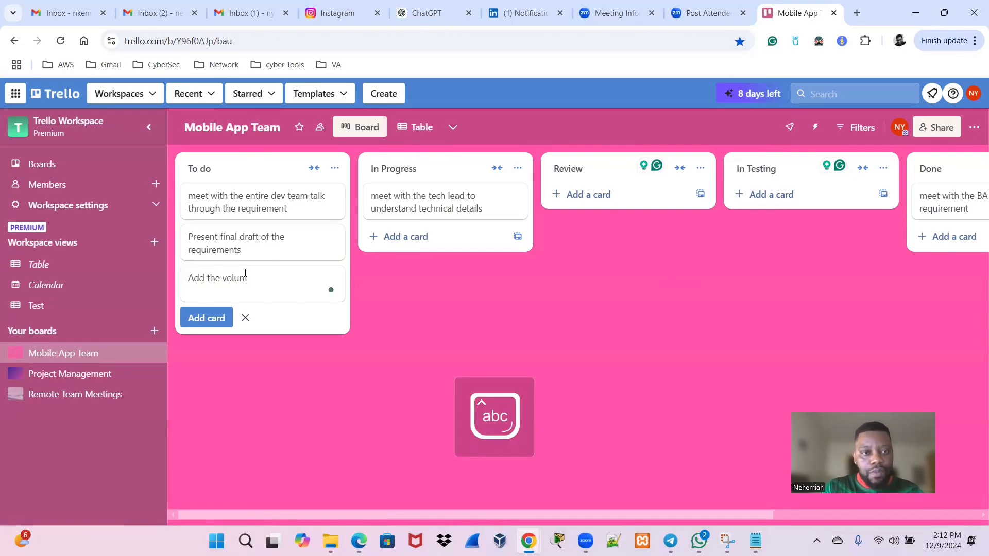
type("e on the m")
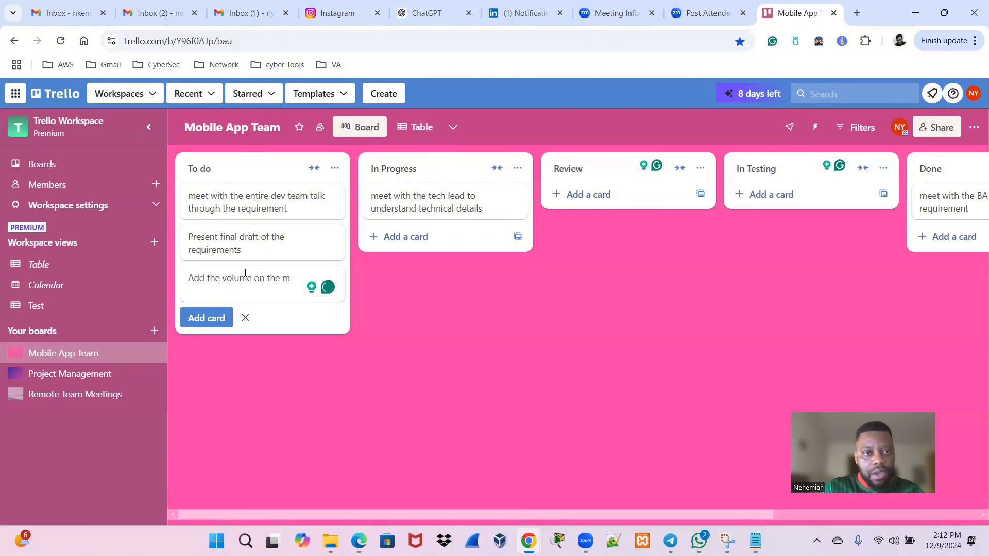
key("BackSpace")
key("BackSpace")
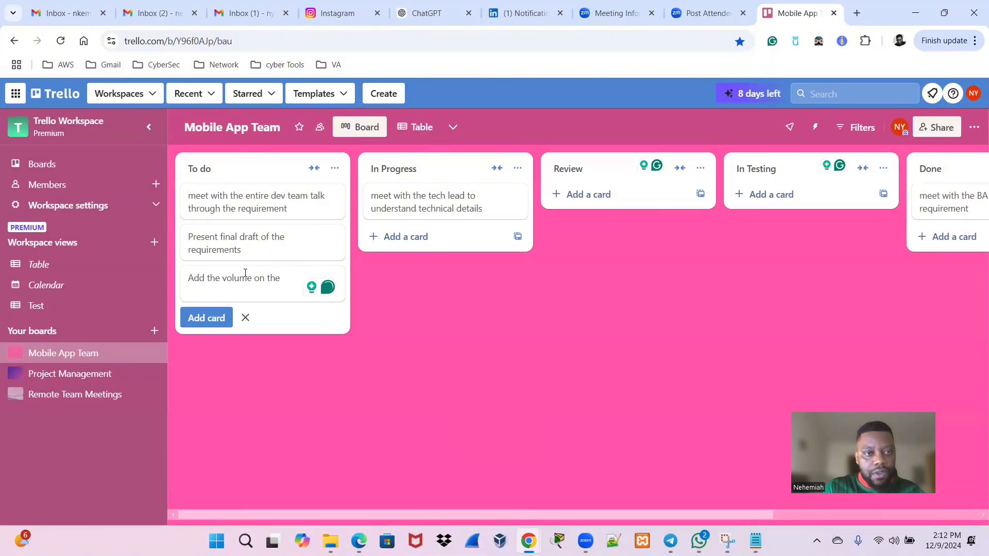
type("mob")
key("BackSpace")
key("BackSpace")
key("BackSpace")
key("BackSpace")
key("BackSpace")
key("BackSpace")
key("BackSpace")
key("BackSpace")
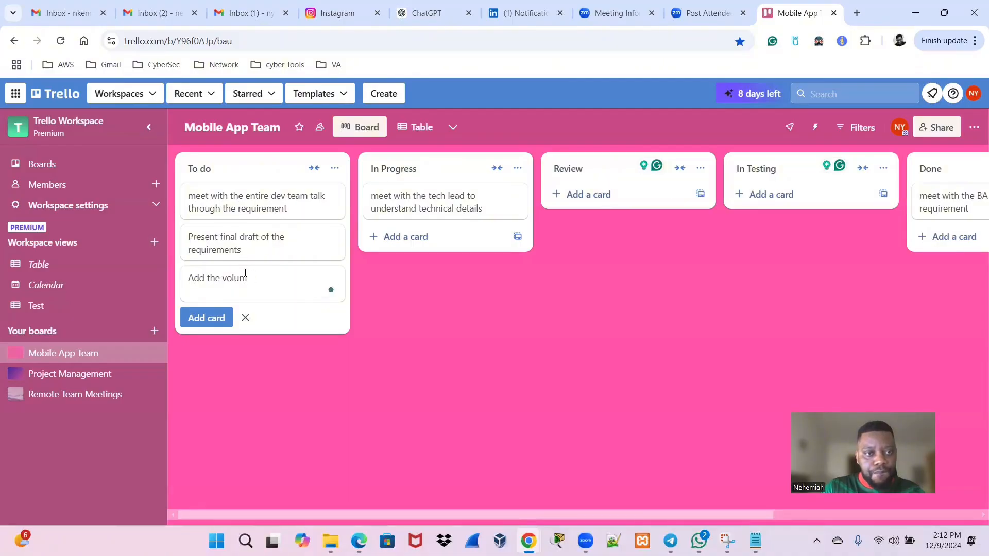
key("BackSpace")
key("BackSpace")
key("BackSpace")
key("BackSpace")
key("BackSpace")
key("BackSpace")
key("BackSpace")
key("BackSpace")
key("BackSpace")
key("BackSpace")
key("BackSpace")
key("BackSpace")
key("BackSpace")
key("BackSpace")
Title the new To do card "Modify the volume on the device" and move it to the In Testing list.
type("Modif")
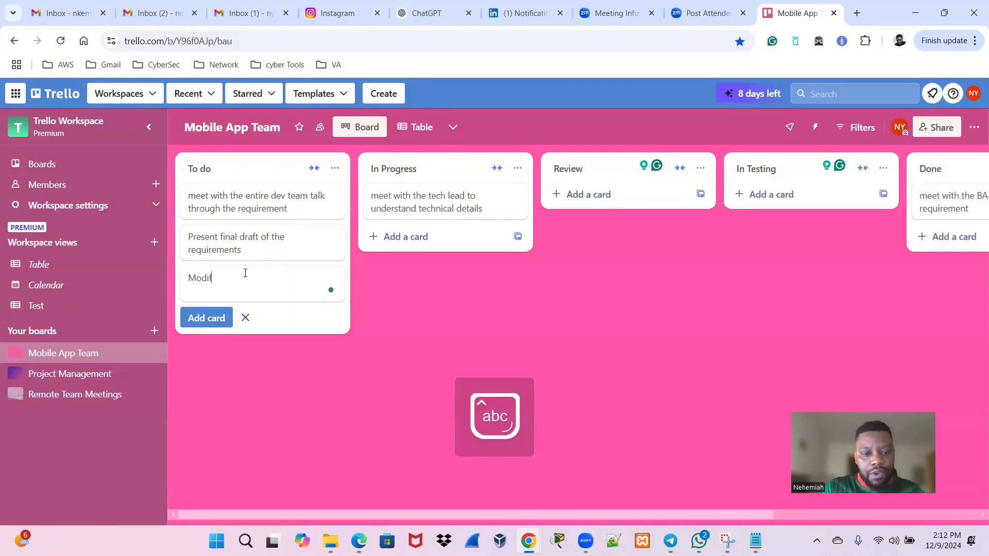
type("y the vo")
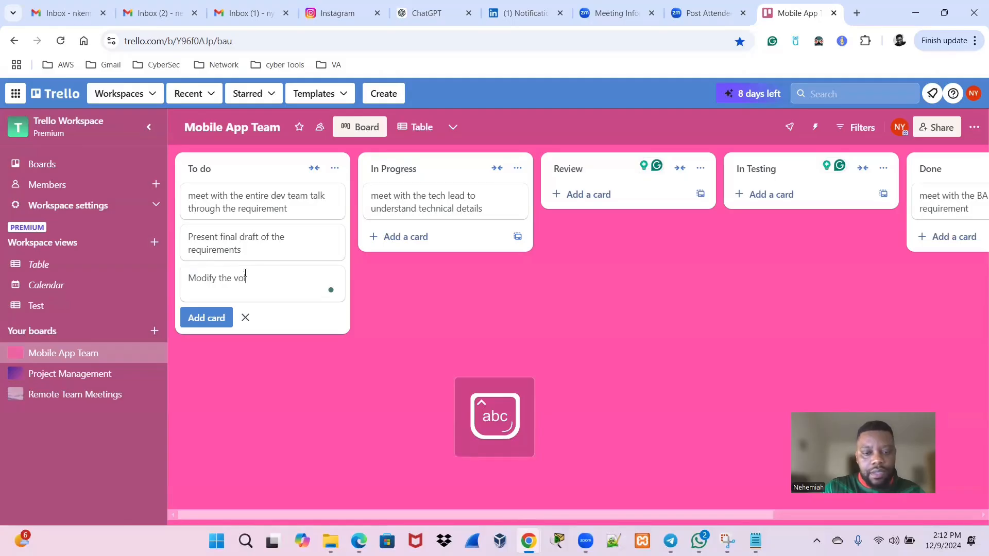
type("lum")
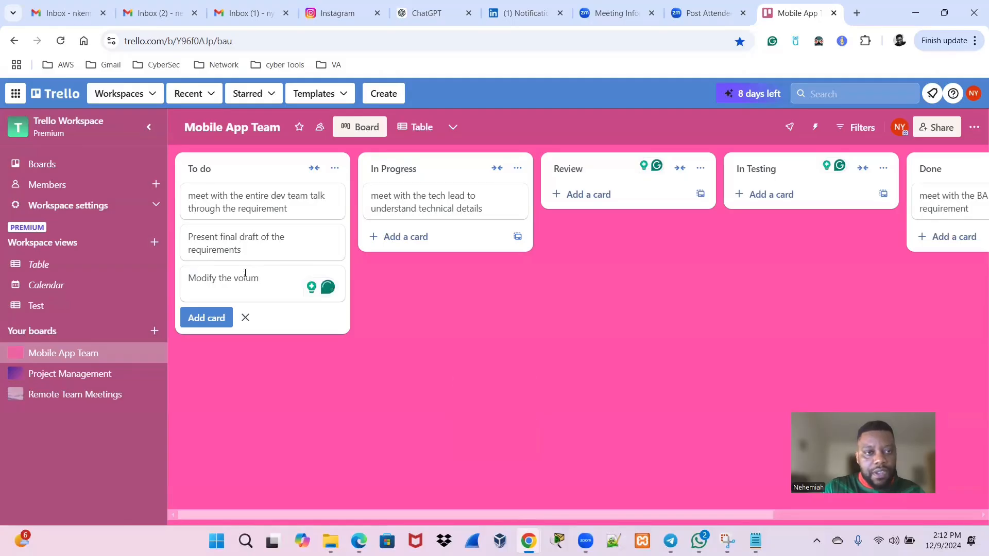
type("e on the ")
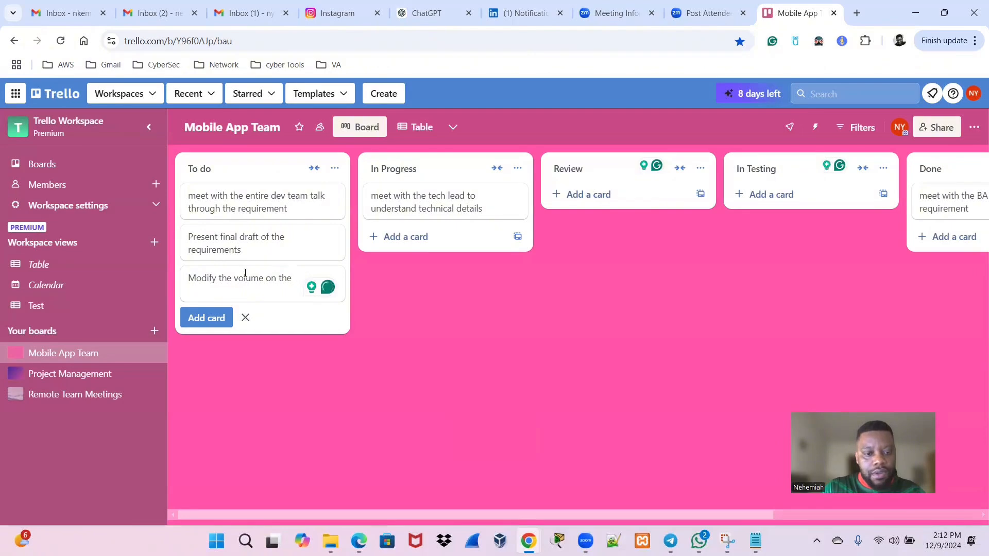
type("device")
key("Return")
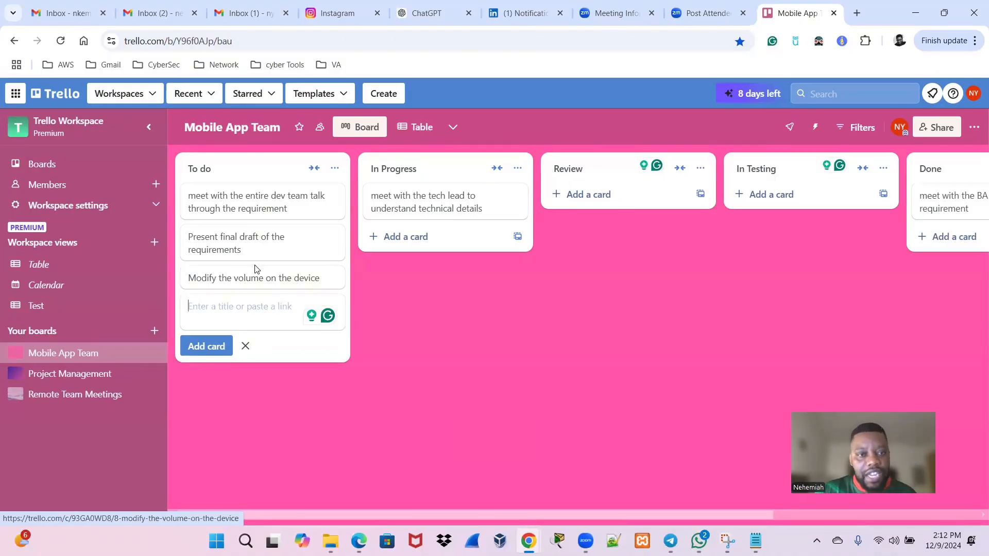
mouse_move(254, 268)
left_mouse_down()
mouse_move(254, 280)
mouse_move(430, 251)
mouse_move(432, 241)
mouse_move(600, 216)
mouse_move(613, 196)
mouse_move(623, 210)
mouse_move(767, 219)
left_mouse_up()
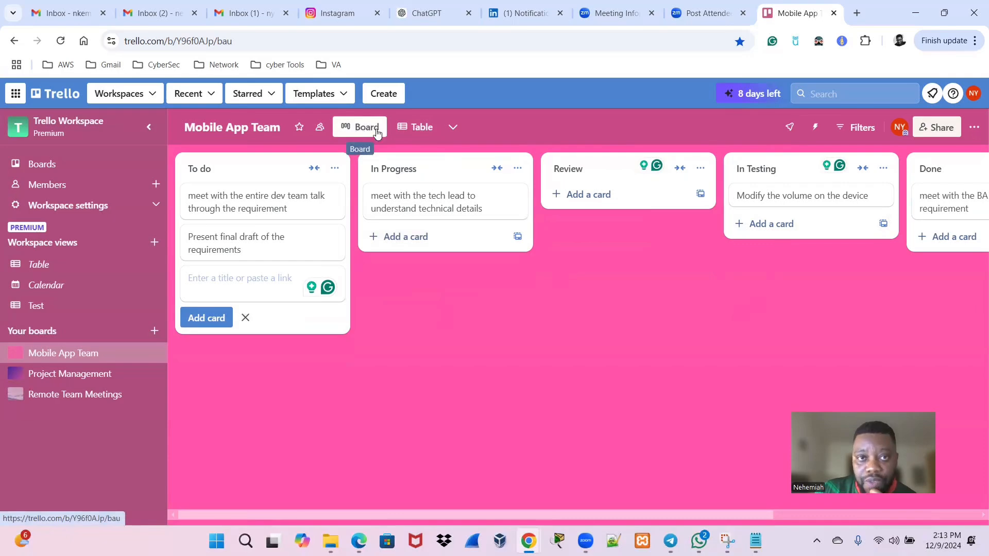
Review the board's cards in Table view, and add the Calendar view to the board's available views.
left_click(419, 134)
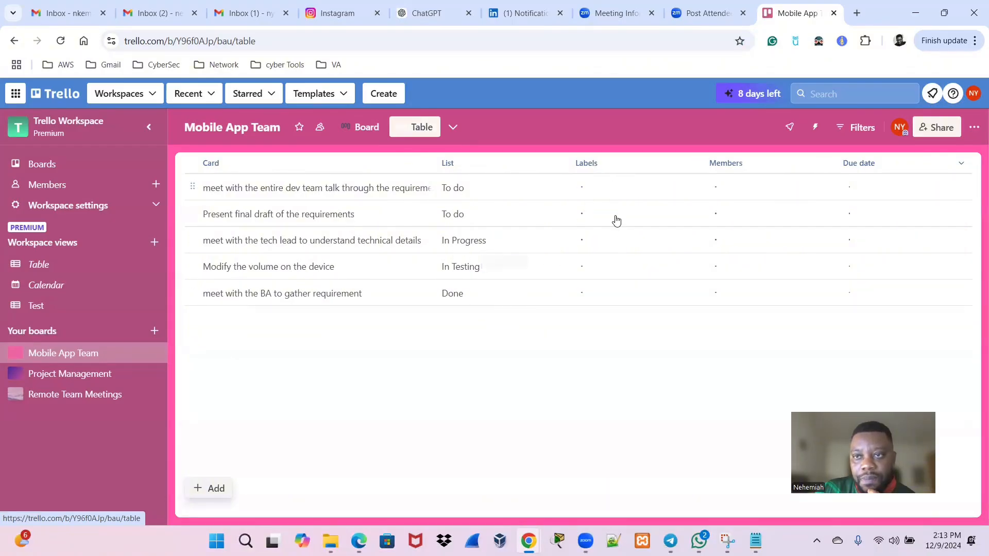
left_click(363, 128)
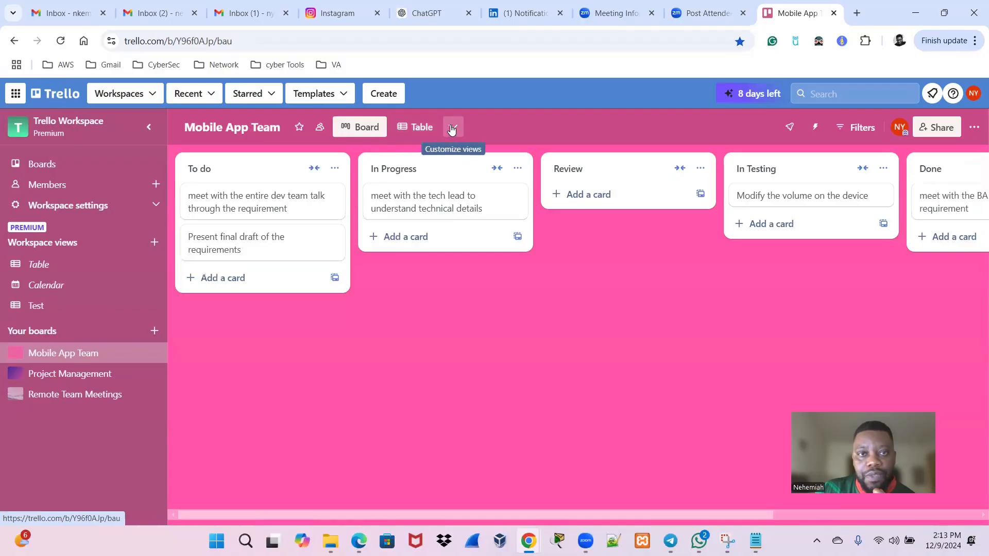
left_click(453, 128)
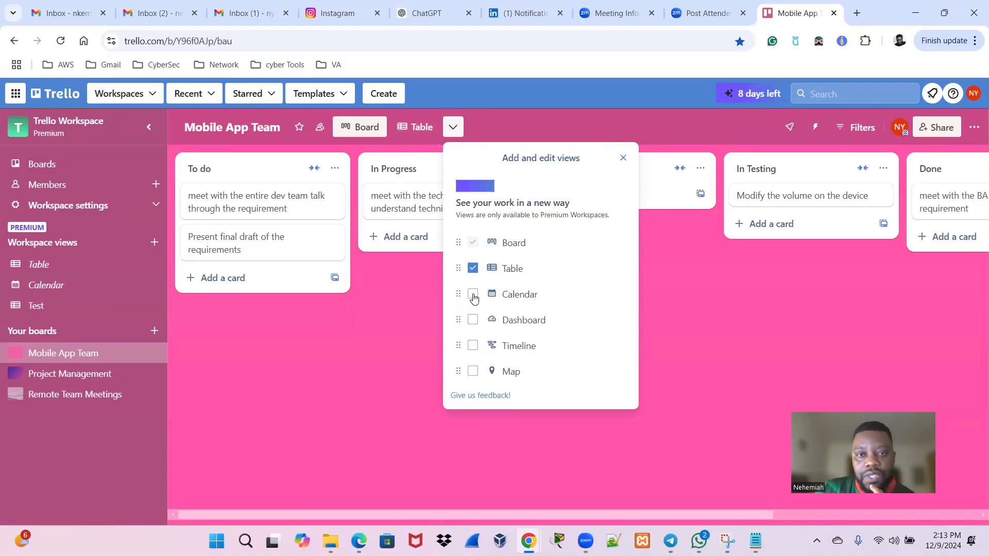
left_click(511, 297)
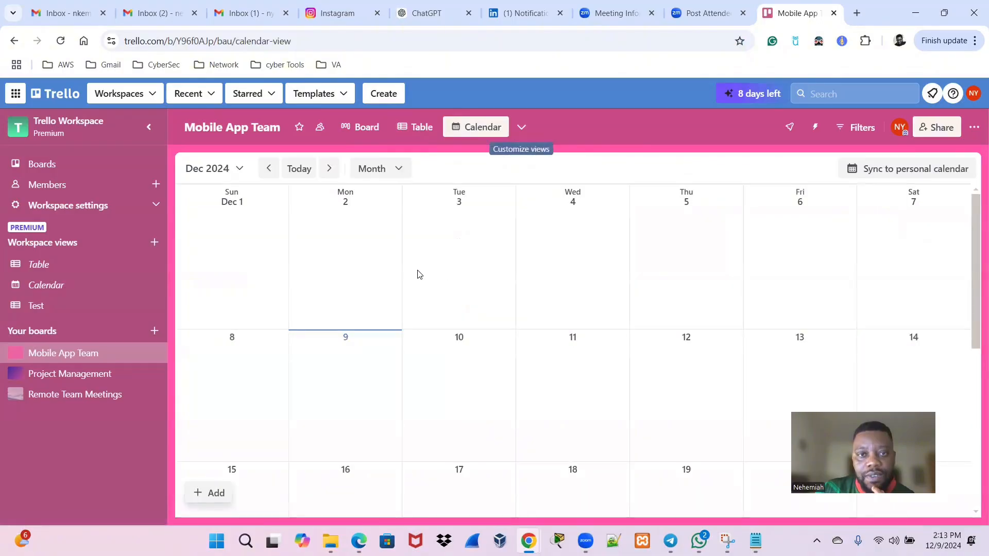
scroll(484, 366, "down", 5)
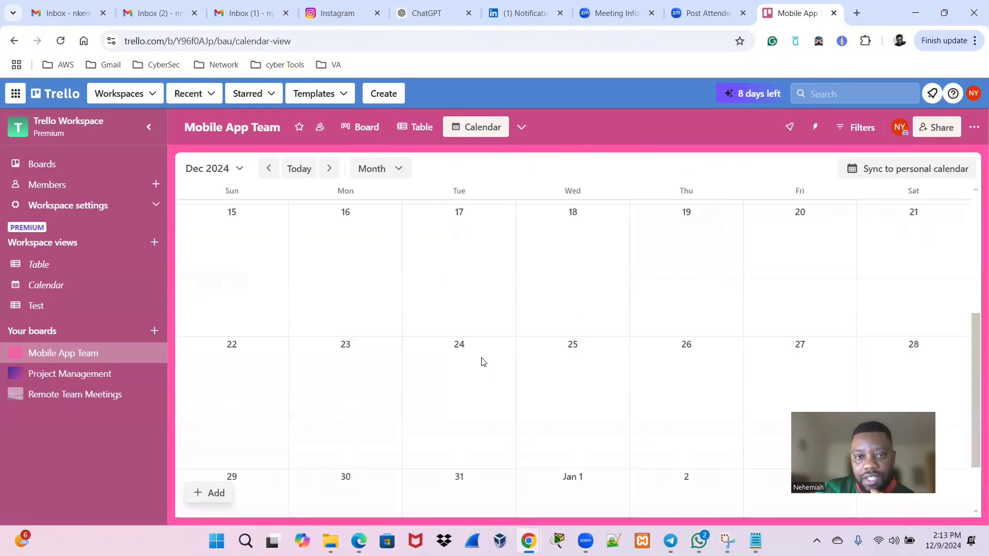
scroll(464, 335, "up", 6)
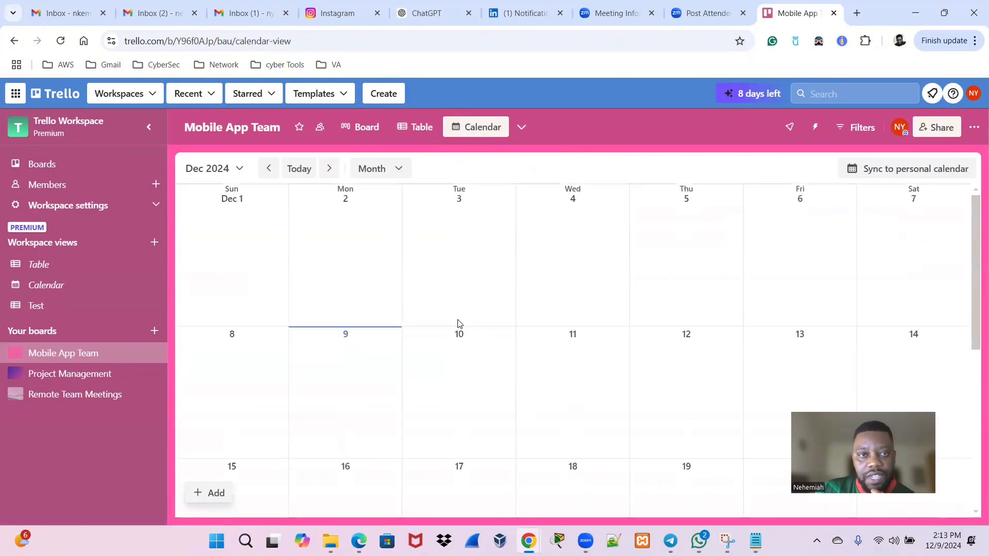
Add the Timeline view, look over the lists' schedule there and return to the Board view.
left_click(522, 128)
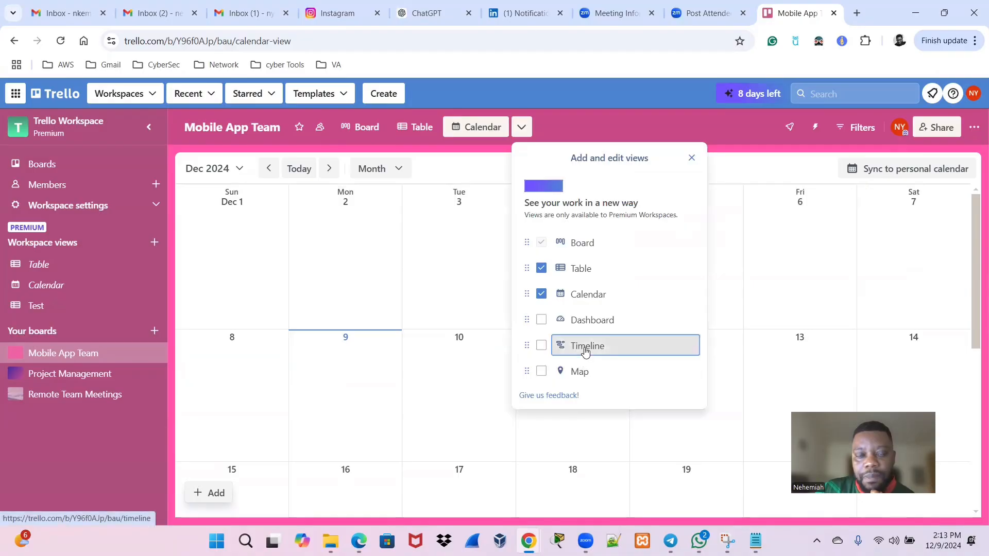
left_click(559, 345)
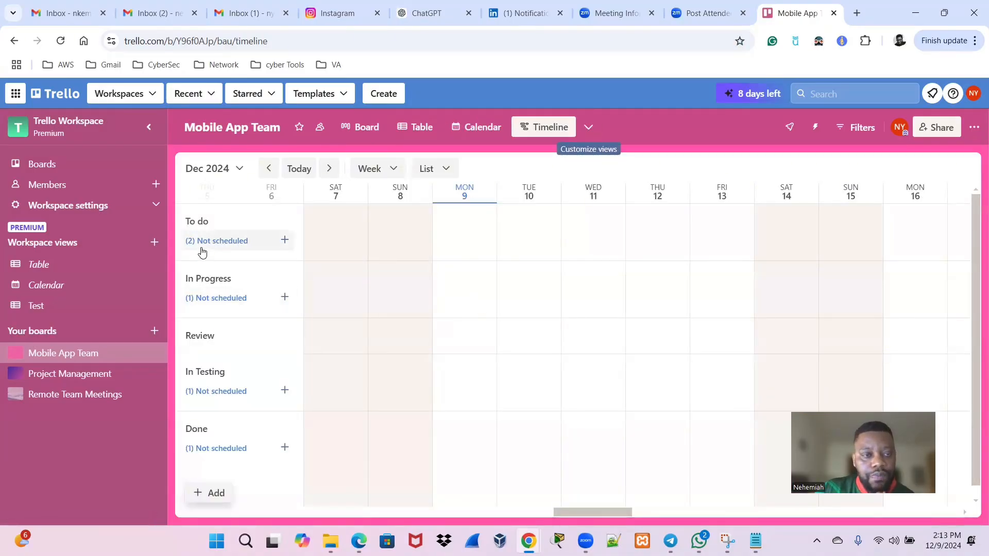
scroll(494, 350, "down", 1)
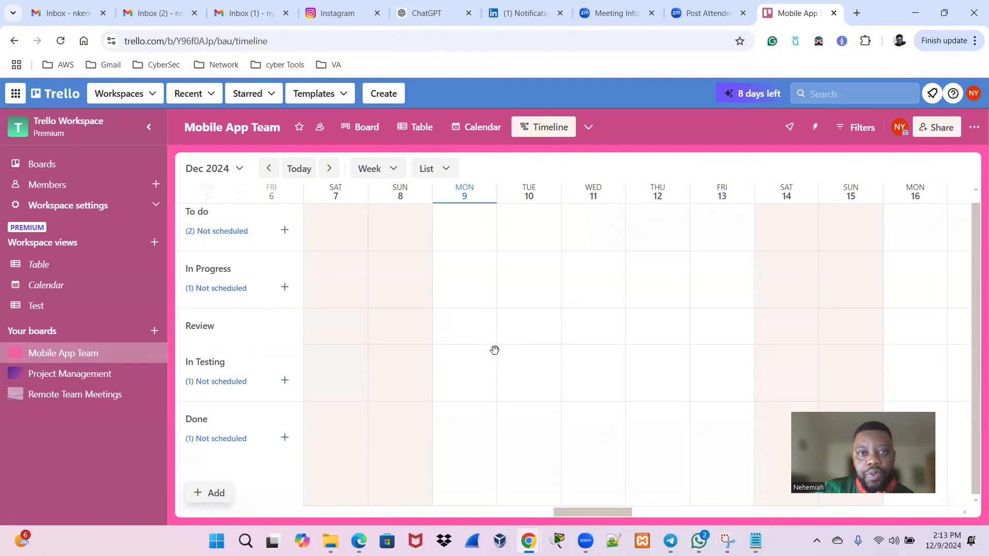
scroll(527, 357, "up", 1)
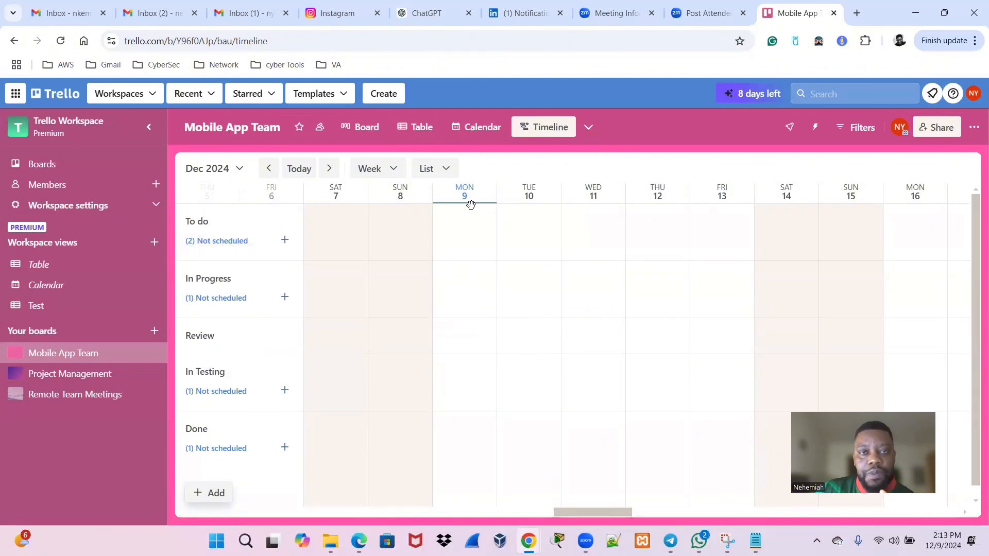
left_click(375, 132)
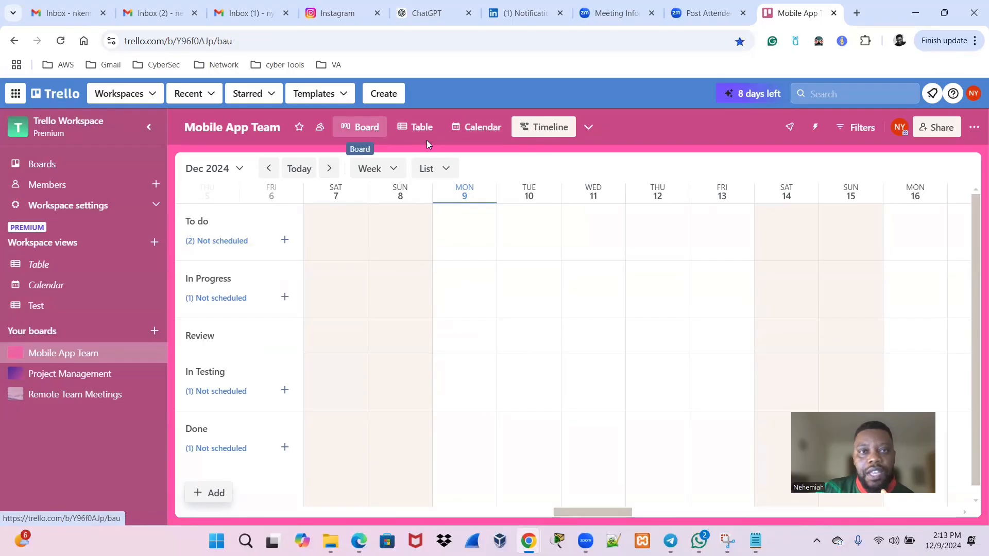
Look at the Timeline view once more and switch back to the Board view.
right_click(547, 127)
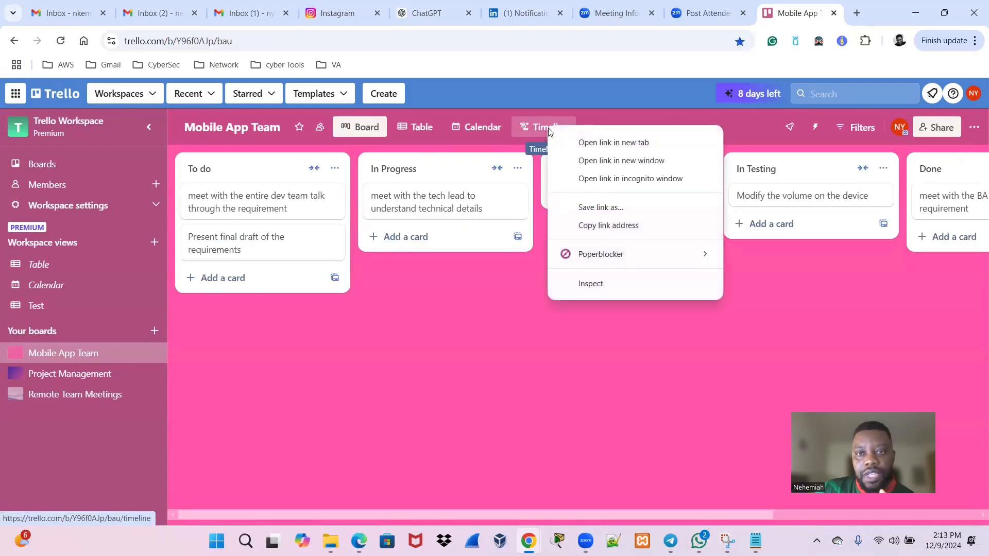
key("Escape")
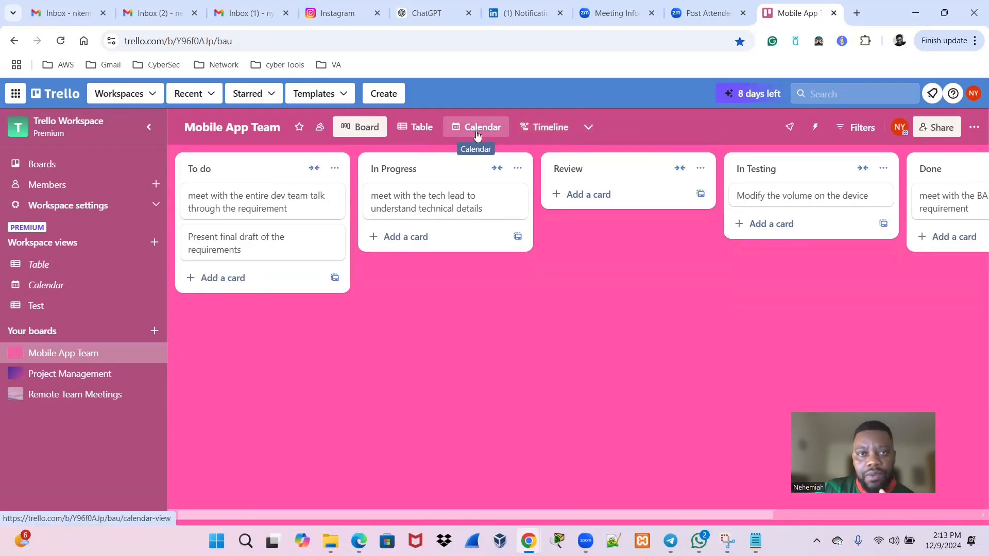
left_click(551, 128)
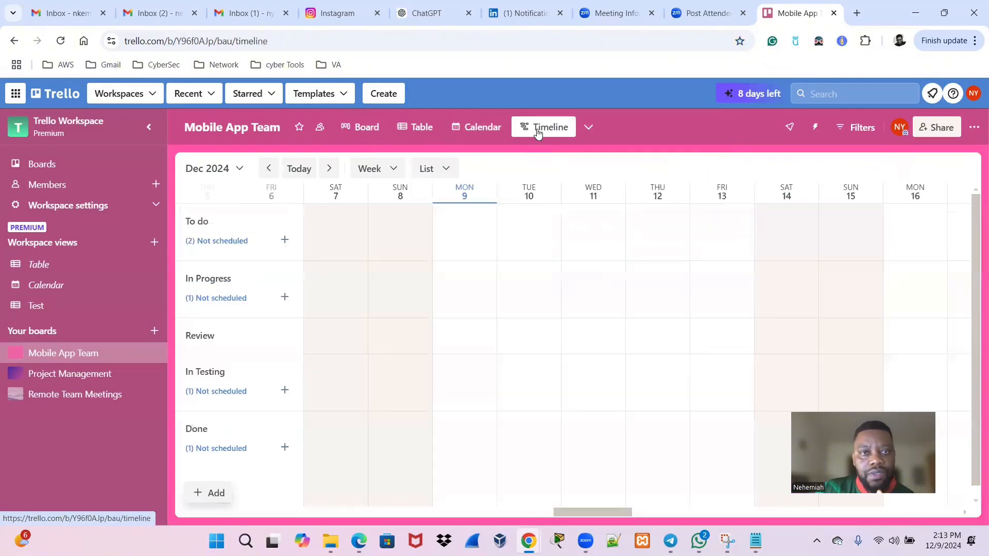
left_click(363, 127)
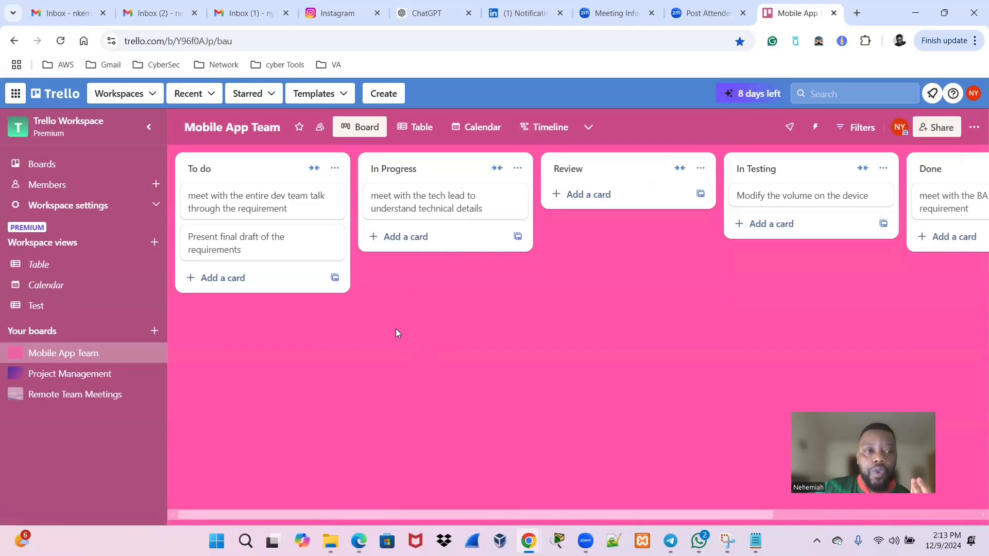
Create a new board titled "BAU" with Workspace visibility.
left_click(154, 332)
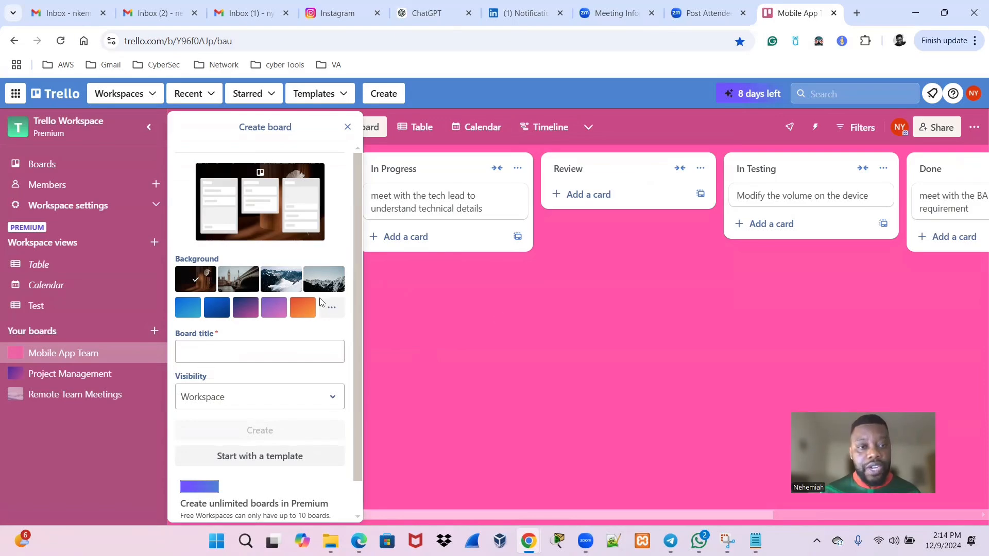
left_click(429, 347)
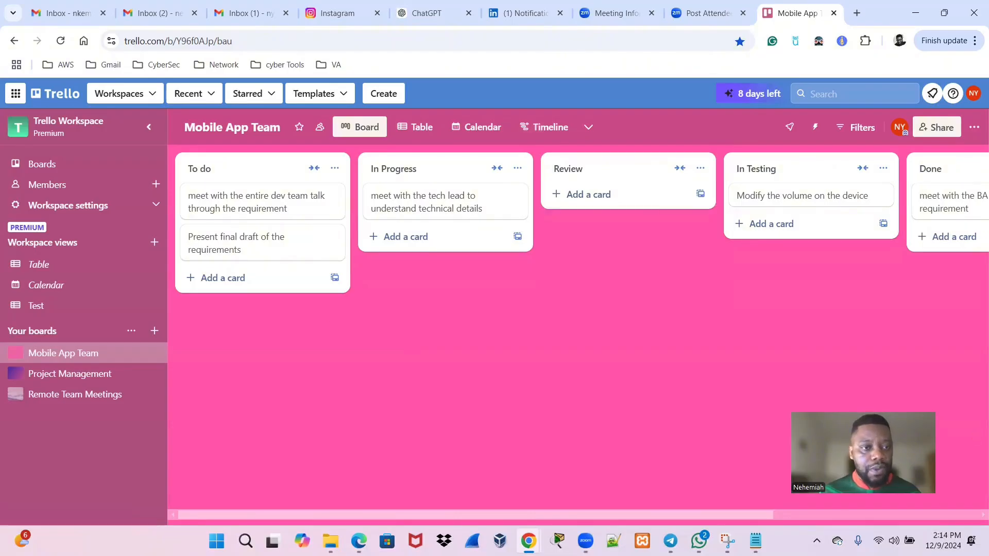
left_click(155, 331)
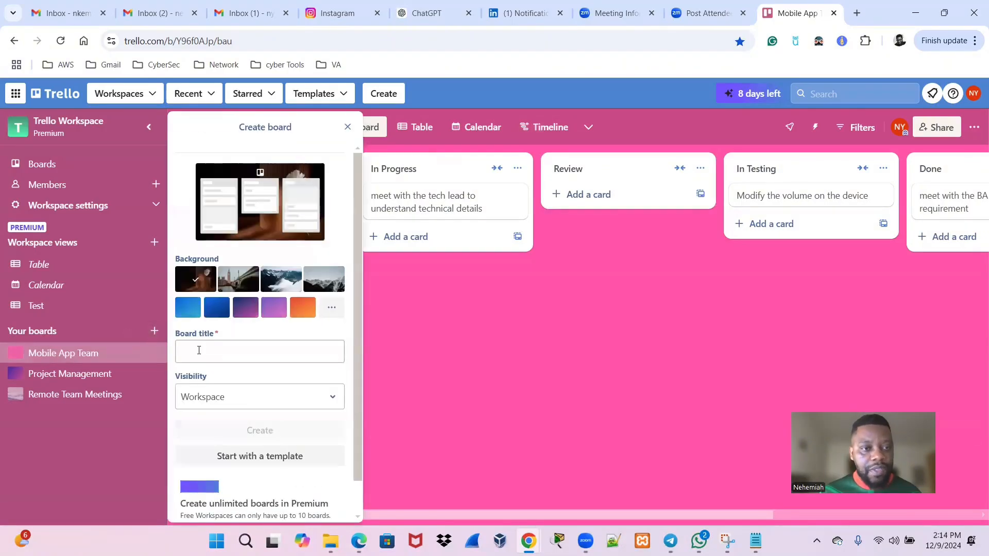
type("BAU")
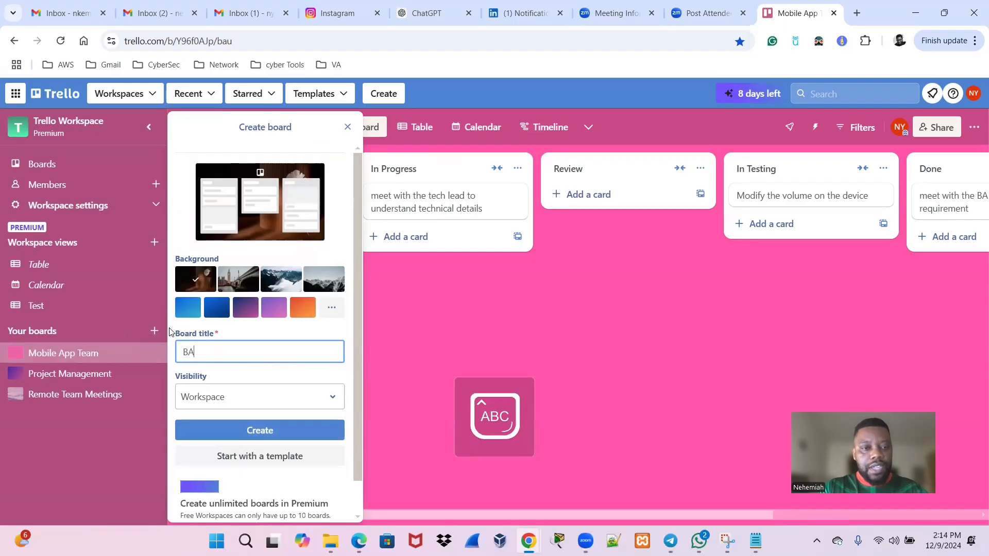
left_click(331, 410)
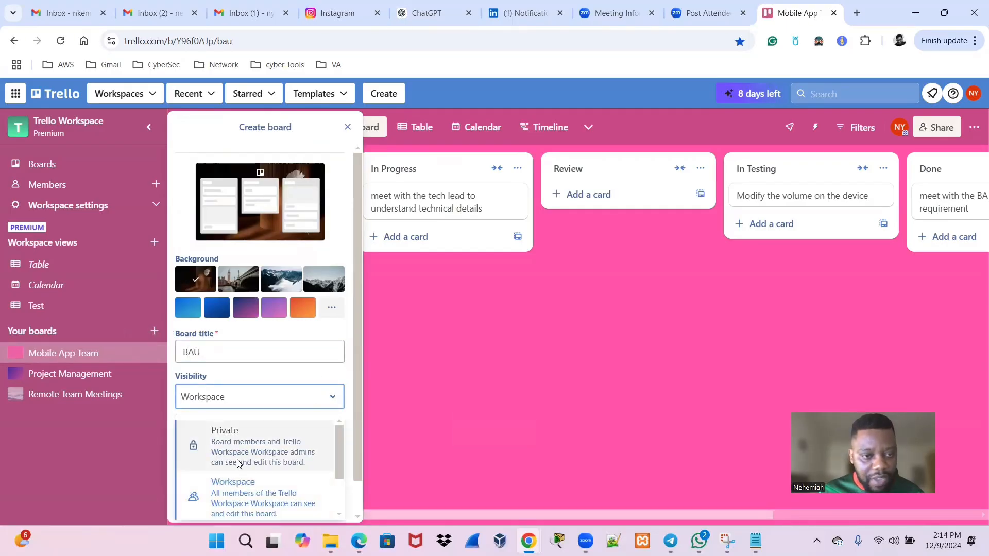
left_click(231, 497)
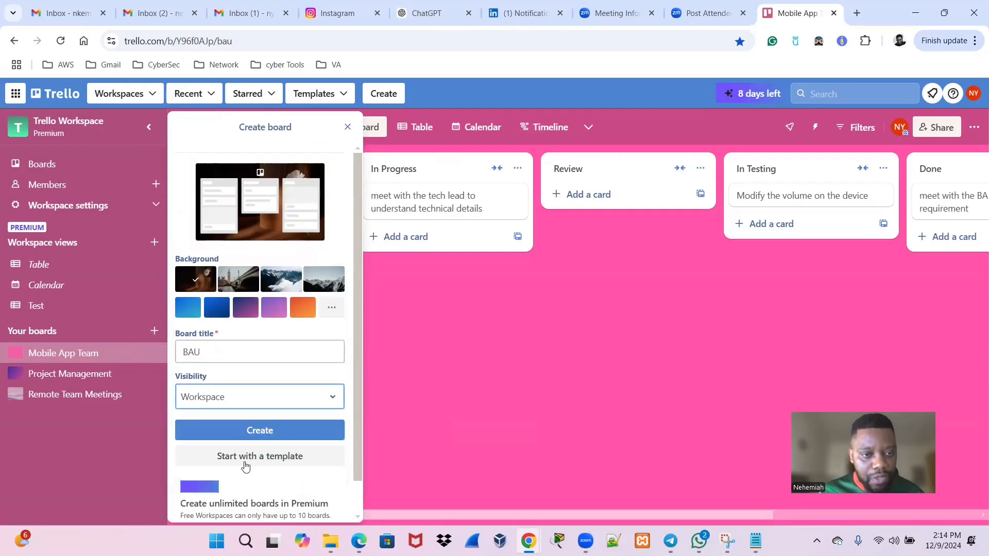
left_click(262, 434)
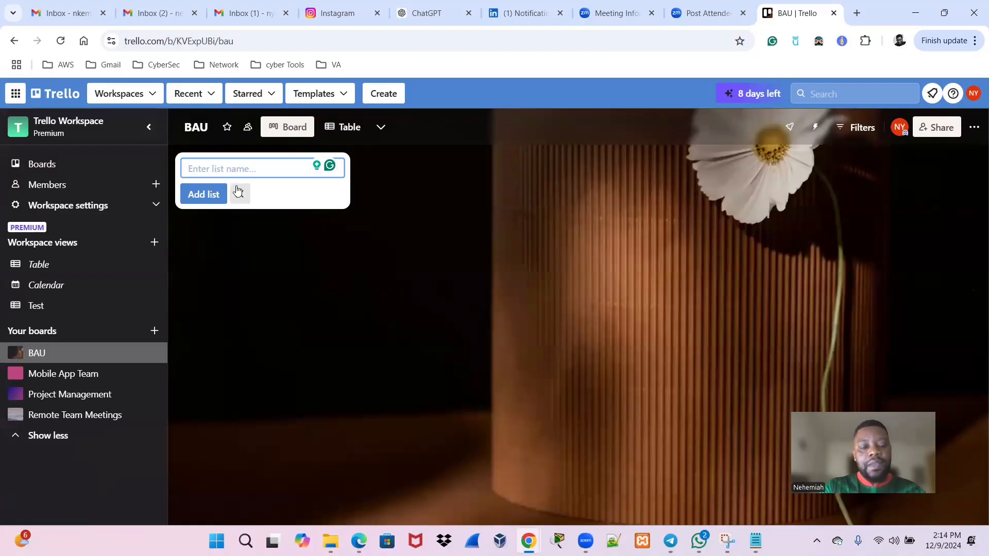
Add a list named "Not started" to the BAU board.
type("N")
key("Caps_Lock")
type("ot started")
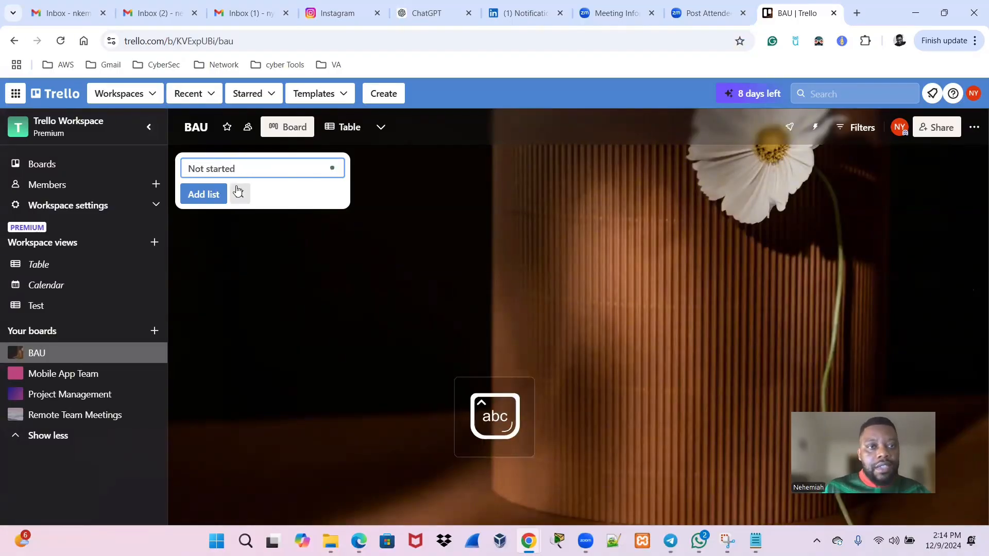
left_click(399, 197)
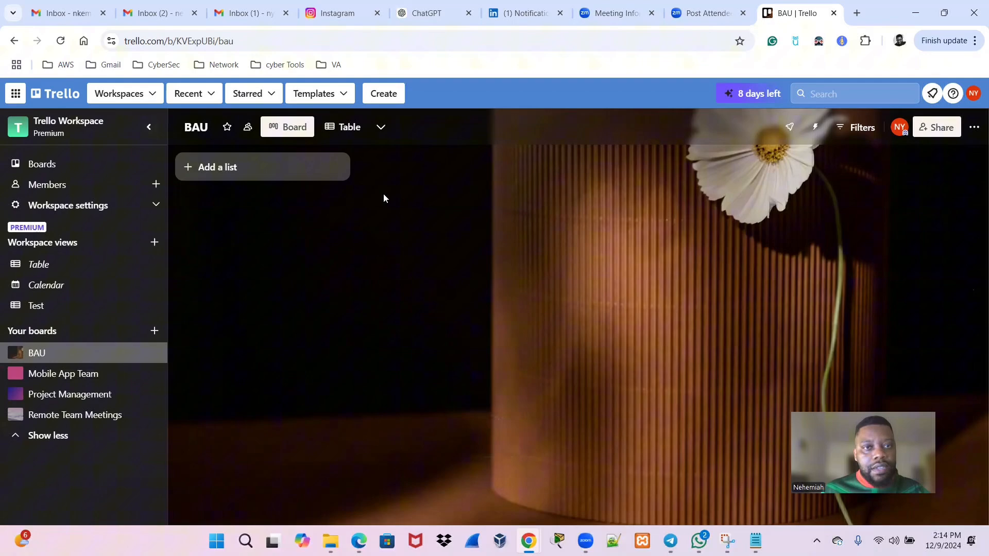
left_click(308, 172)
left_click(366, 215)
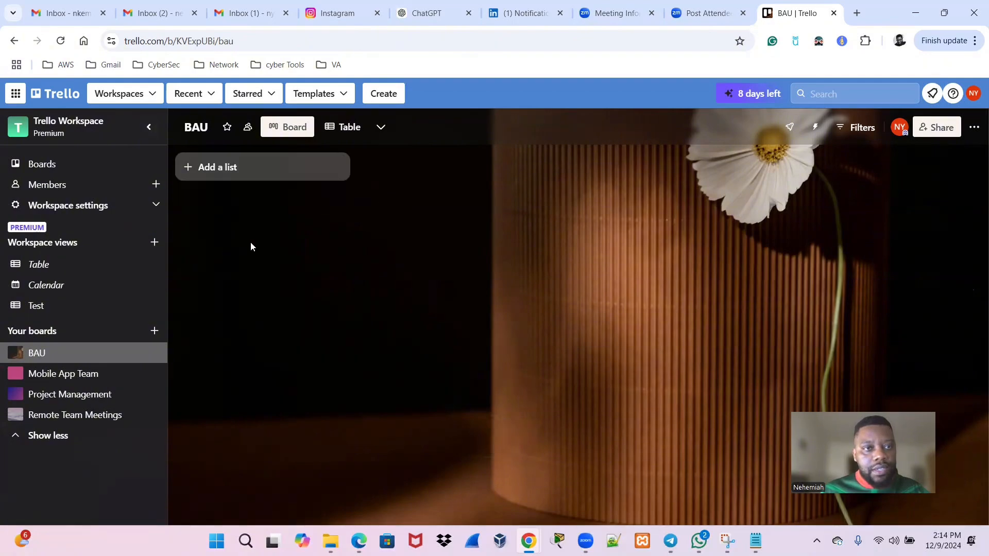
left_click(187, 168)
left_click(202, 195)
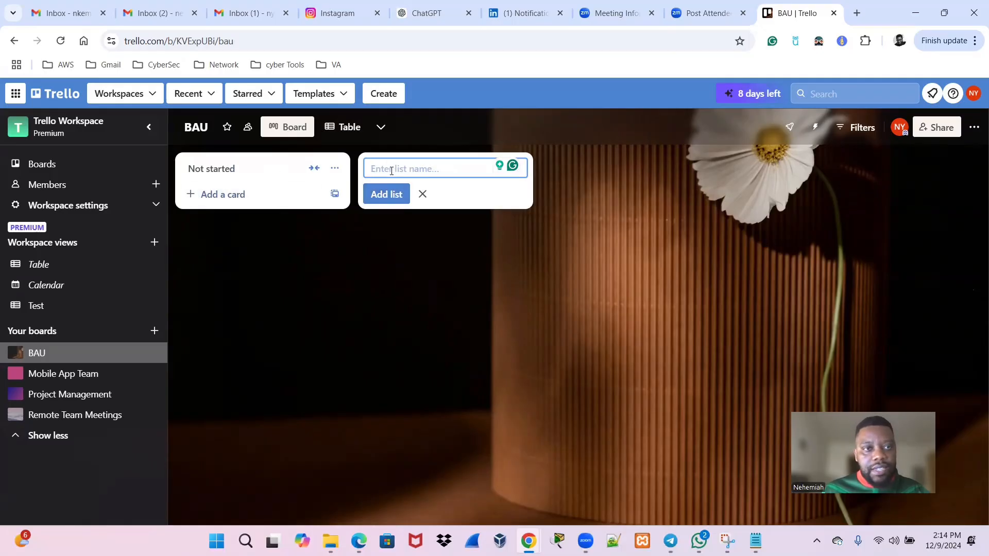
Add a second list named "In Progress" to the BAU board.
type("In")
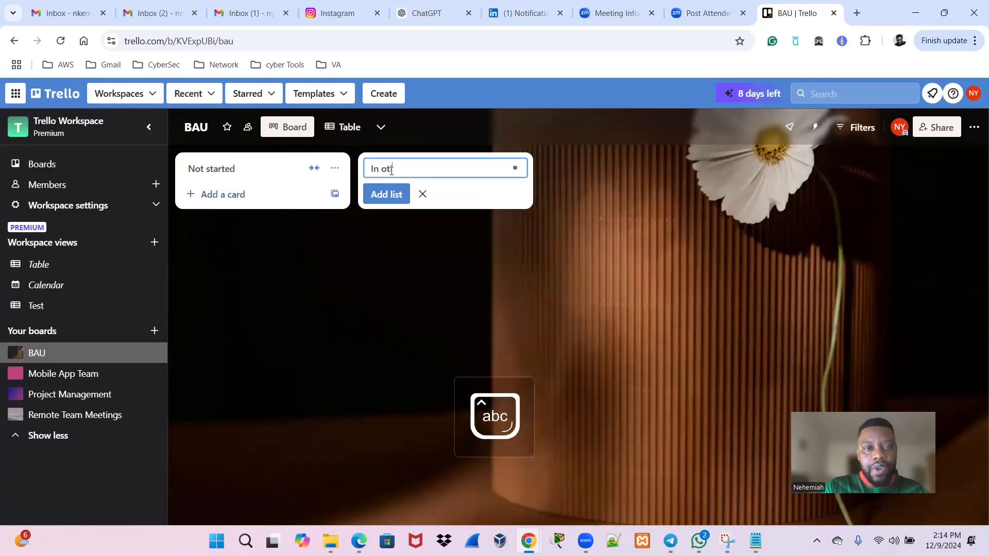
type(" P")
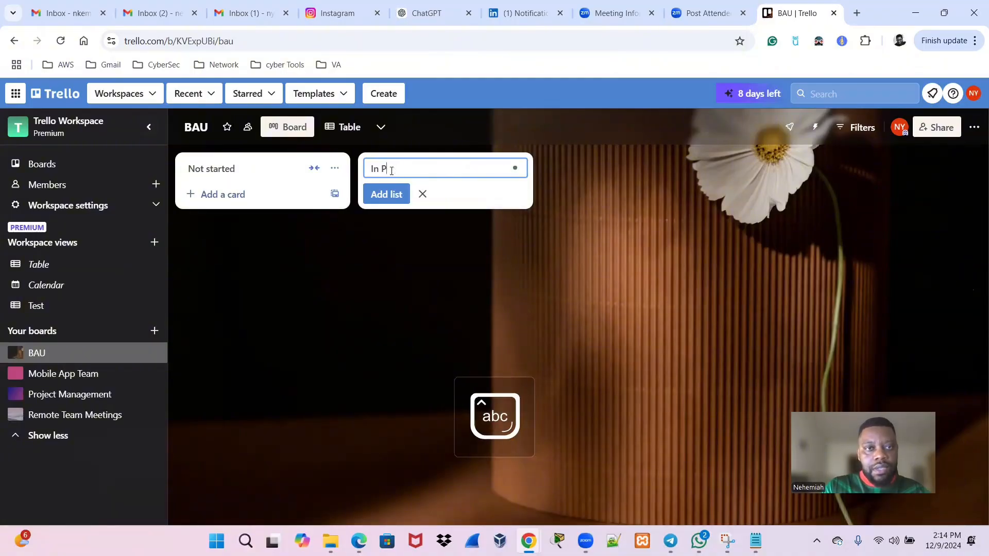
type("rogresss")
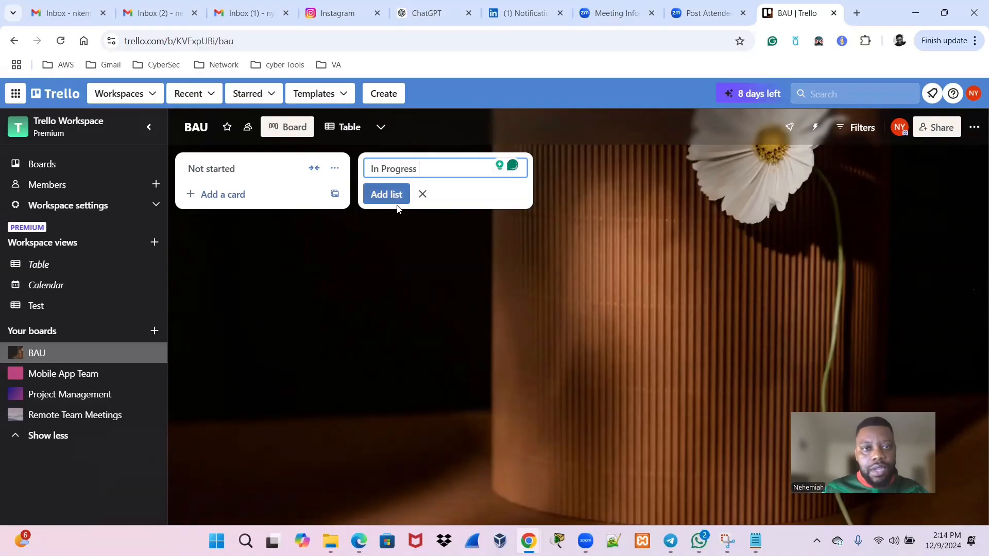
left_click(386, 194)
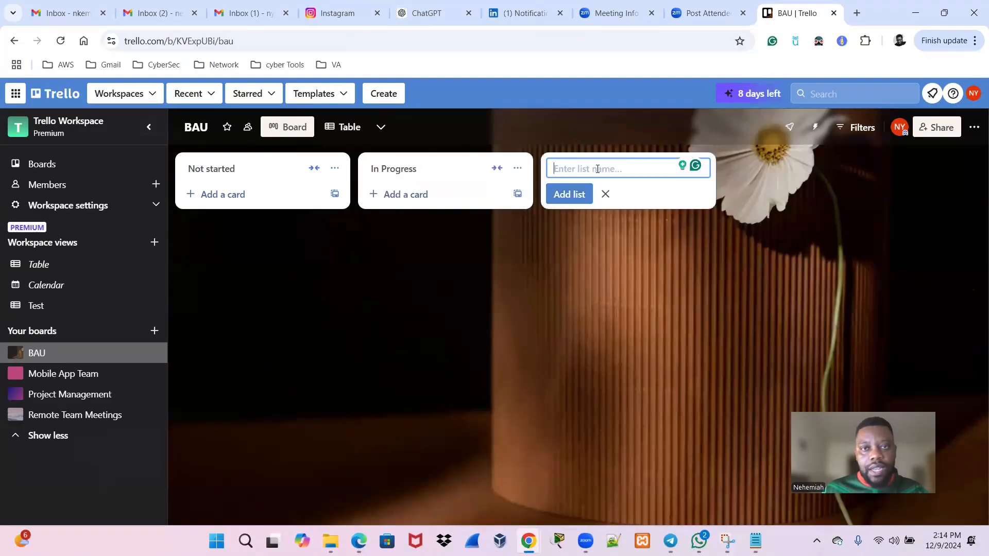
Add a third list named "Done" to the BAU board.
type("Done")
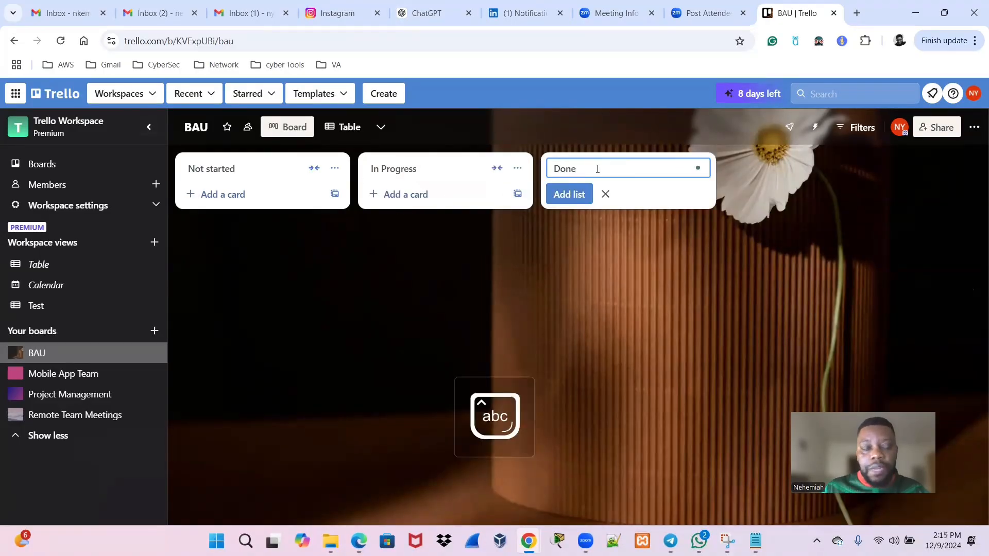
left_click(539, 262)
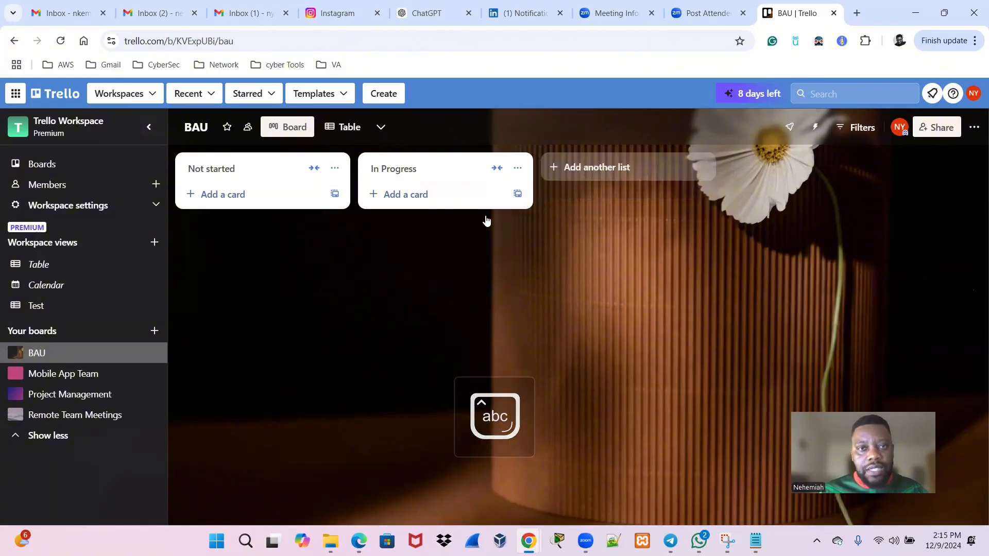
left_click(593, 167)
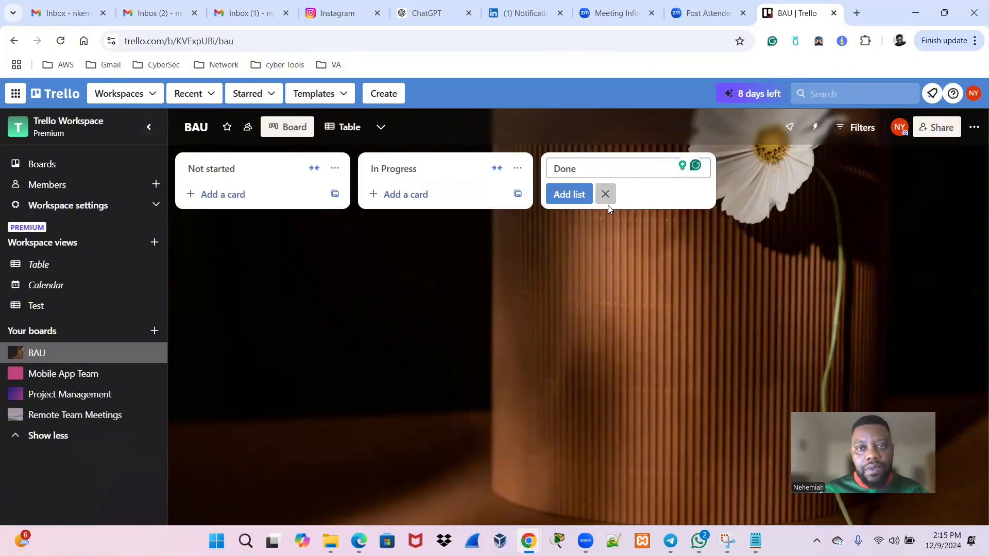
left_click(608, 198)
left_click(590, 168)
left_click(575, 198)
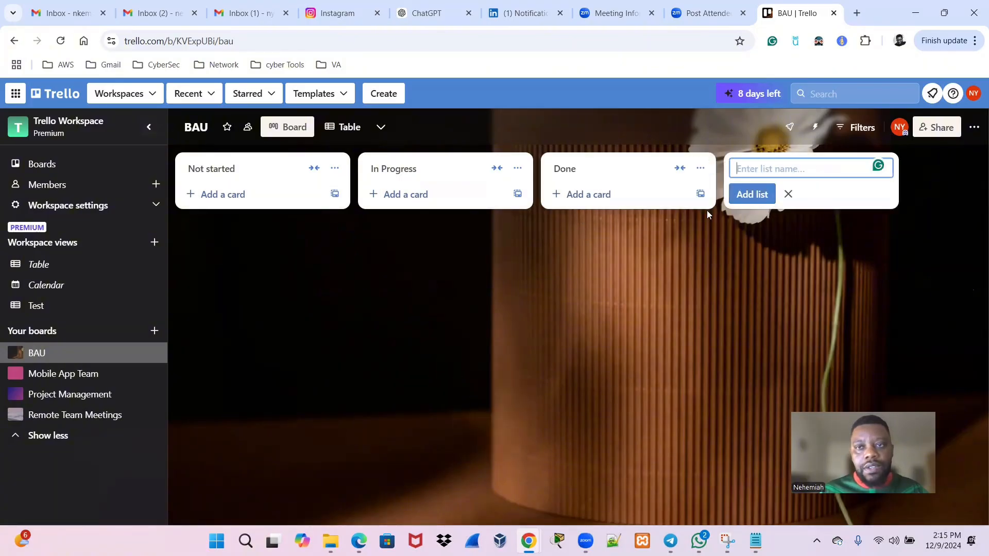
Compare the BAU and Mobile App Team boards, and open the Mobile App Team card "meet with the entire dev team talk through the requirement".
left_click(233, 193)
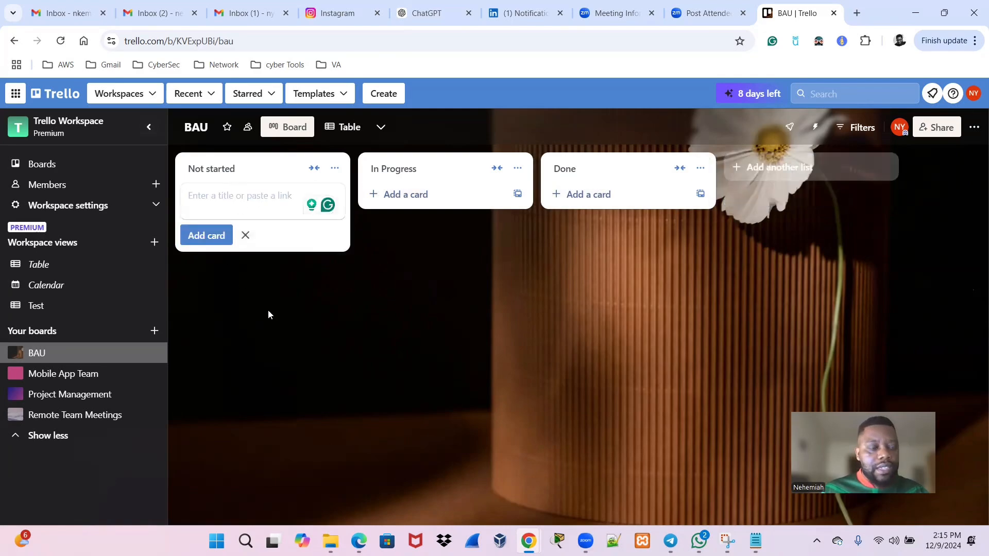
left_click(57, 375)
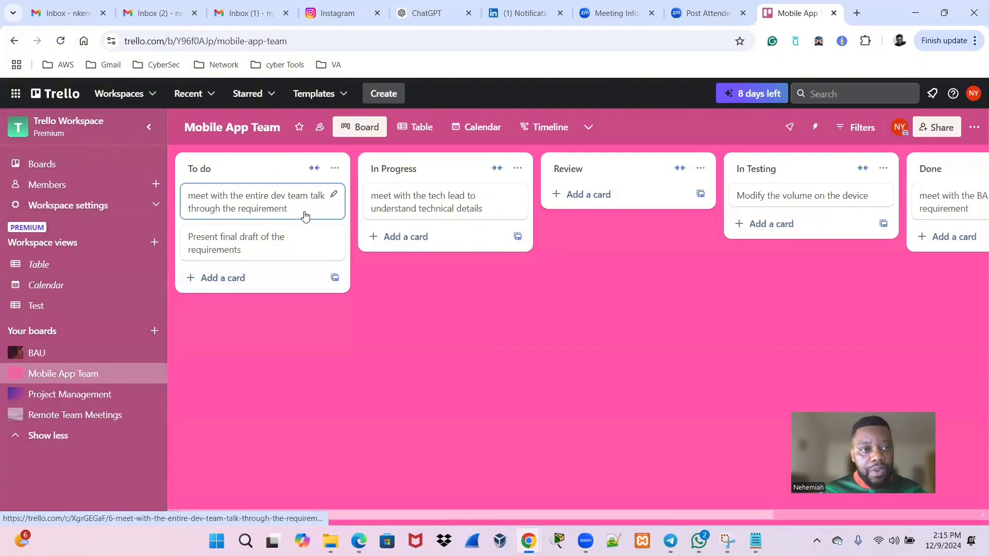
left_click(35, 353)
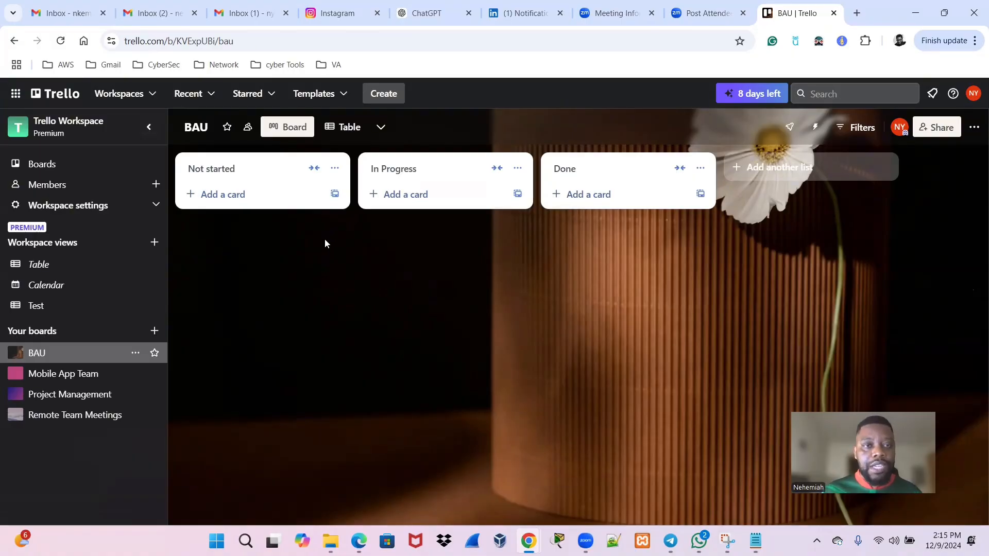
left_click(65, 375)
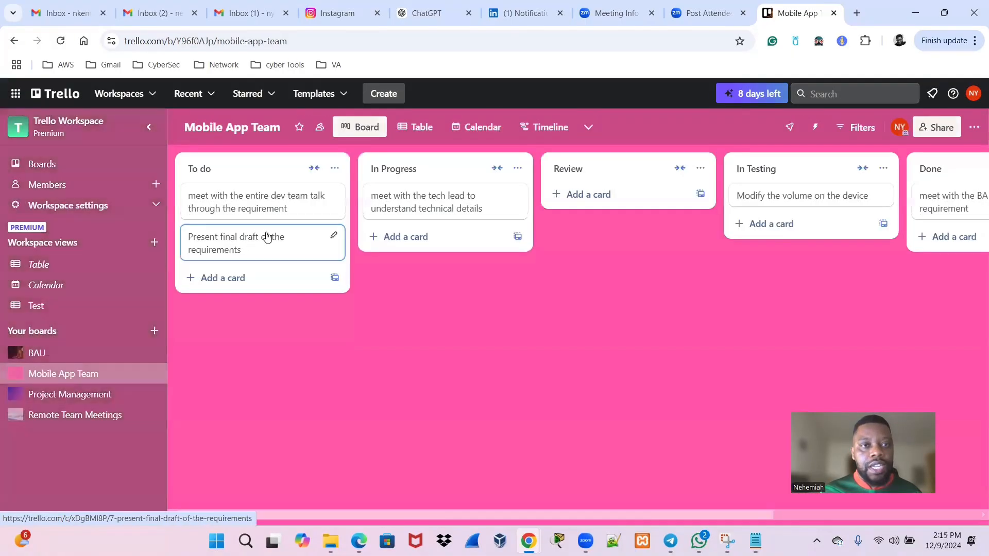
left_click(312, 203)
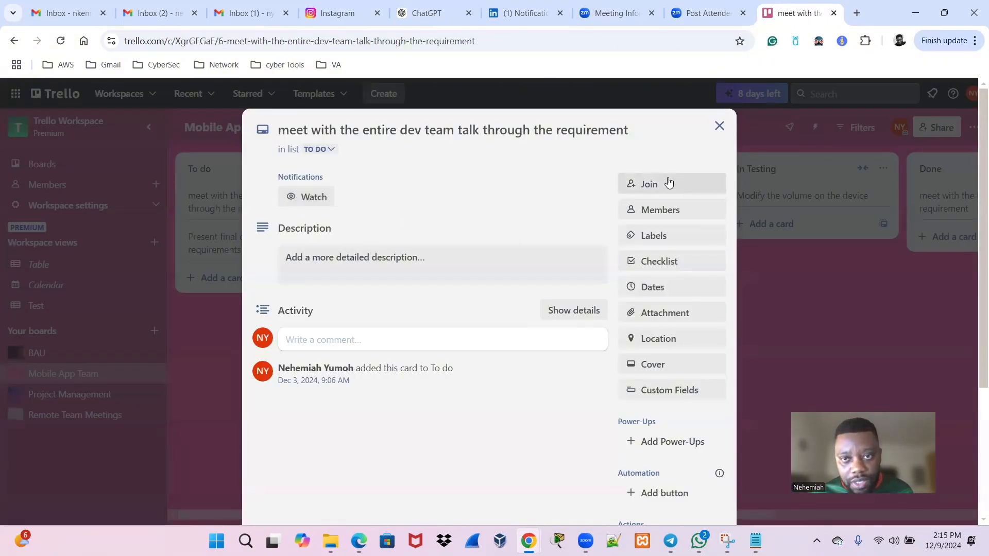
Apply the green label to the open card, remove it again and close the label choices.
left_click(657, 236)
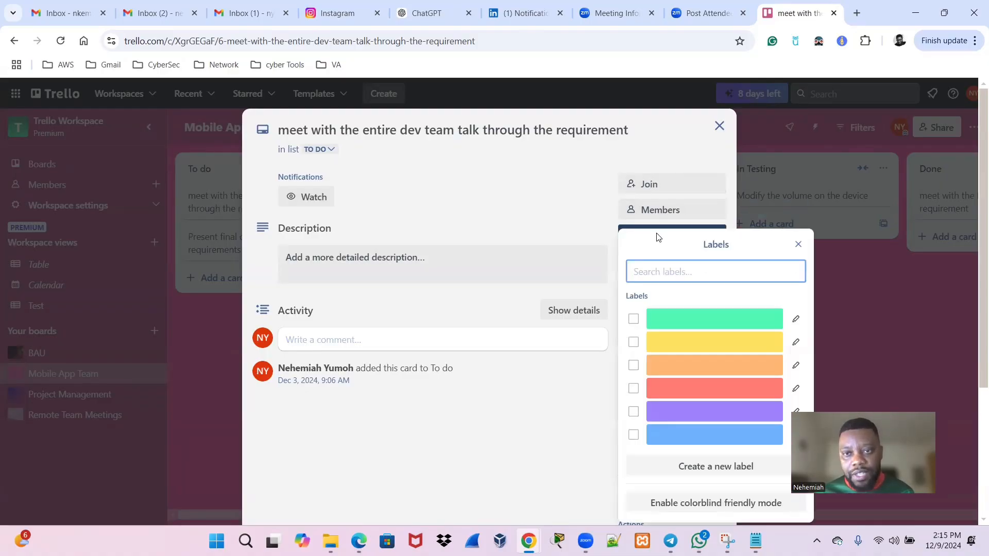
left_click(667, 324)
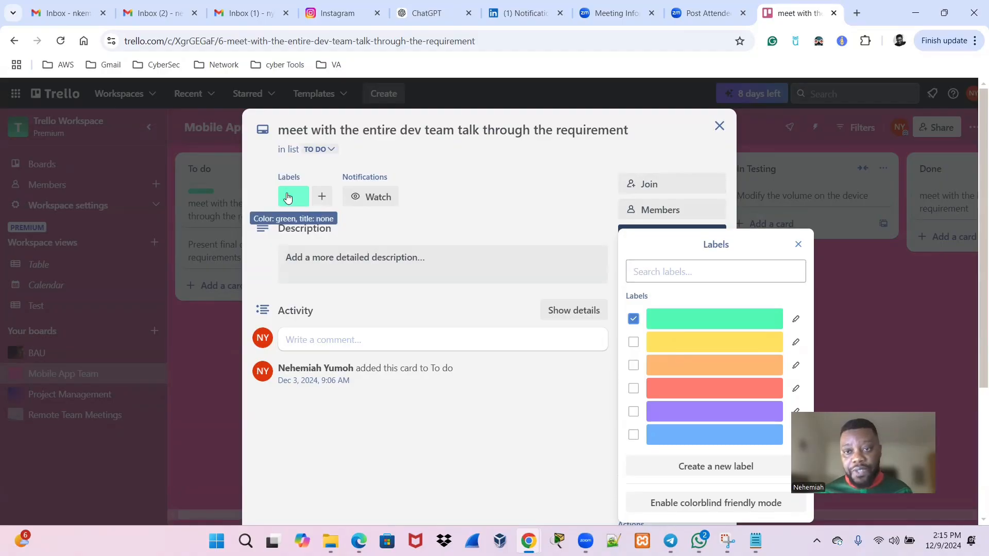
left_click(633, 319)
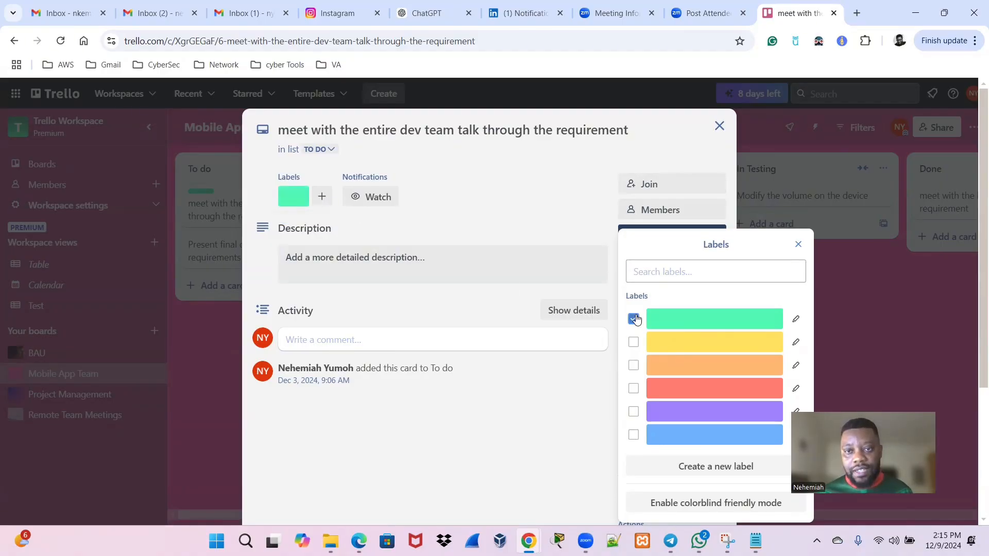
left_click(798, 244)
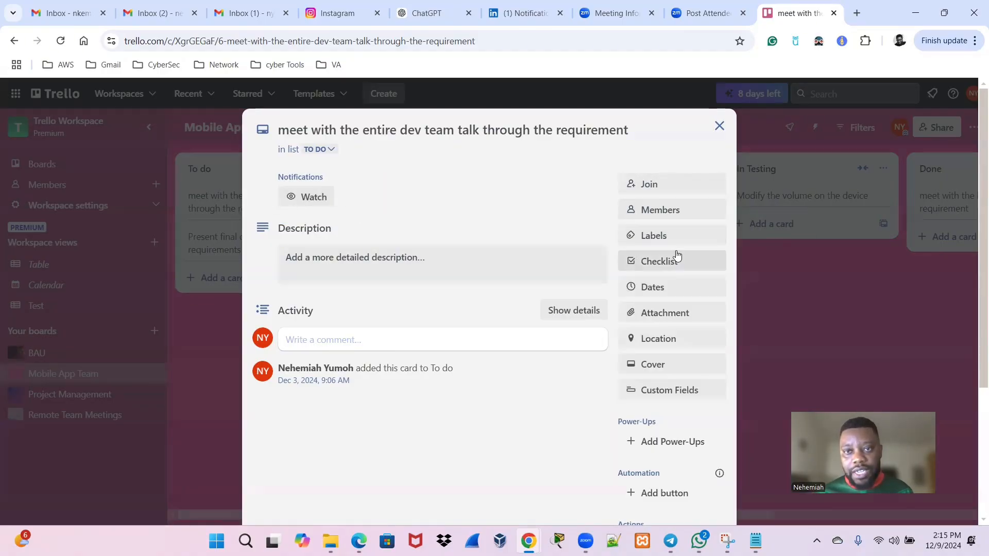
Give the card a due date of 12/9/2024 at 2:15 PM and save it.
left_click(665, 293)
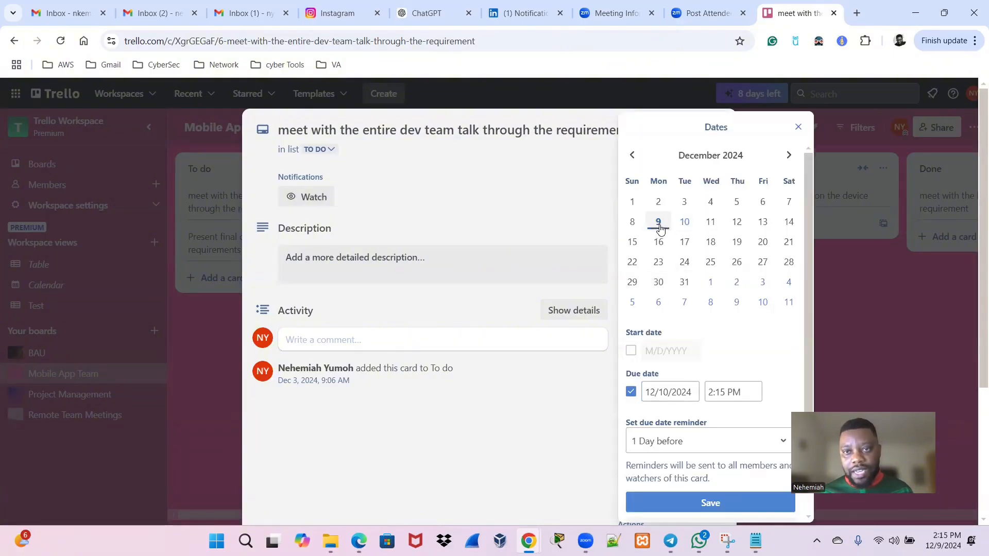
left_click(658, 222)
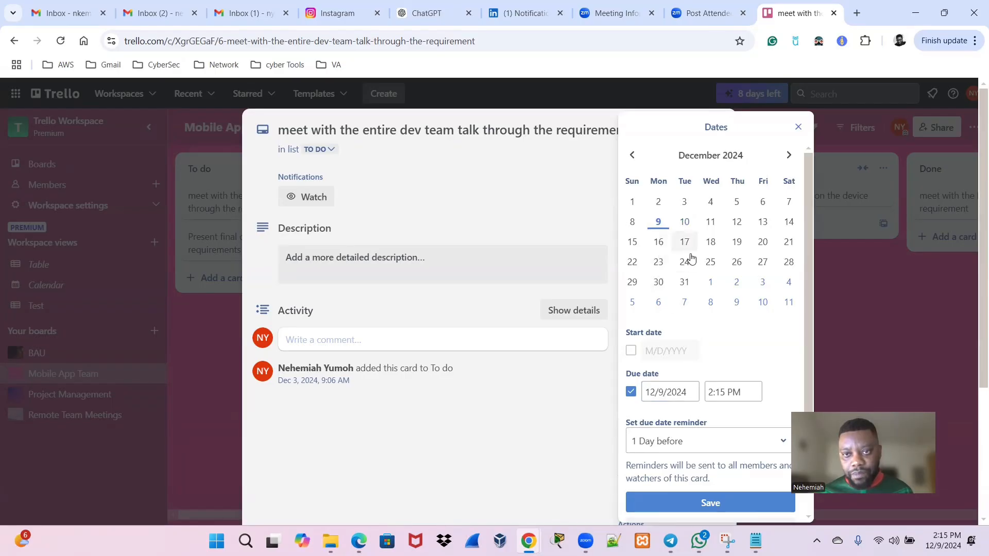
scroll(686, 355, "down", 1)
left_click(691, 479)
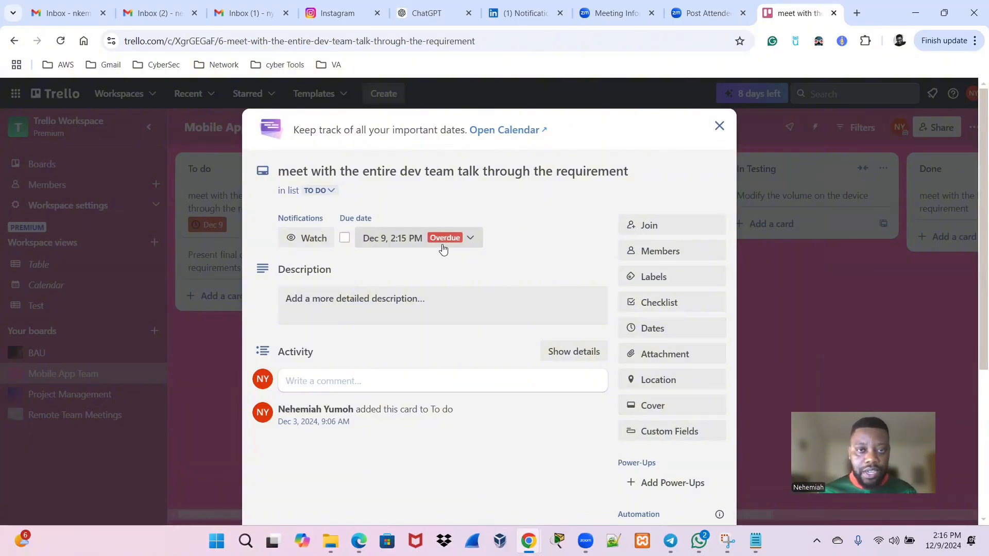
Change the card's due date to 12/18/2024 at 2:15 PM and save it.
left_click(470, 241)
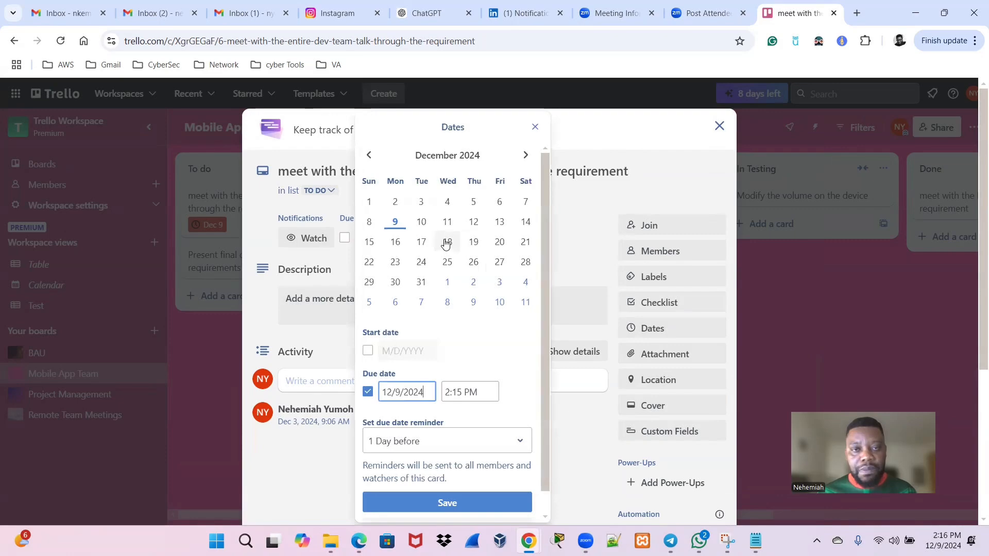
left_click(446, 242)
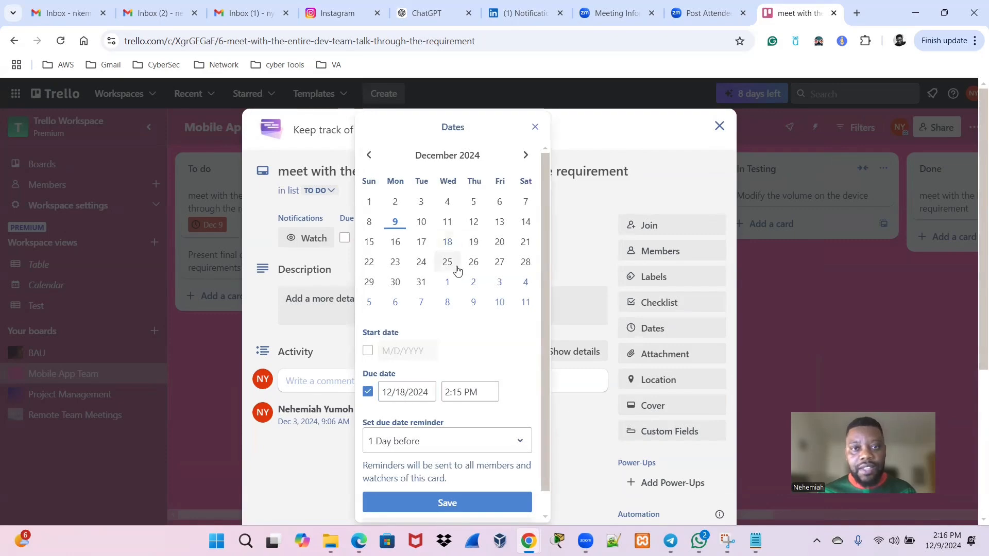
key("Return")
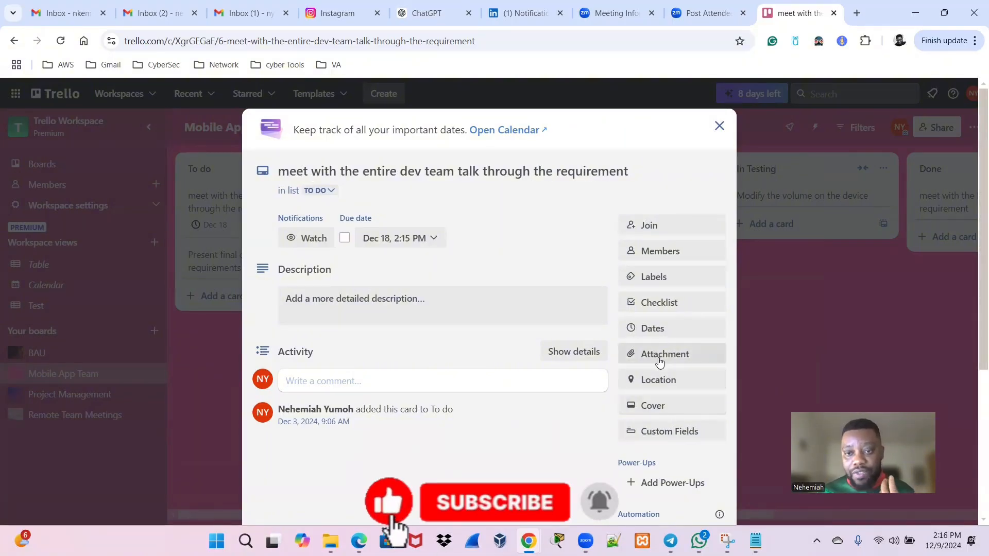
Look through the card's remaining options, join the card as a member and close it.
scroll(661, 368, "down", 1)
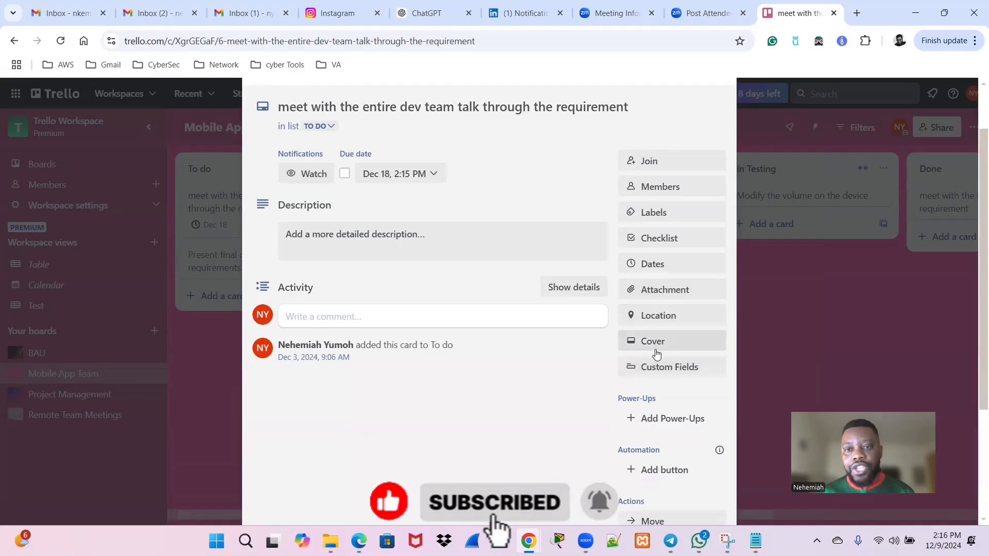
scroll(663, 353, "down", 3)
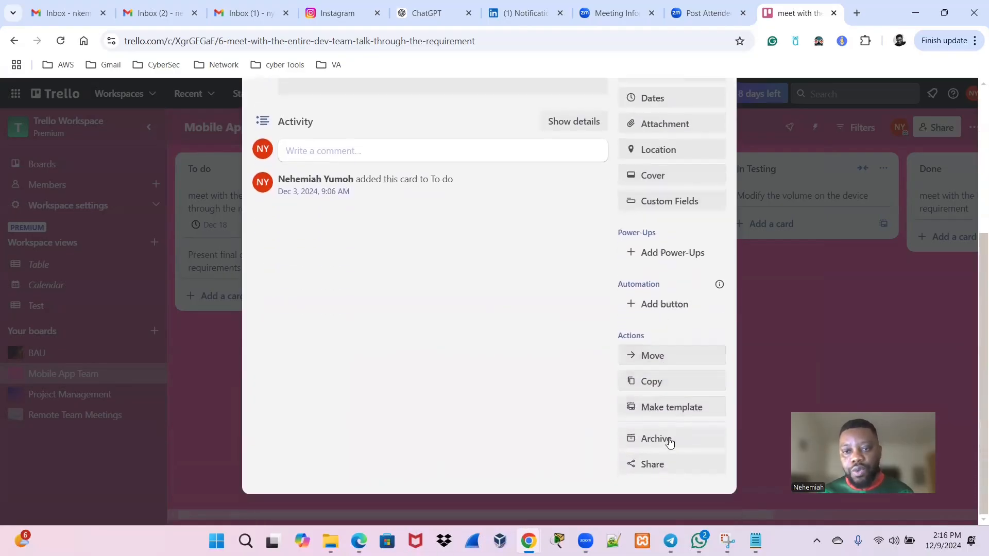
scroll(656, 400, "up", 4)
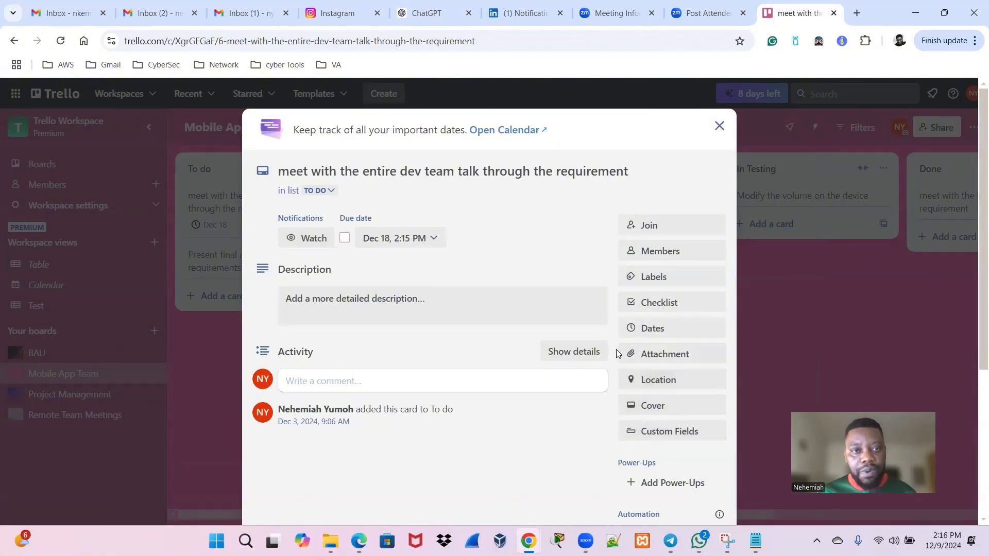
left_click(659, 230)
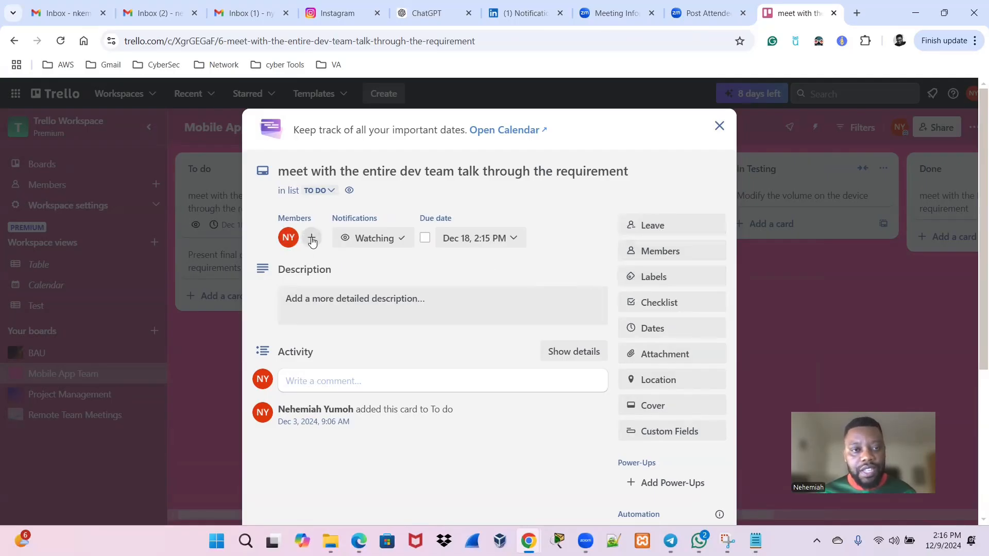
left_click(652, 227)
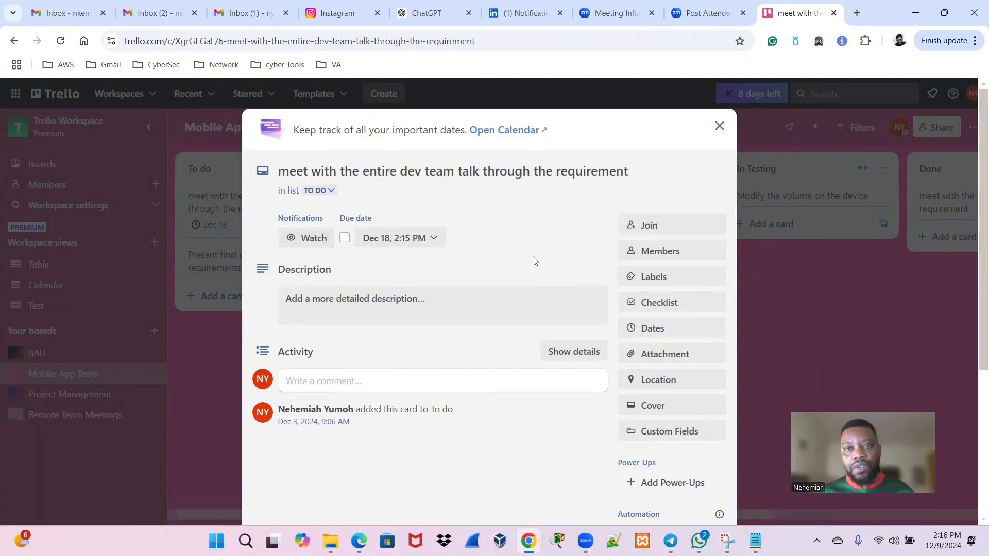
left_click(641, 228)
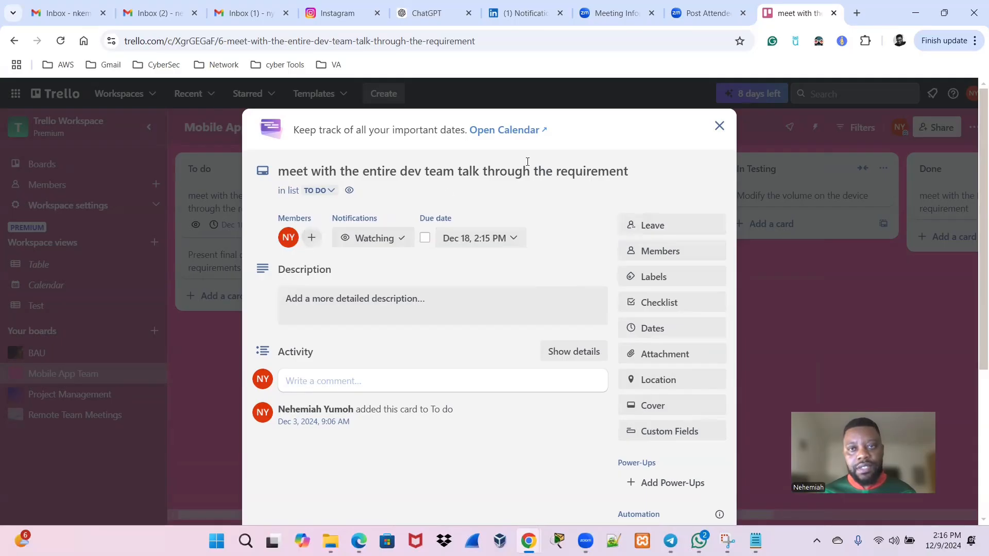
left_click(720, 126)
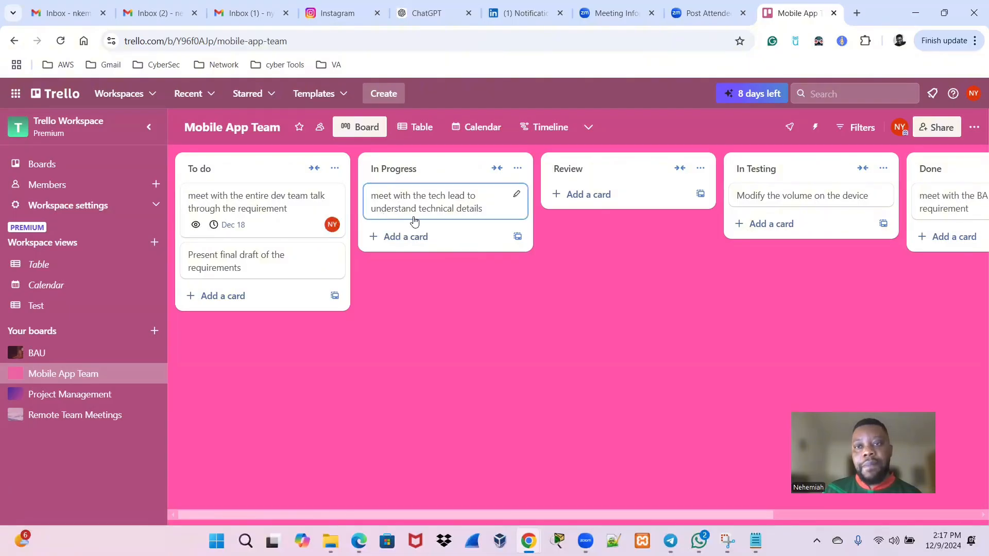
Leave the "meet with the entire dev team talk through the requirement" card as a member and close it.
left_click(291, 211)
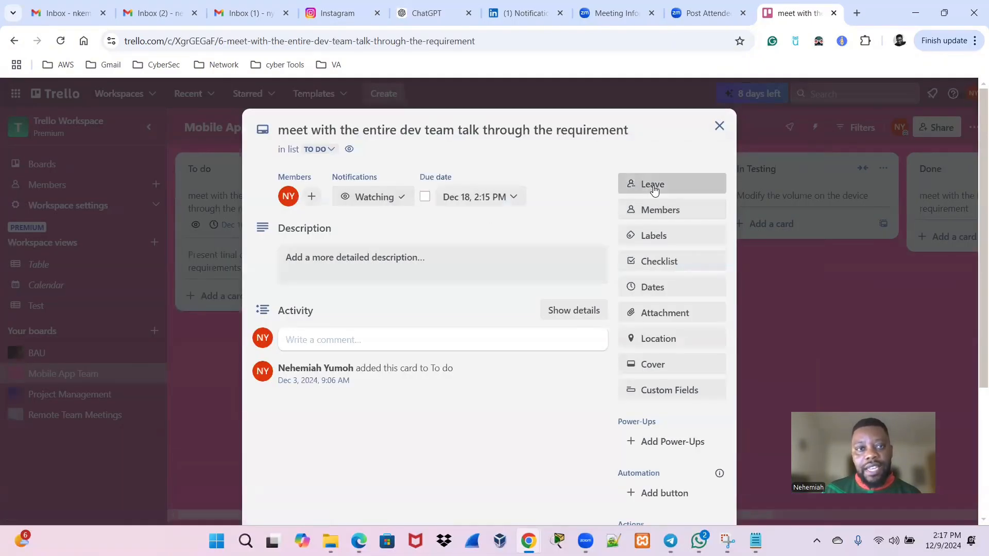
left_click(719, 126)
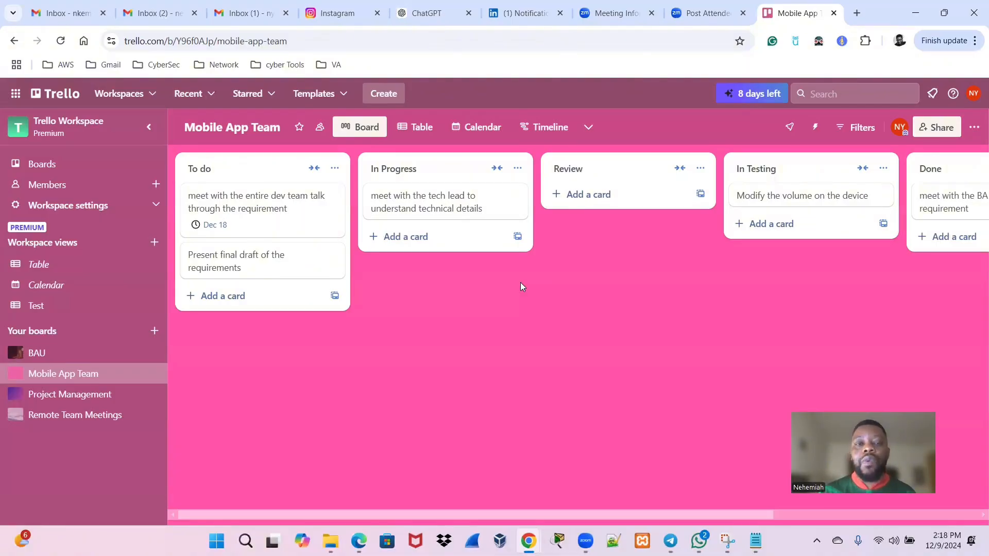
Rename the Review list to "blocked".
left_click(699, 169)
left_click(633, 185)
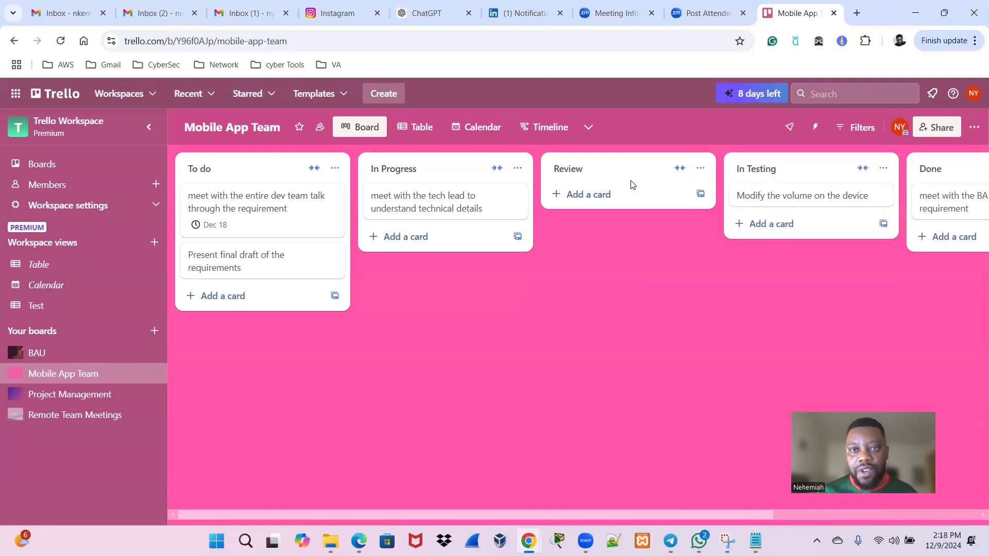
left_click(590, 174)
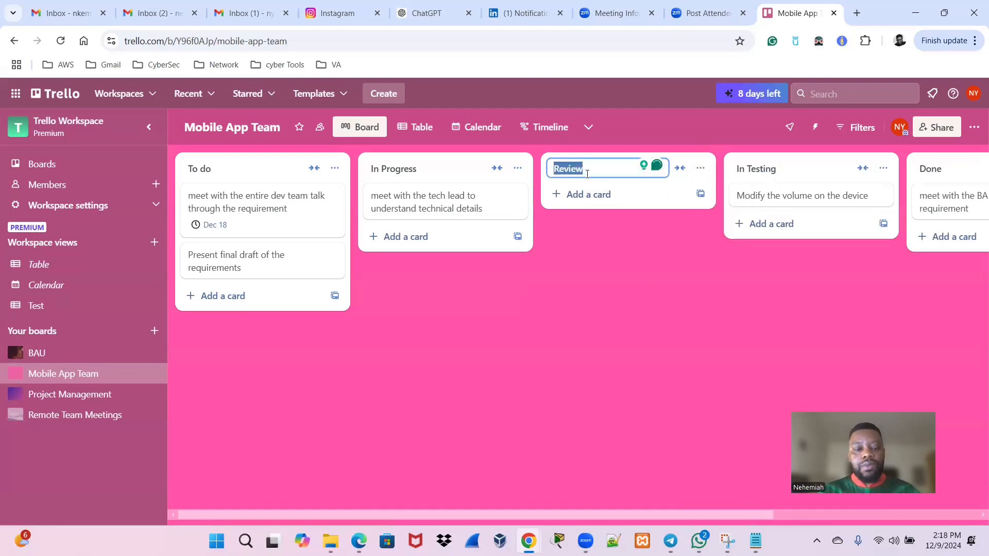
type("bl")
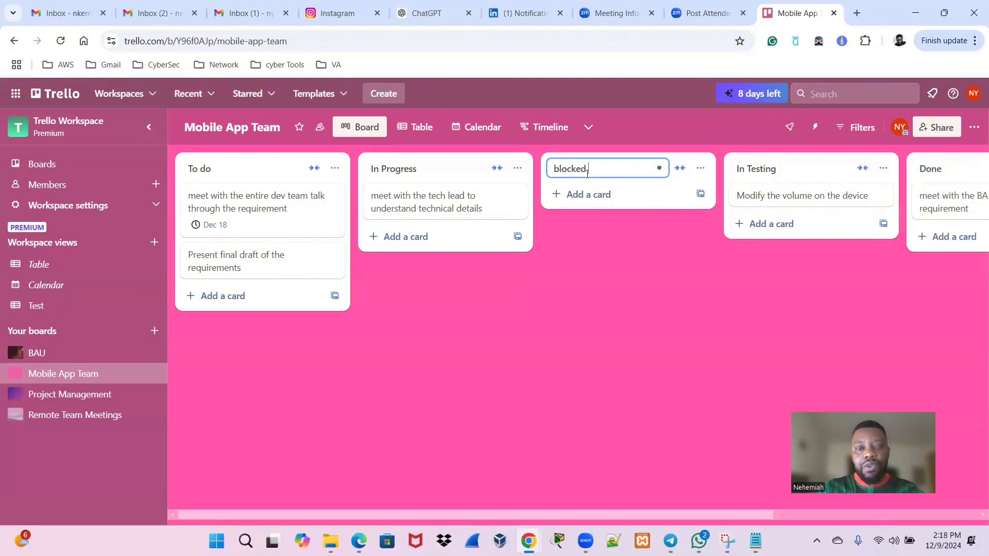
type("ocked")
key("Return")
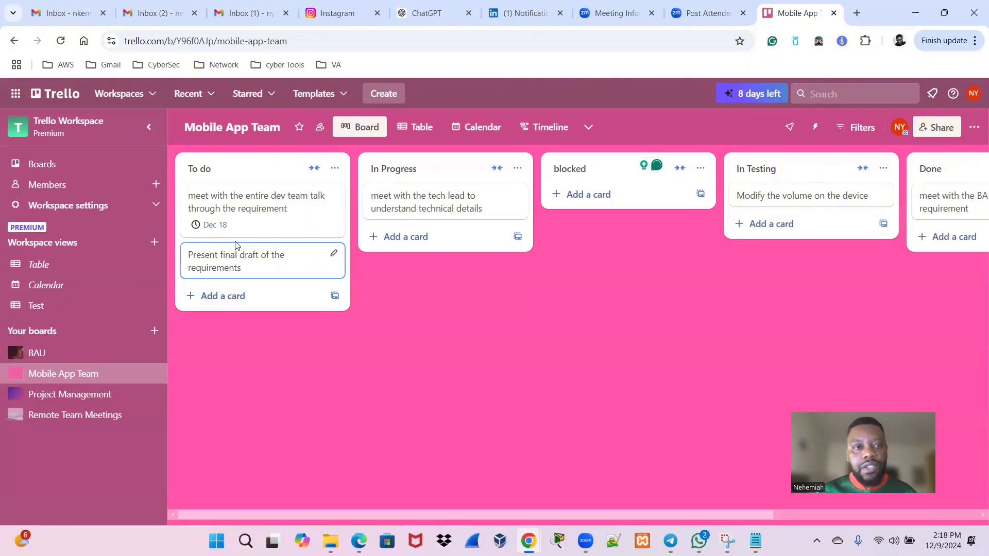
Move the "Present final draft of the requirements" card from the To do list to the blocked list.
left_click_drag(237, 255, 585, 207)
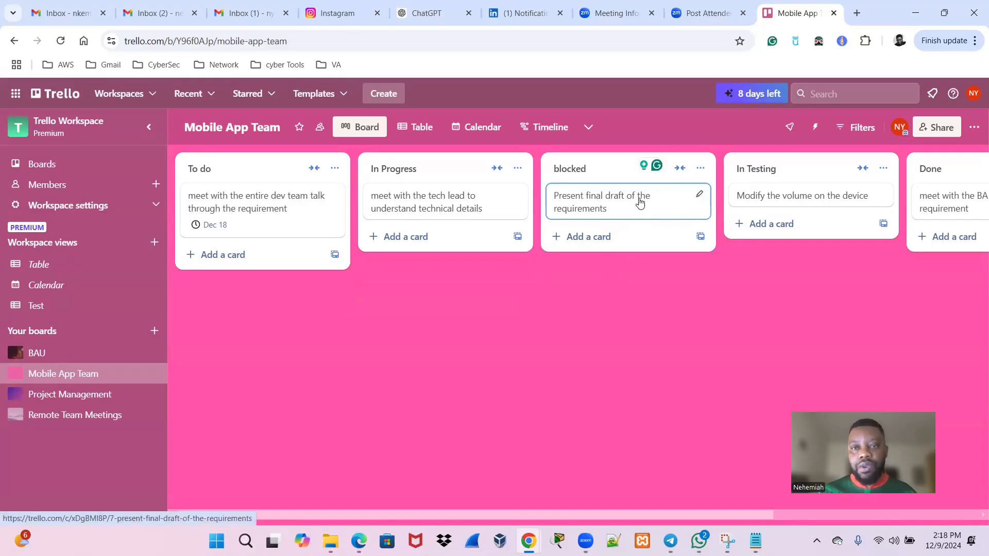
left_click(696, 197)
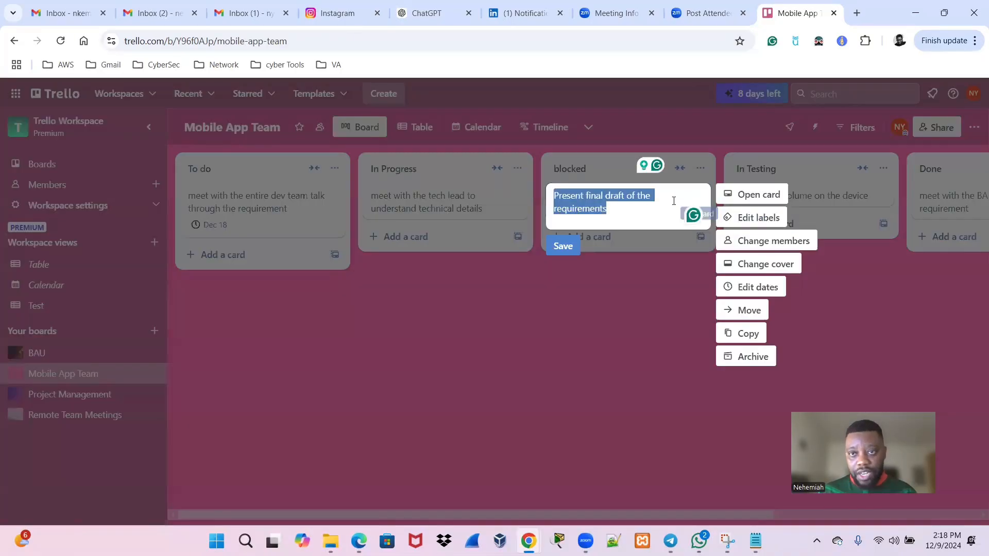
left_click(656, 295)
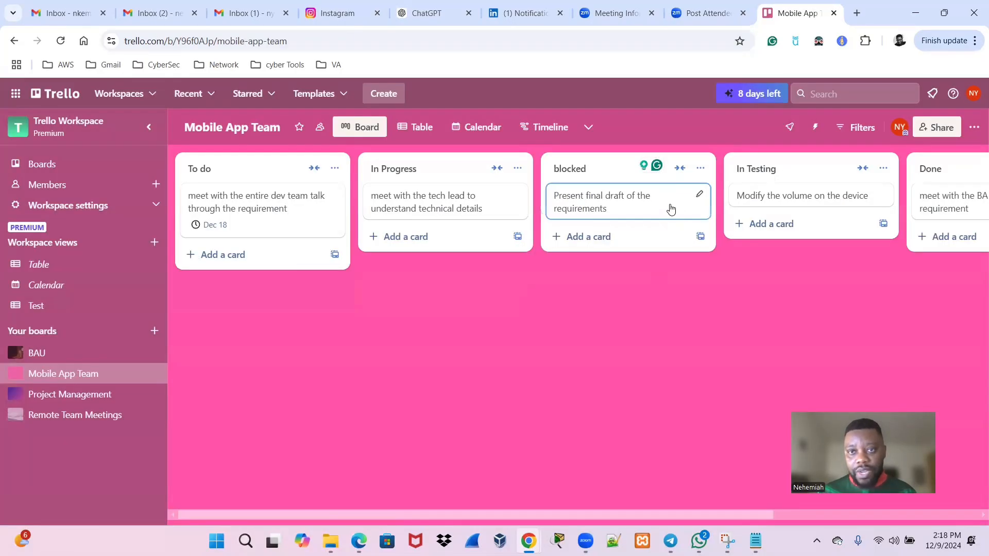
Apply the red label to the "Present final draft of the requirements" card and close it.
left_click(671, 210)
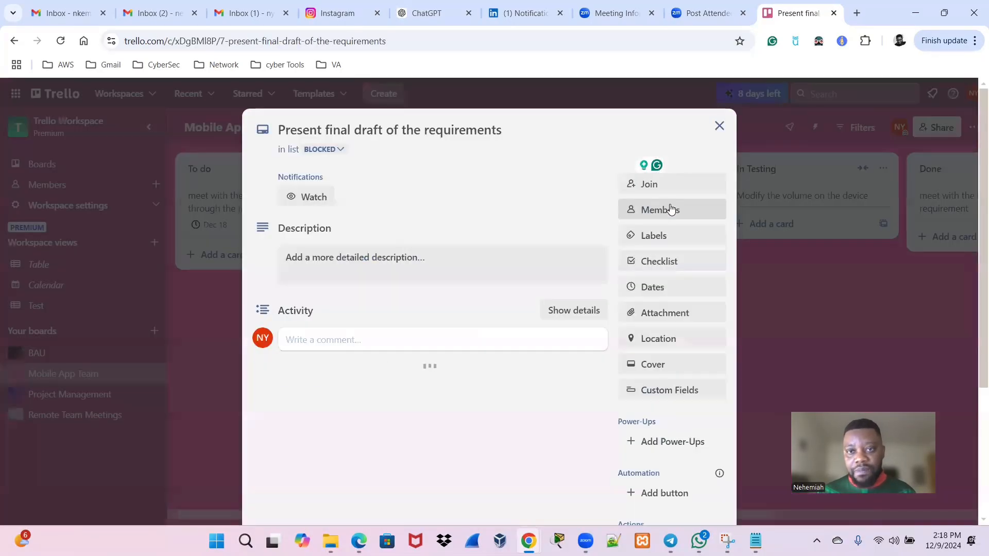
left_click(654, 236)
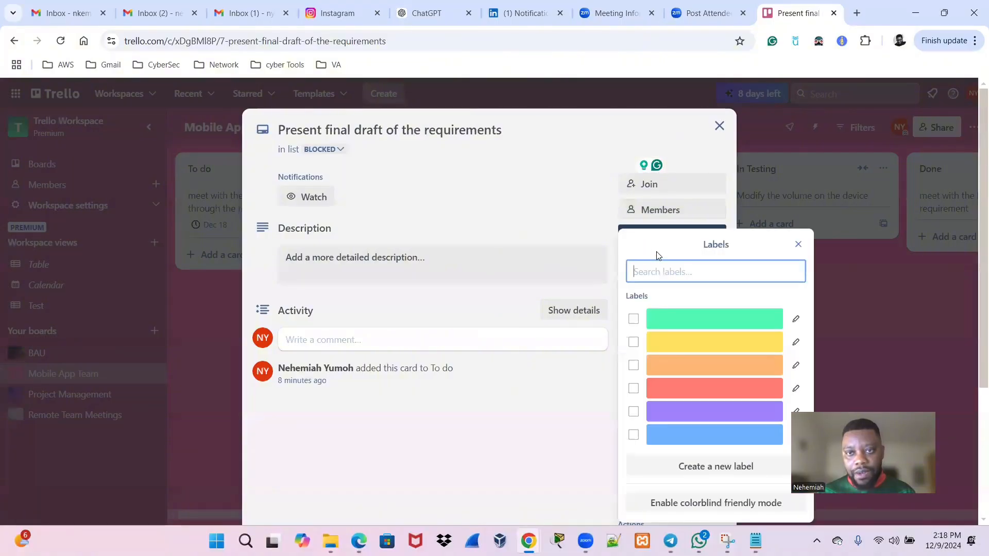
left_click(653, 392)
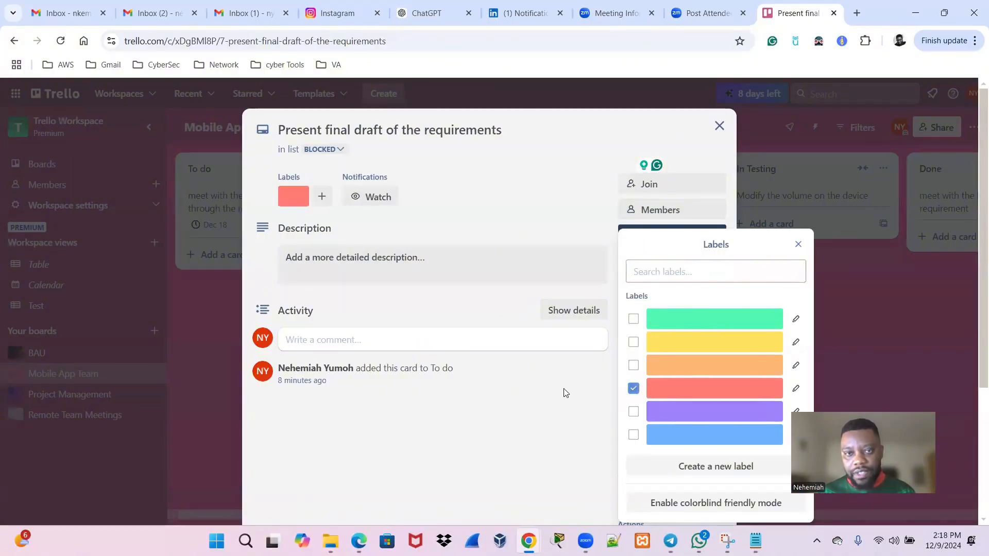
left_click(719, 126)
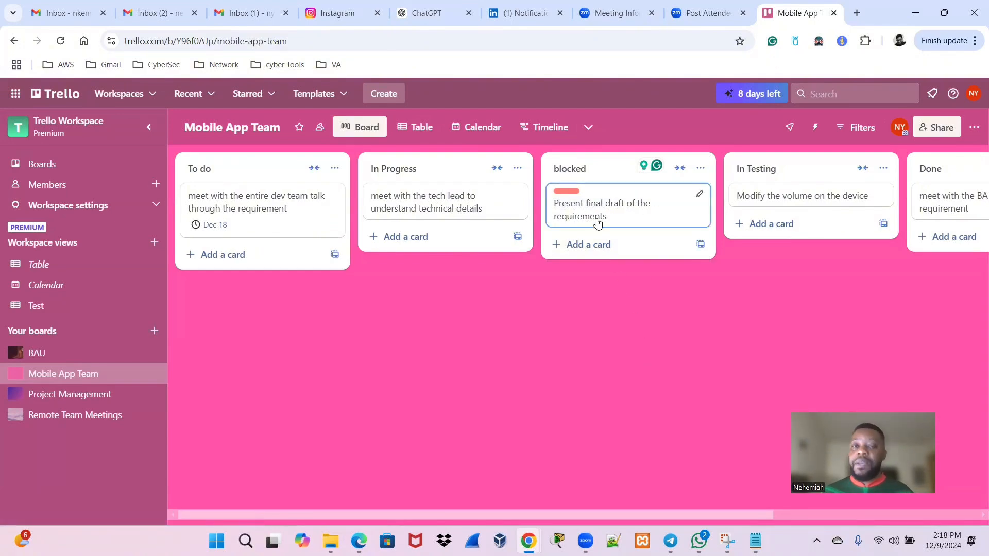
Filter the board for cards without labels, and remove that filter again.
left_click(854, 133)
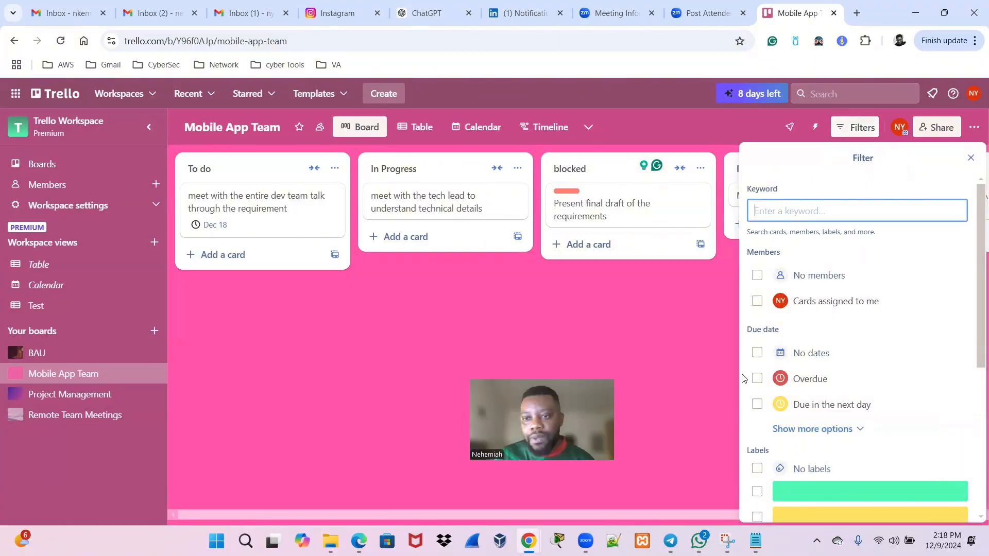
scroll(807, 412, "down", 1)
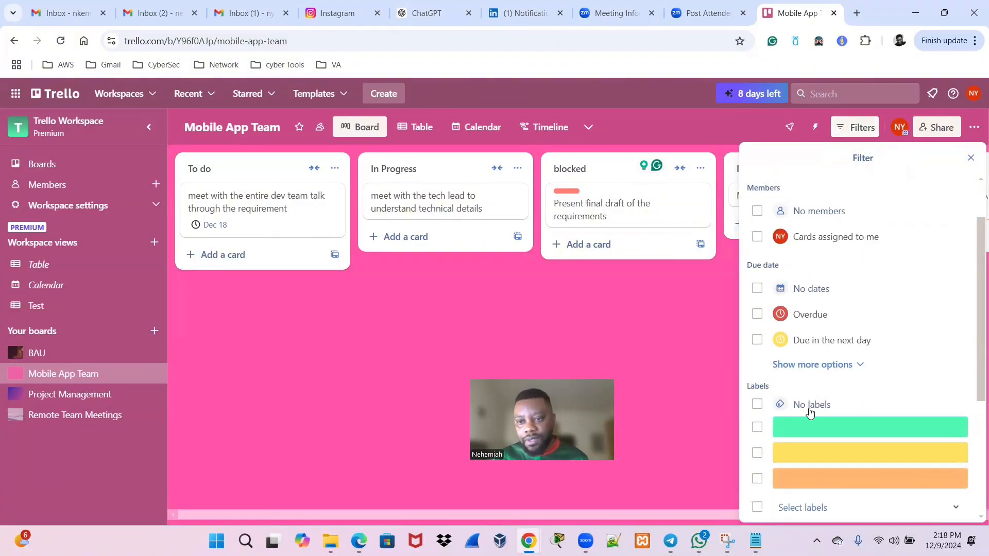
scroll(807, 412, "down", 1)
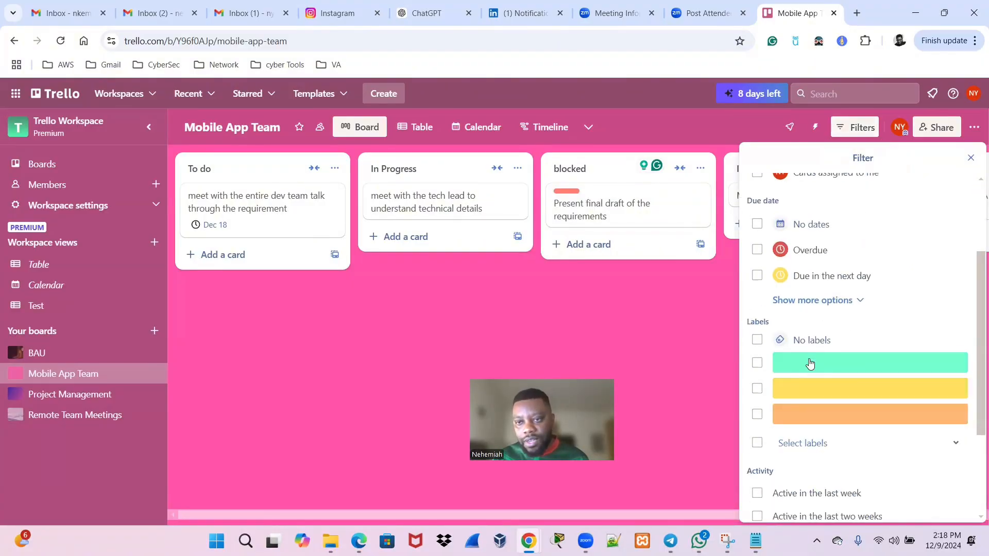
left_click(756, 341)
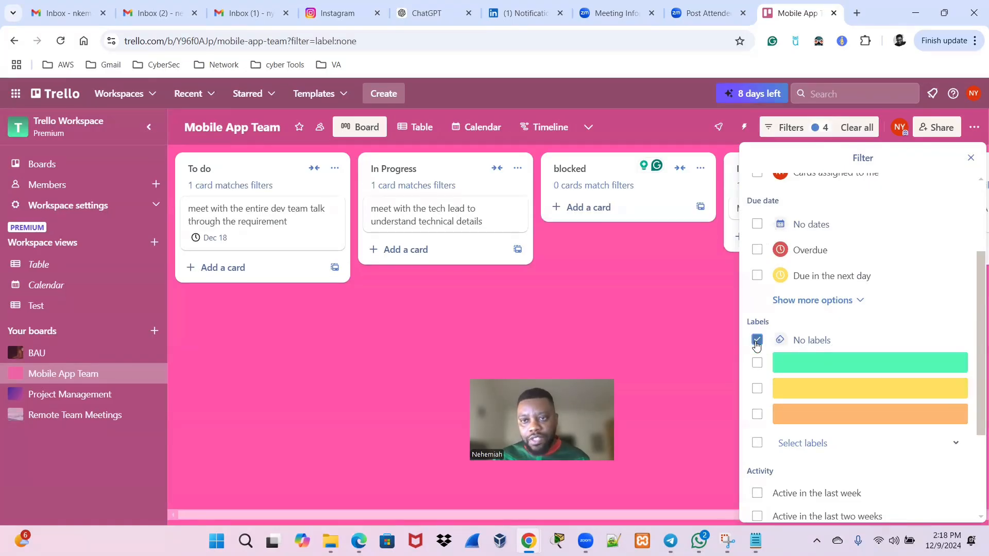
left_click(756, 341)
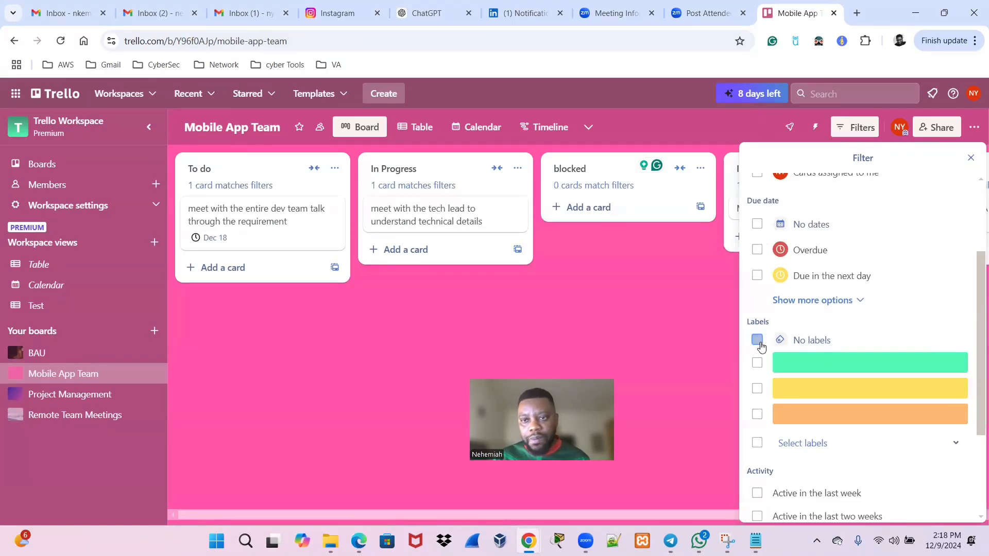
Filter the board by the red label to view the matching cards, and clear the filter.
left_click(825, 445)
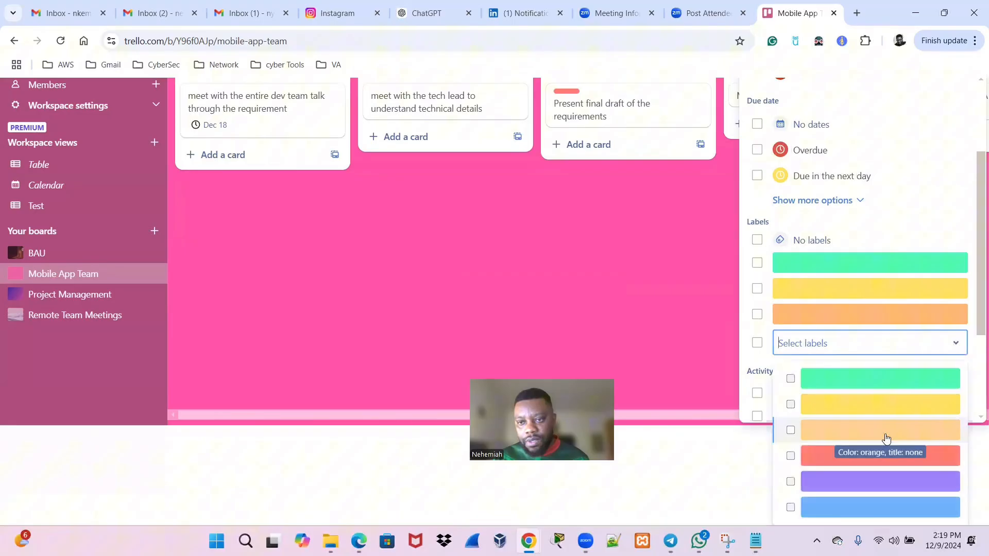
left_click(835, 459)
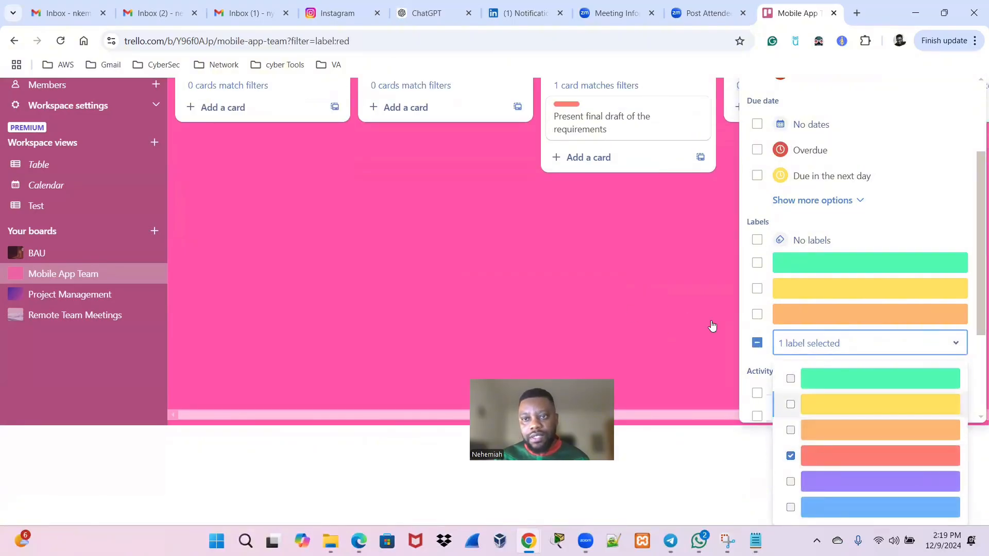
left_click(659, 292)
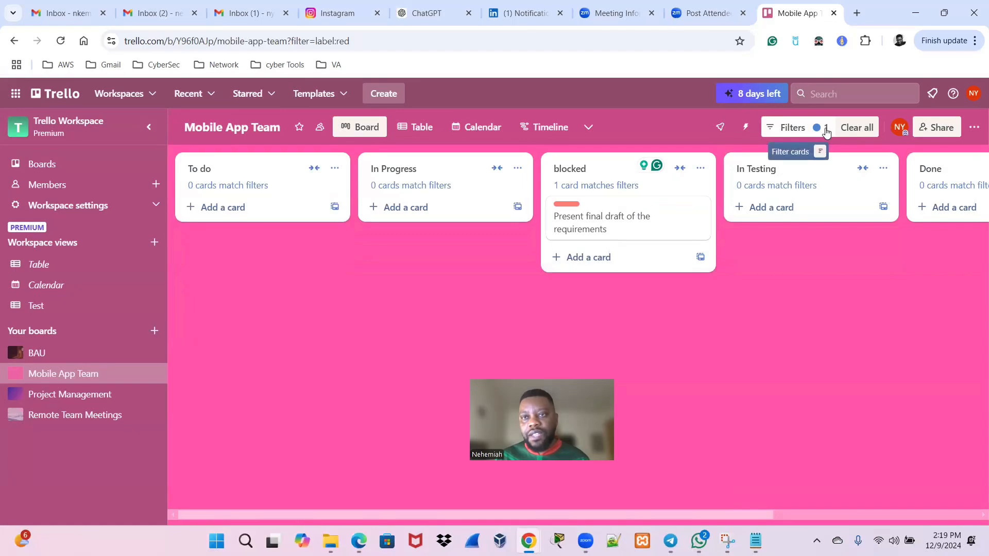
left_click(857, 127)
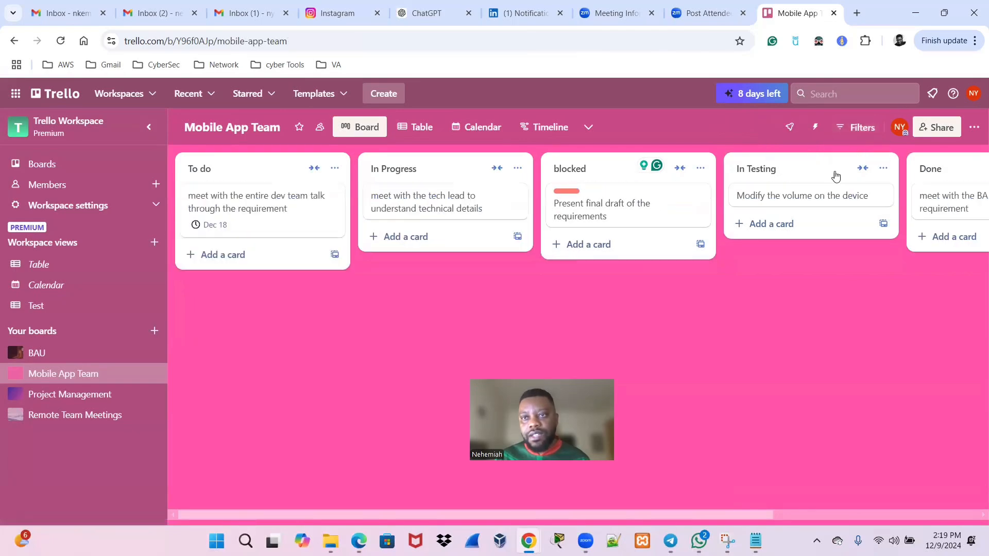
Reopen the filters, show only red-labelled cards once more to review the blocked work, and clear all filters.
left_click(856, 127)
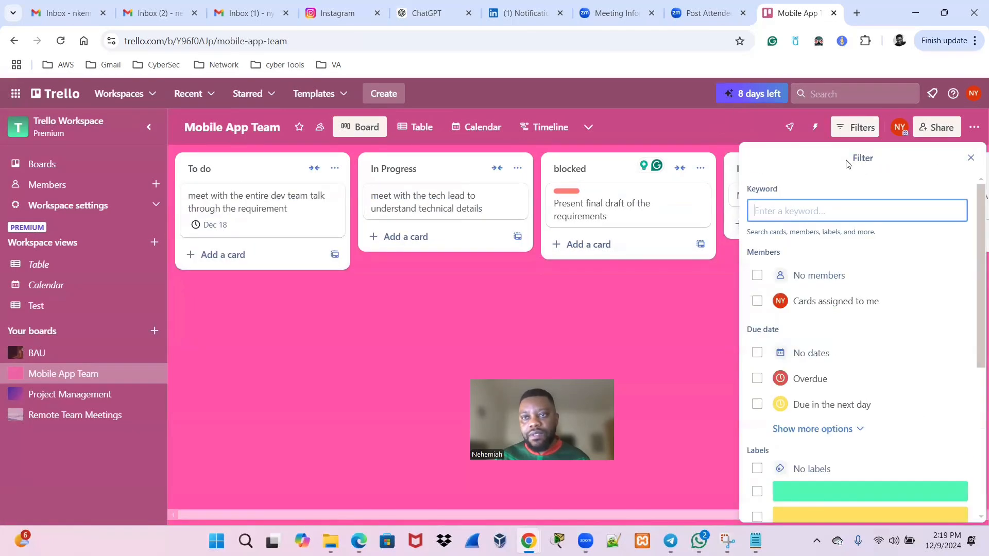
scroll(838, 304, "down", 4)
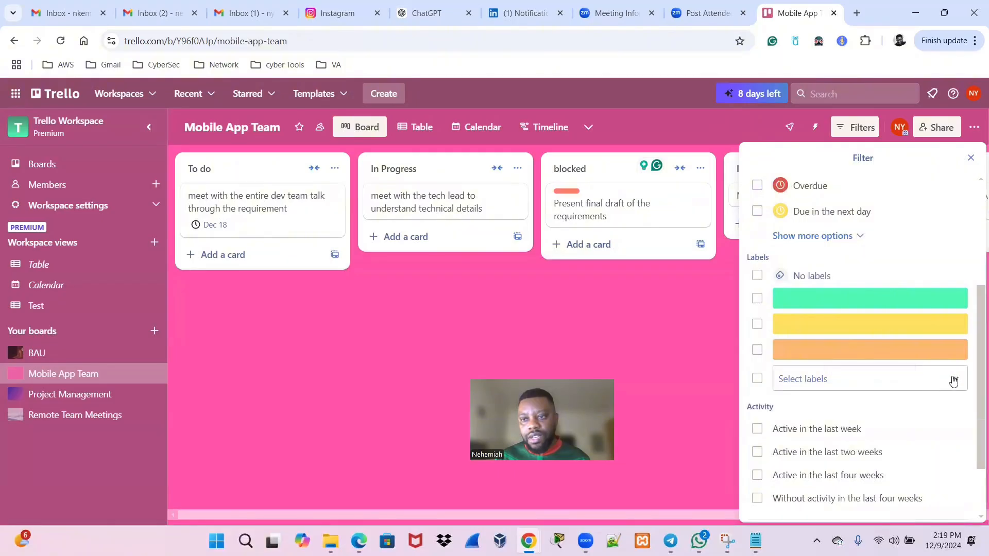
left_click(954, 378)
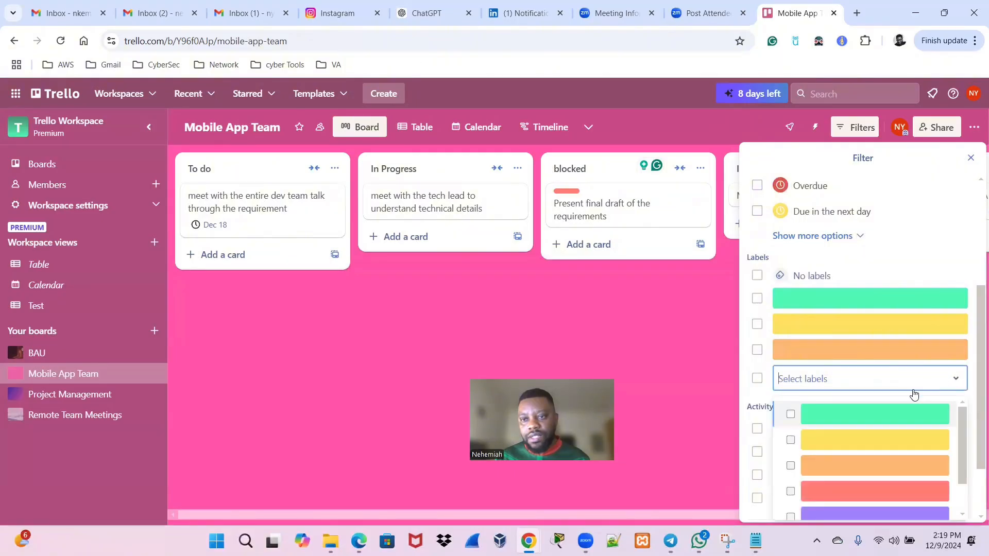
left_click(789, 490)
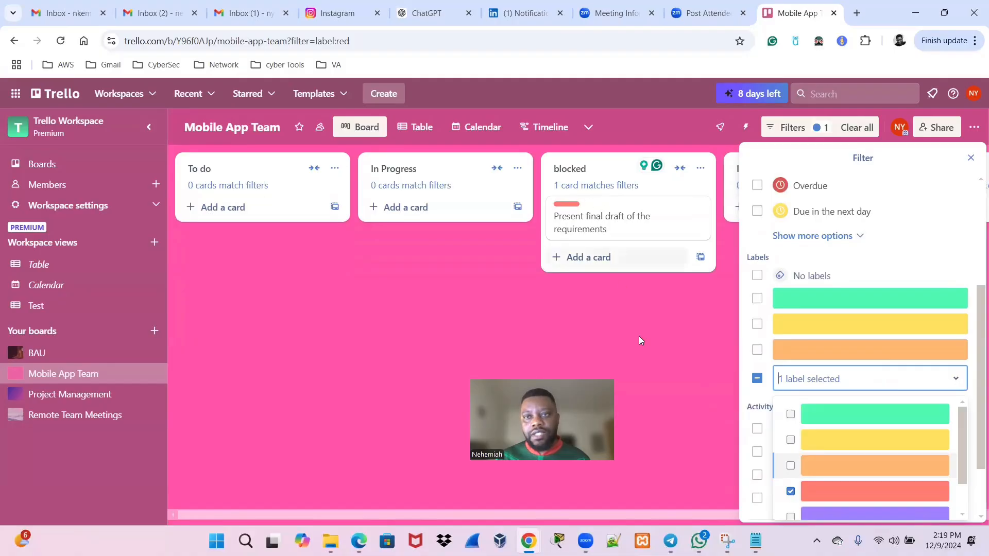
left_click(688, 334)
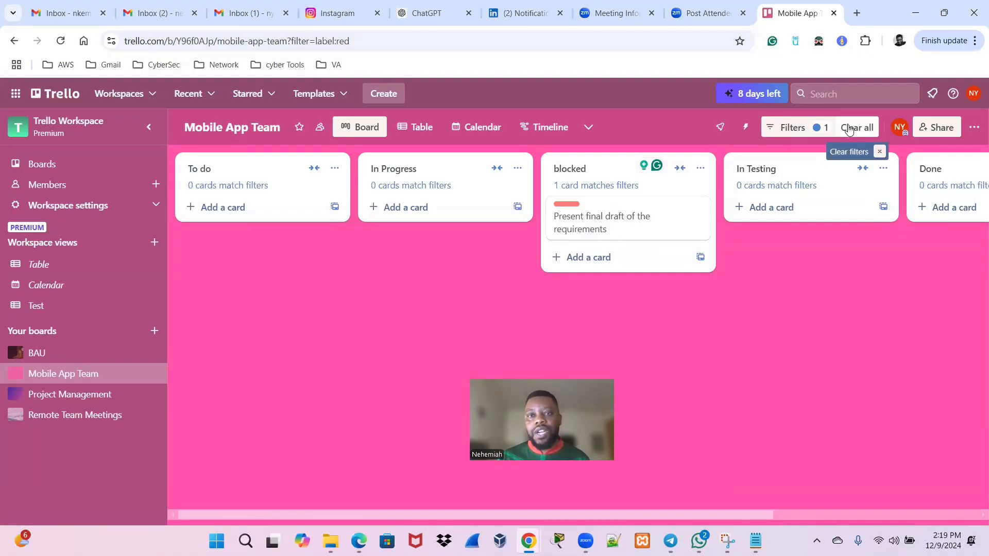
left_click(844, 132)
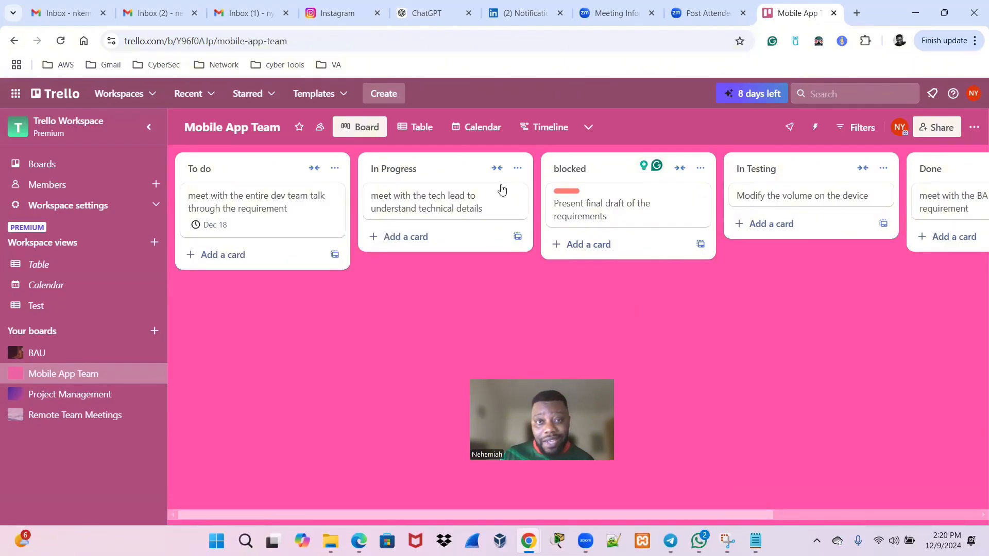
Show the Mobile App Team board as a calendar and examine the cards scheduled in December 2024.
left_click(473, 128)
scroll(567, 232, "down", 5)
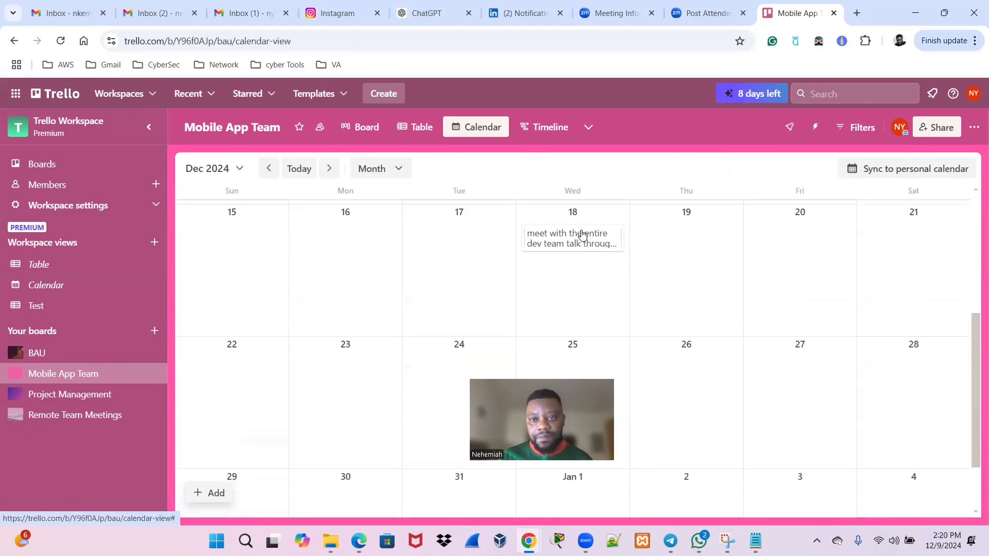
scroll(578, 234, "down", 2)
scroll(566, 268, "up", 3)
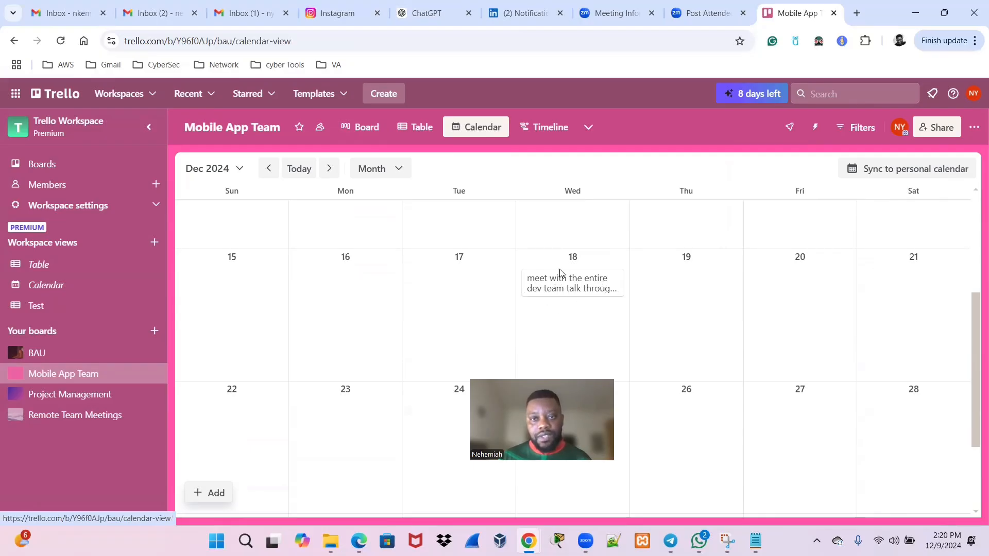
Show the board as a timeline and view the unscheduled card of the In Progress list.
left_click(560, 129)
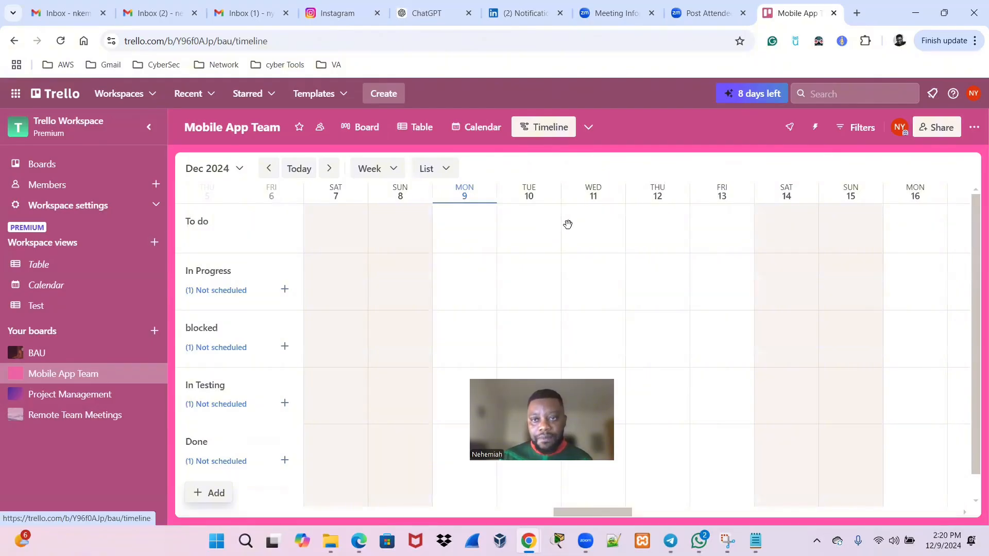
scroll(644, 234, "down", 1)
scroll(690, 230, "up", 1)
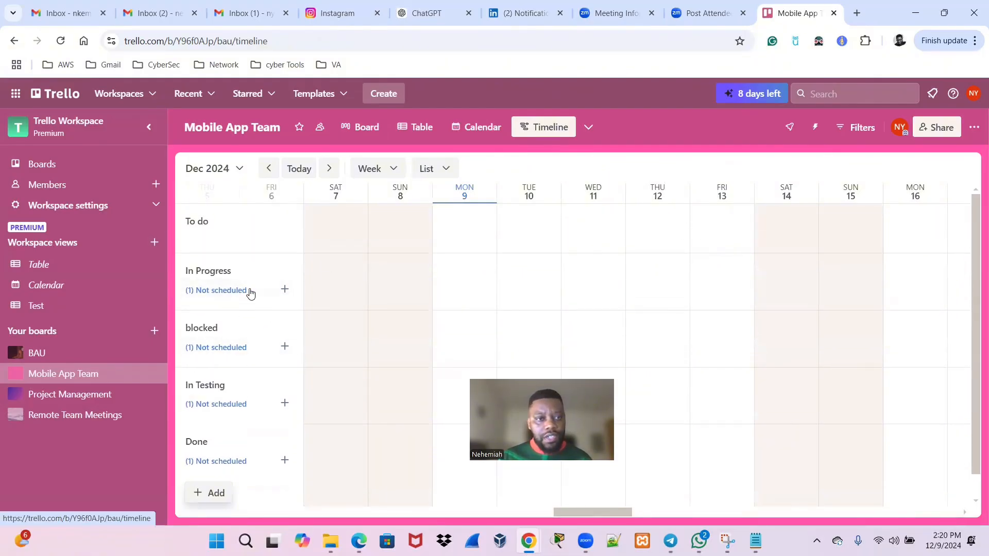
left_click(285, 291)
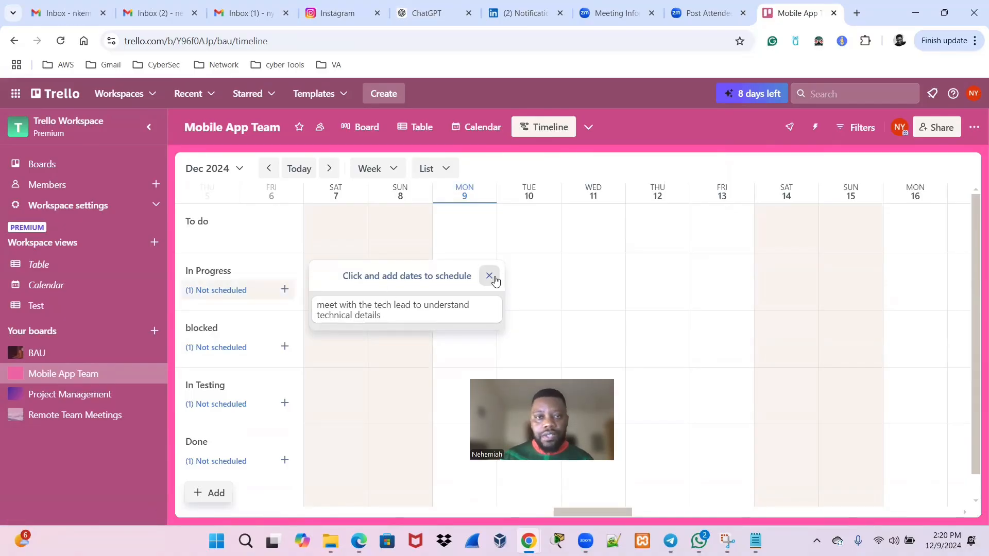
Return the Mobile App Team board to its list layout and open the BAU board.
left_click(363, 126)
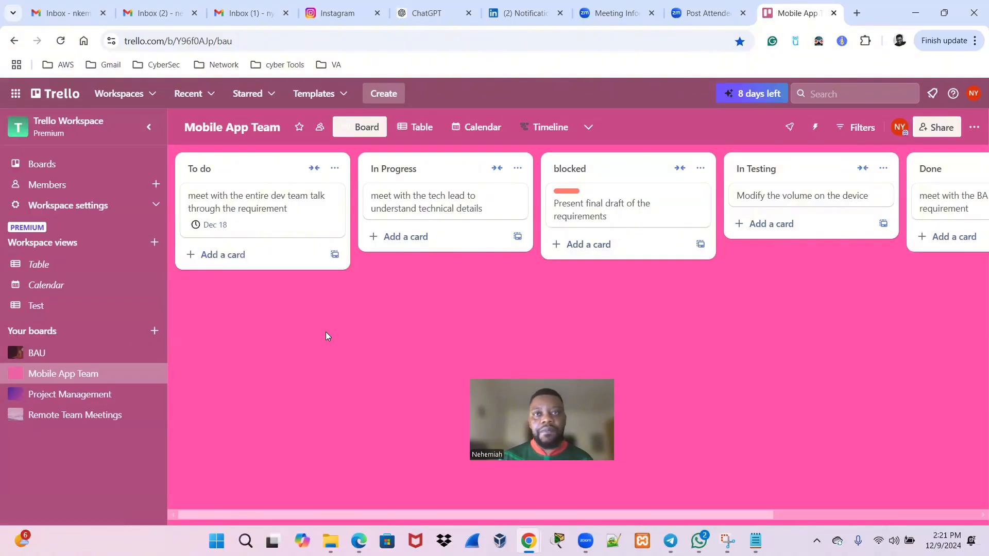
left_click(45, 353)
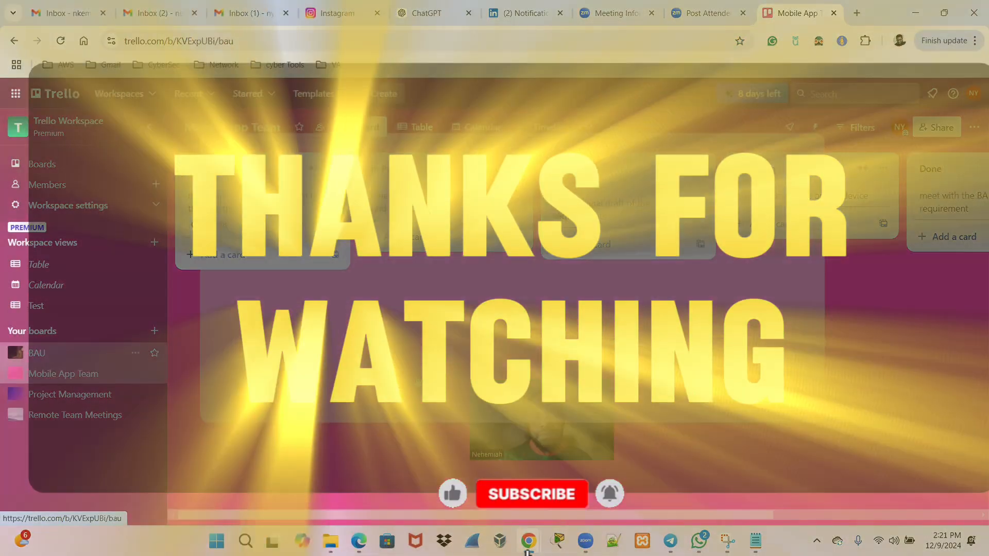